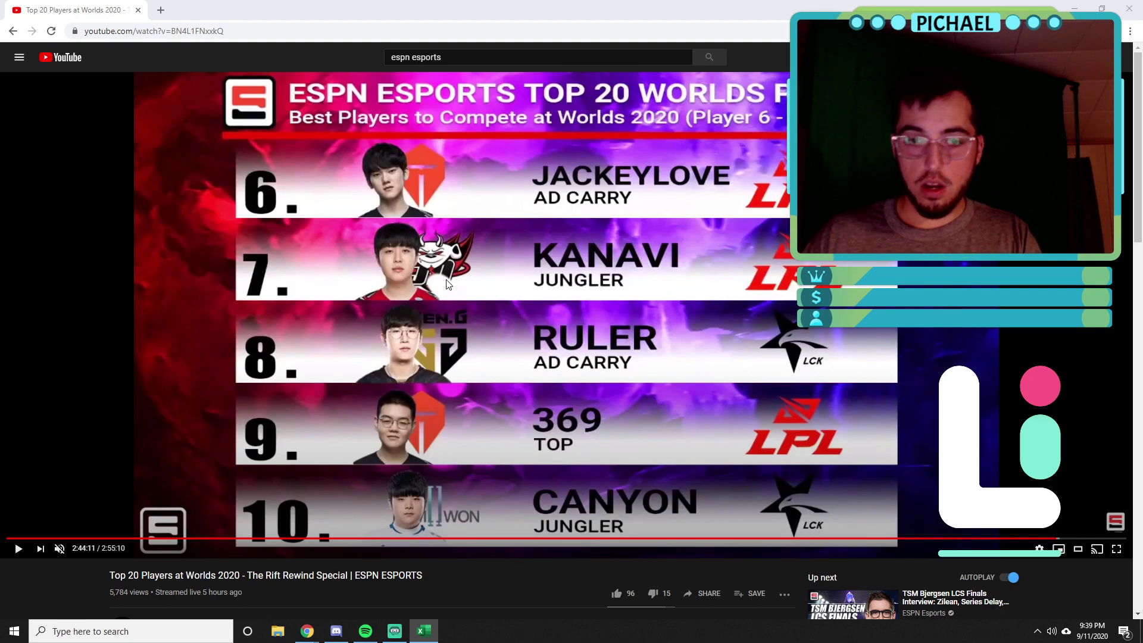
- Rewind the ESPN Top 20 Players video to the graphic ranking players 1 to 5 and pause it there
left_click(449, 284)
key("Left")
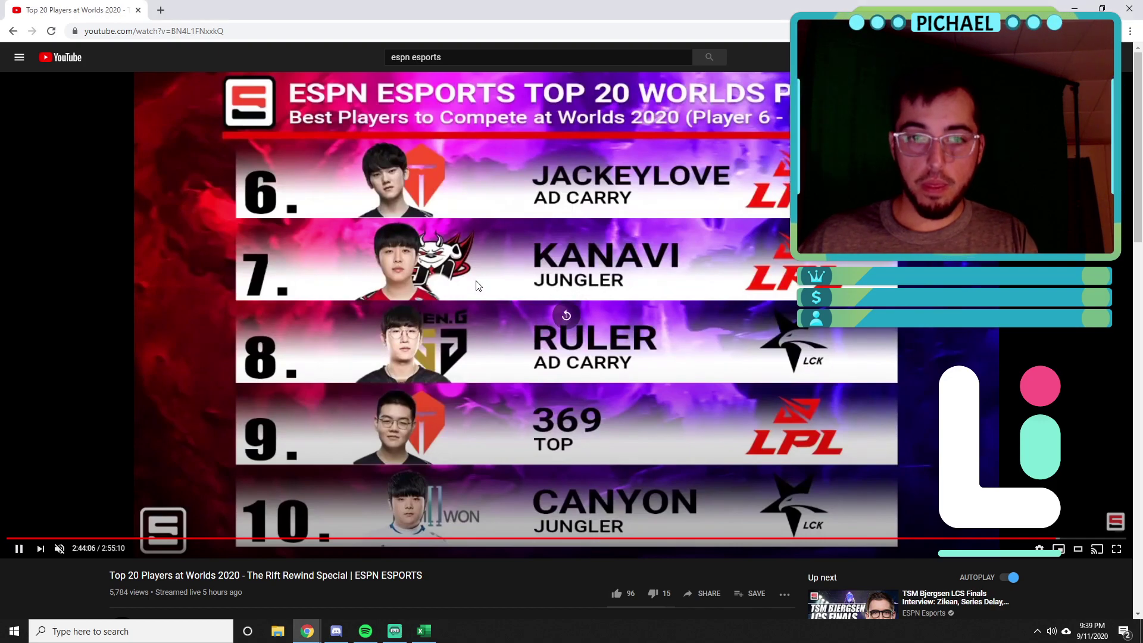
key("Left")
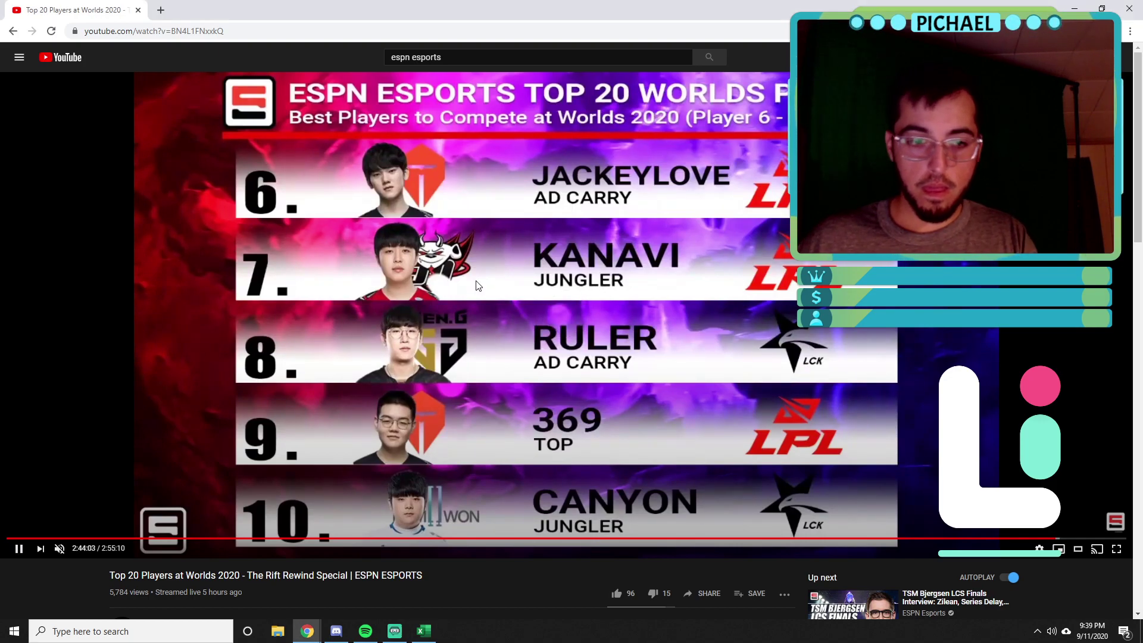
key("Left")
key("Left")
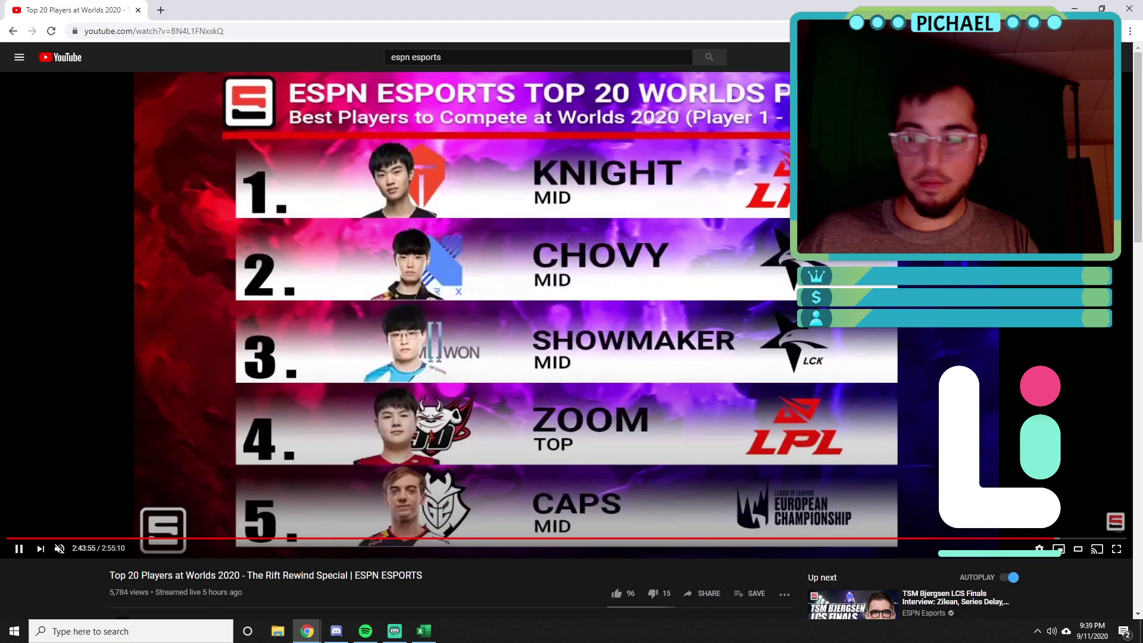
key("Left")
key("Left")
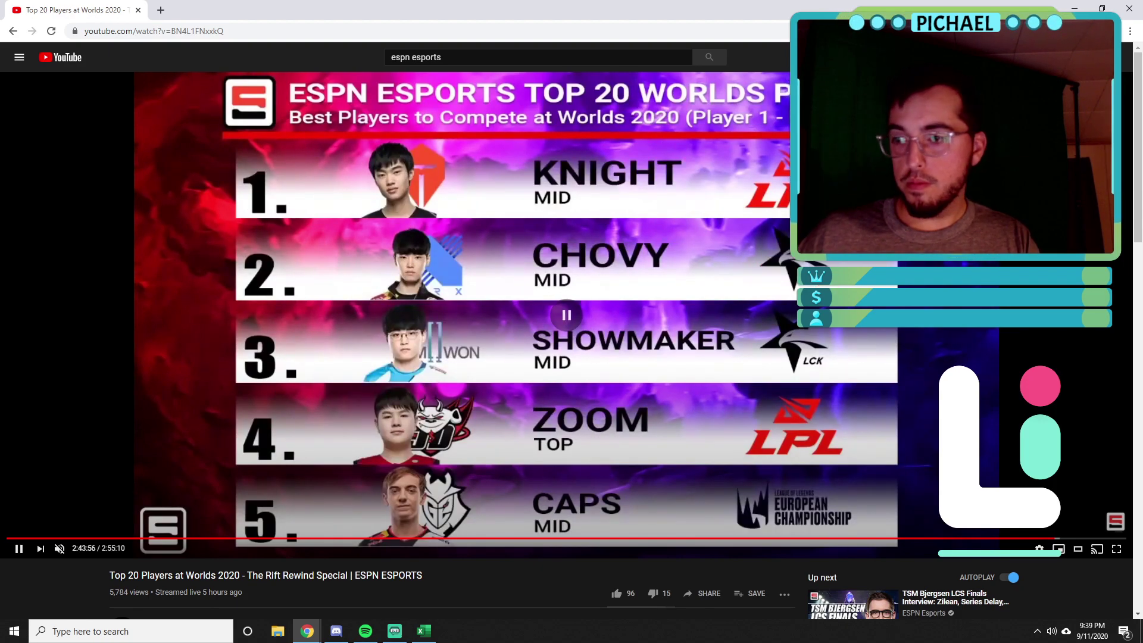
key("alt+Tab")
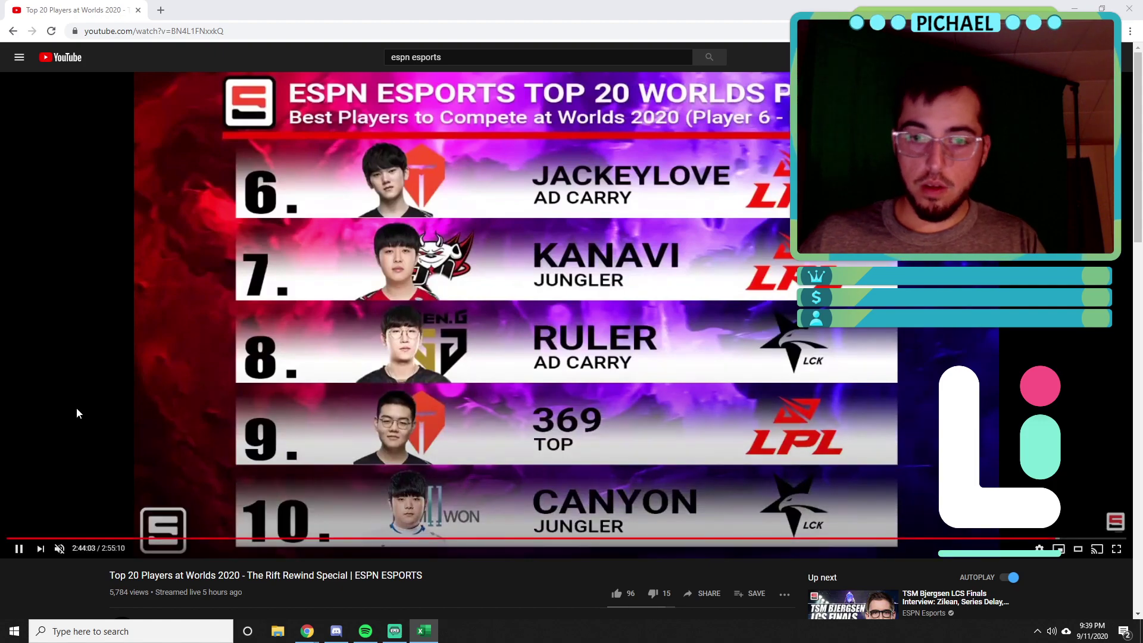
left_click(465, 281)
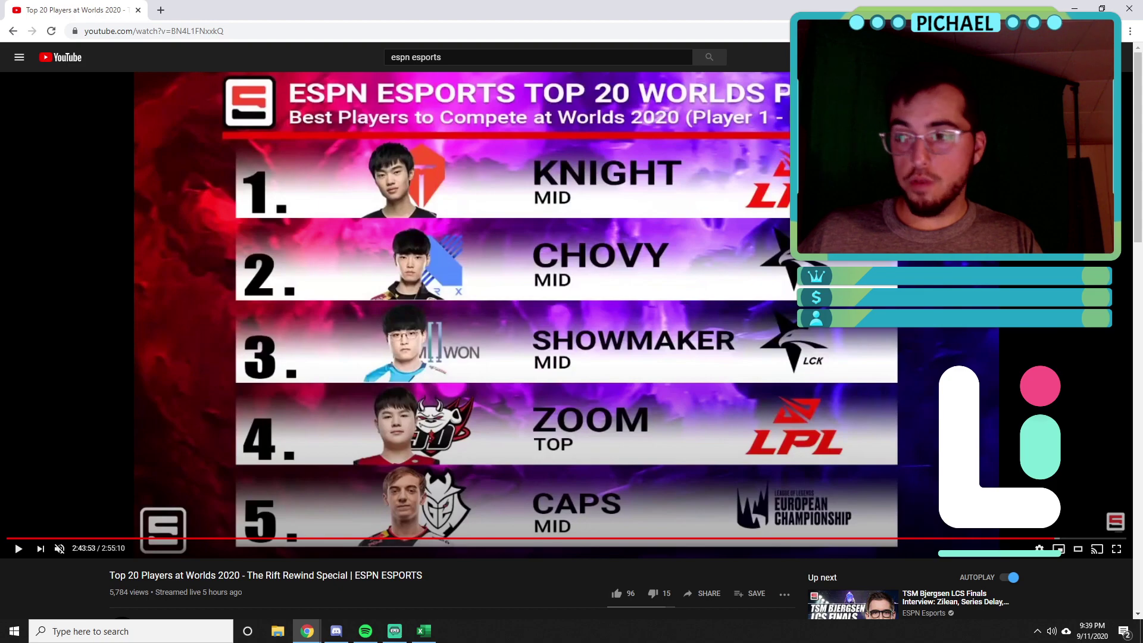
key("alt+Tab")
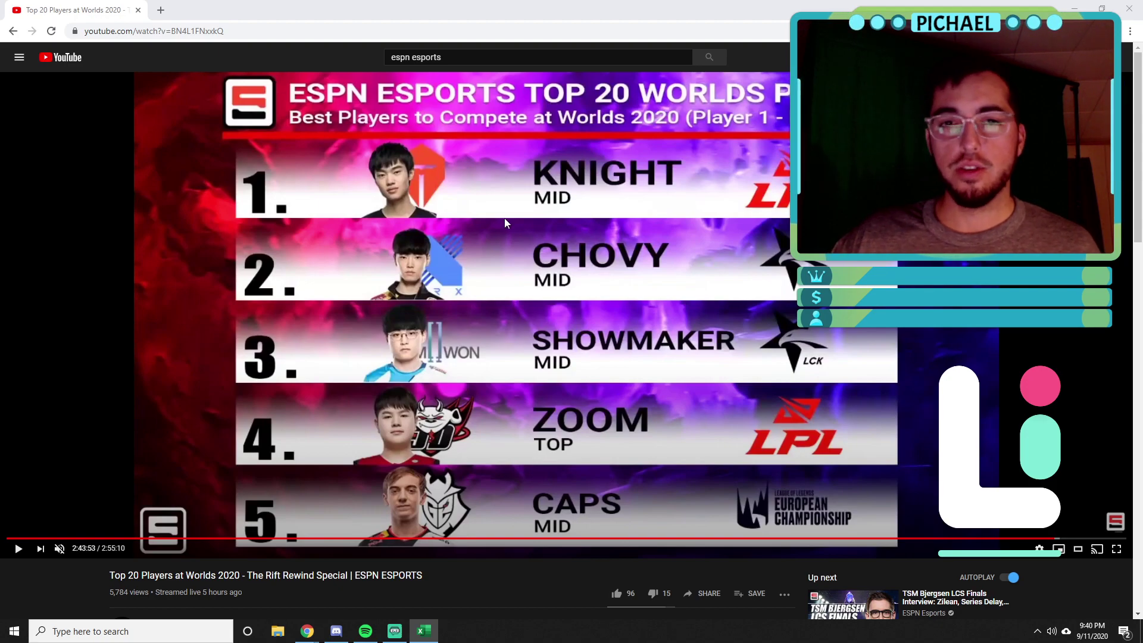
key("alt+Tab")
key("alt+Tab")
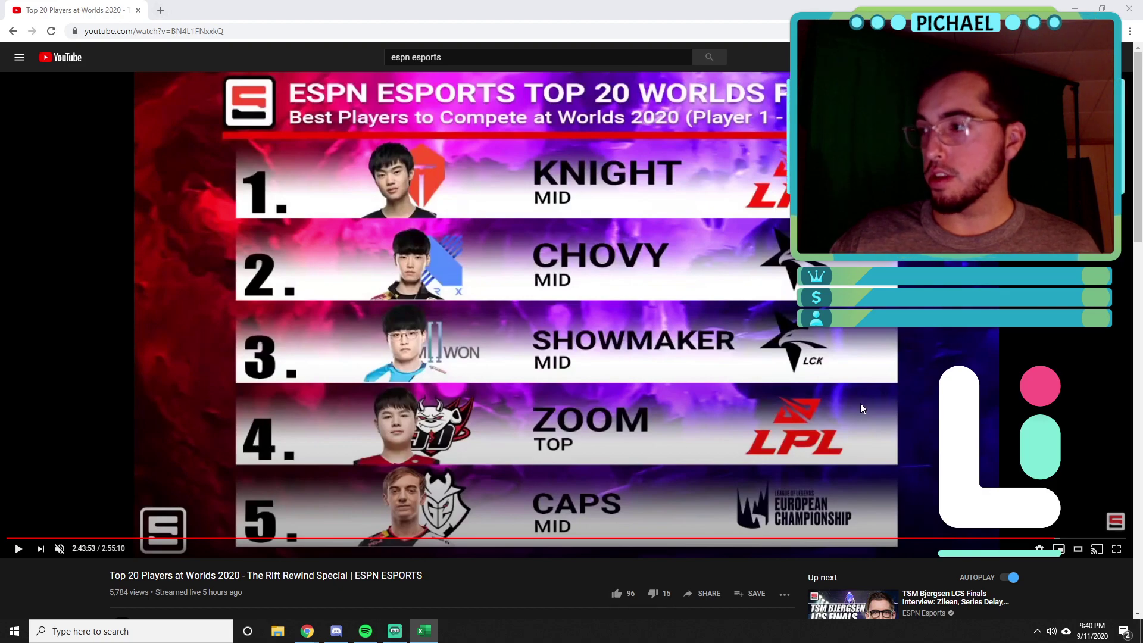
- Switch to the Leaguepedia Worlds 2020 window and bring up the Book1 workbook in Excel, maximized over it
mouse_move(307, 631)
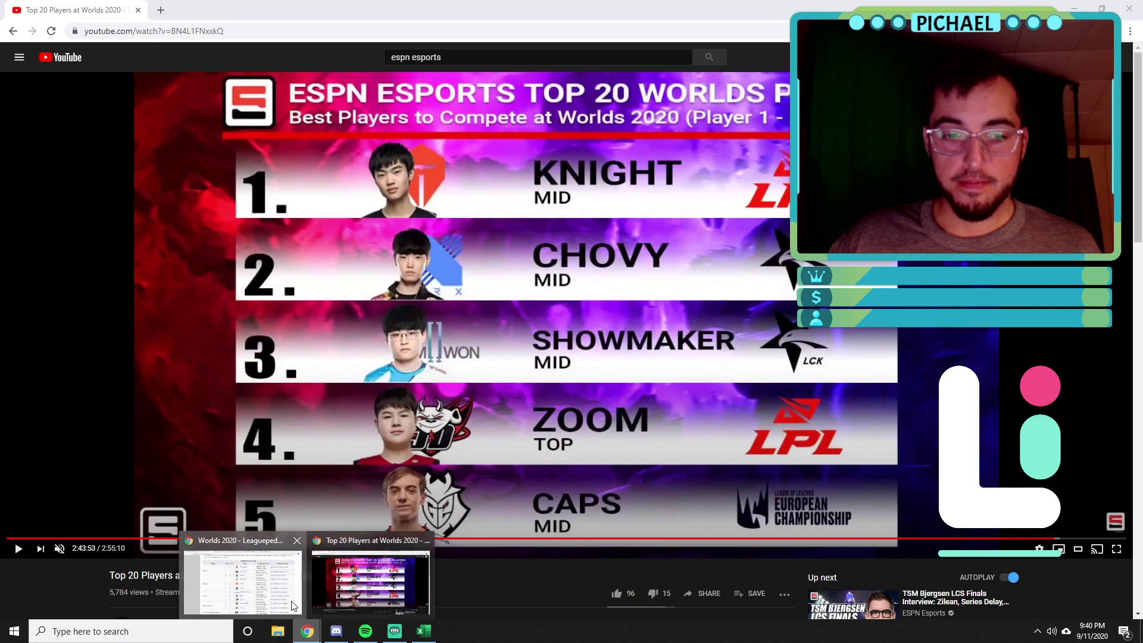
left_click(262, 580)
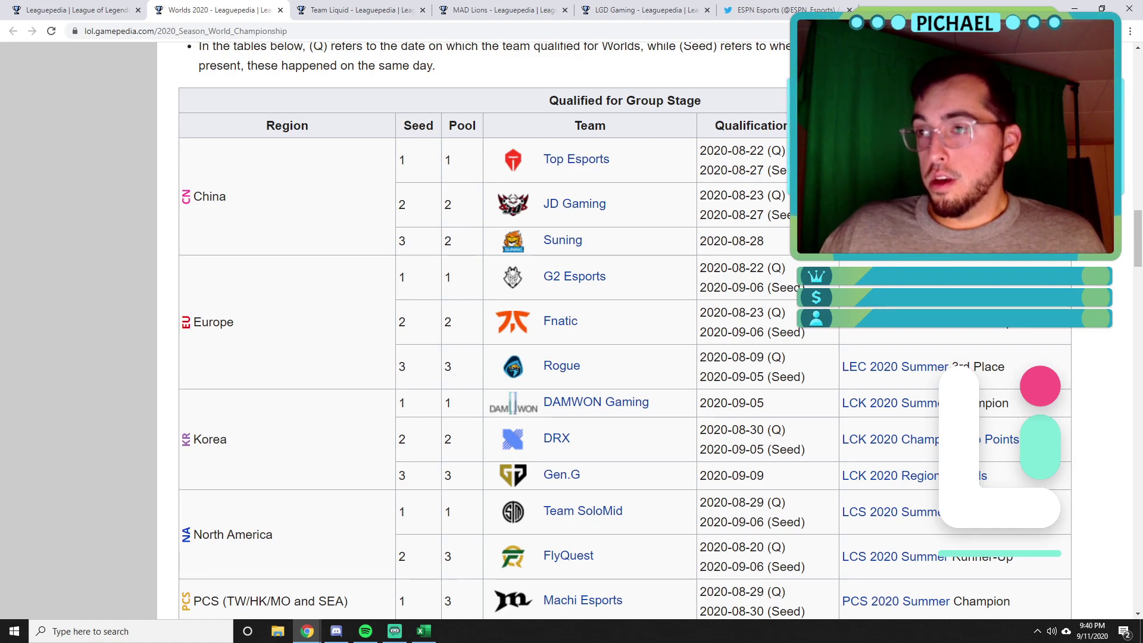
key("alt+Tab")
left_click_drag(777, 118, 376, 118)
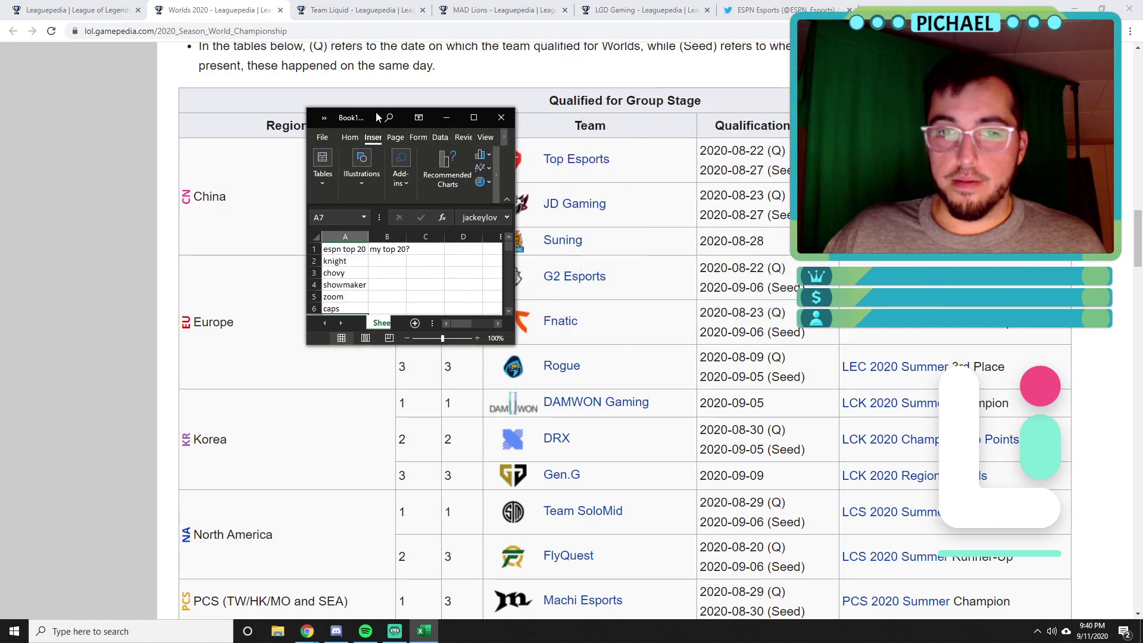
left_click(474, 118)
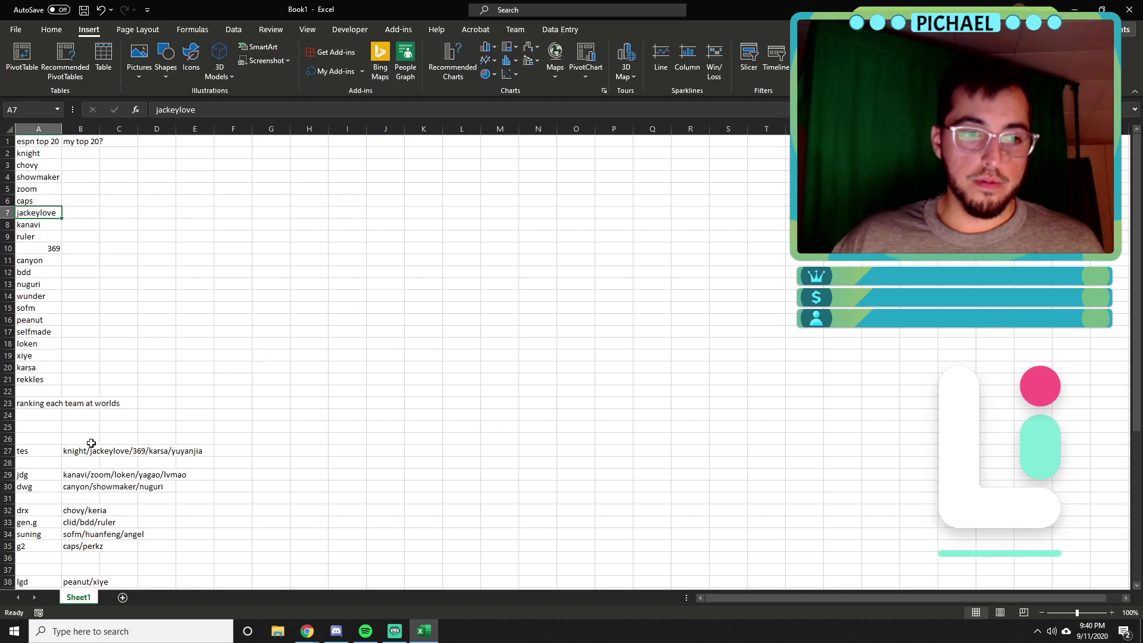
- Move the team ranking list with its player names from A27 so that it starts at cell F2
left_click_drag(36, 451, 357, 256)
left_click(388, 207)
left_click(274, 154)
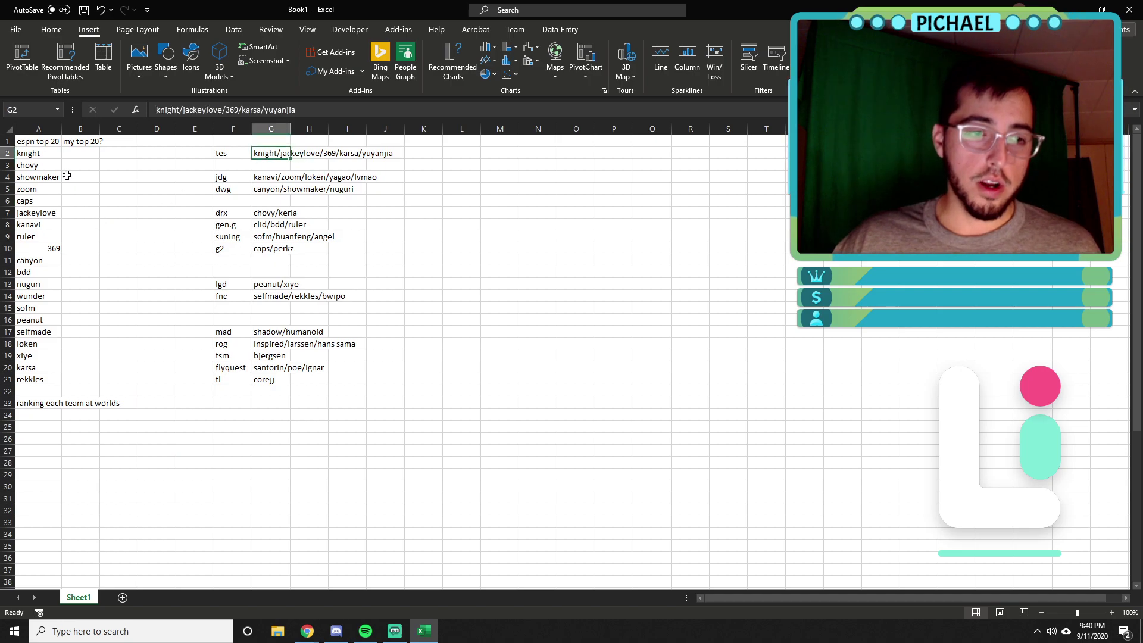
- Enlarge the worksheet view to 190% so the ESPN list and the team list are readable together
left_click(81, 153)
left_click(432, 152)
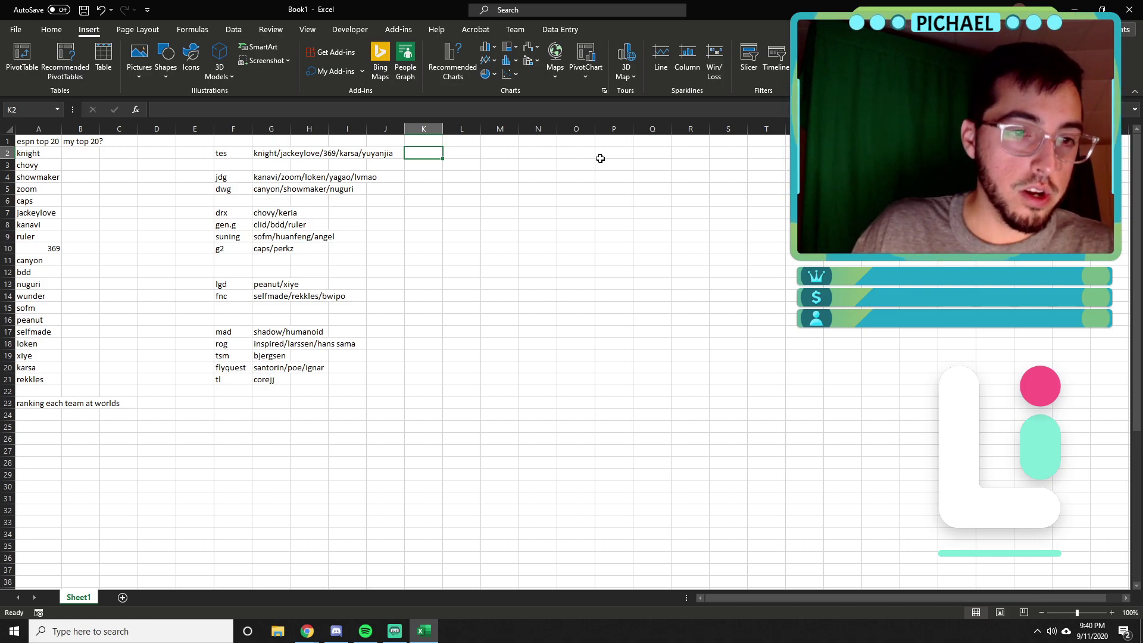
left_click(381, 154)
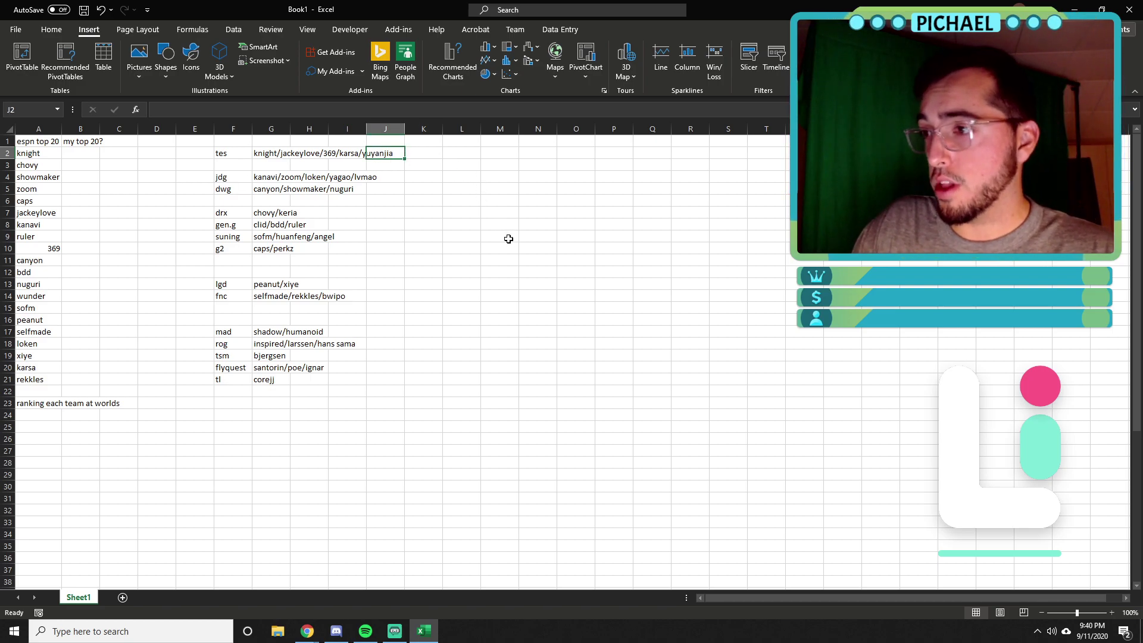
scroll(334, 294, "up", 5)
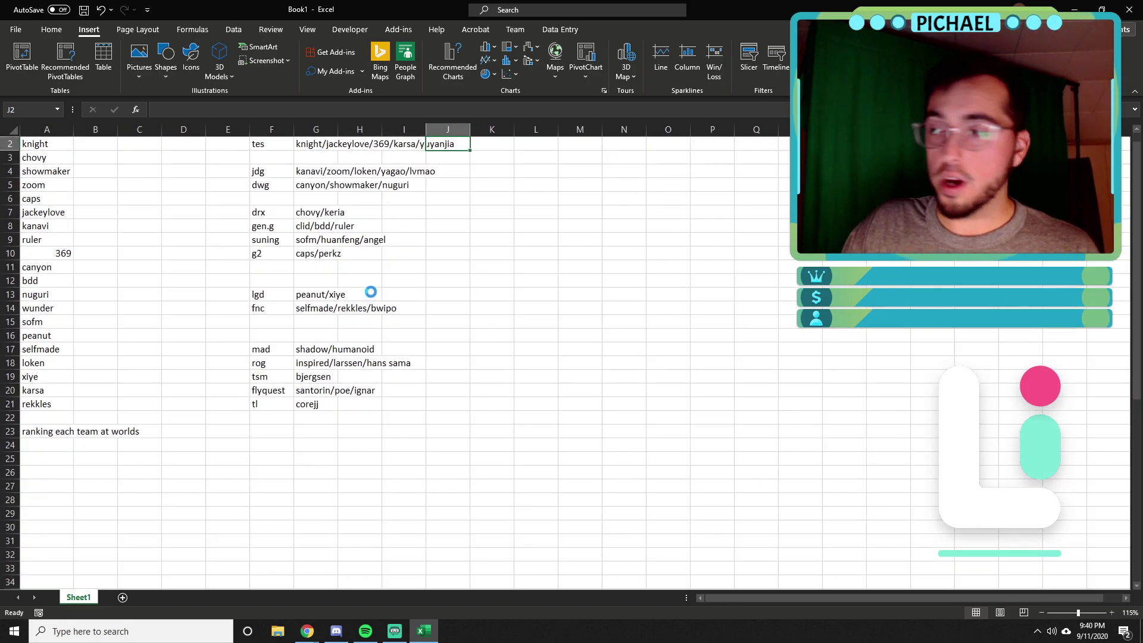
scroll(388, 281, "up", 1)
scroll(390, 286, "up", 1)
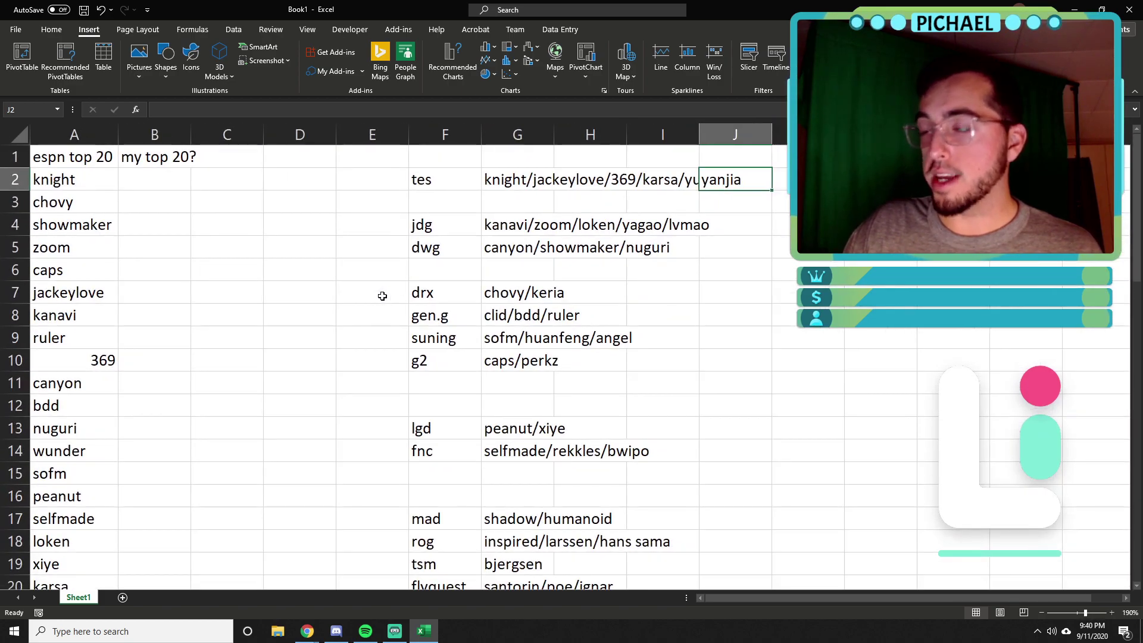
scroll(377, 297, "down", 1)
scroll(377, 296, "up", 1)
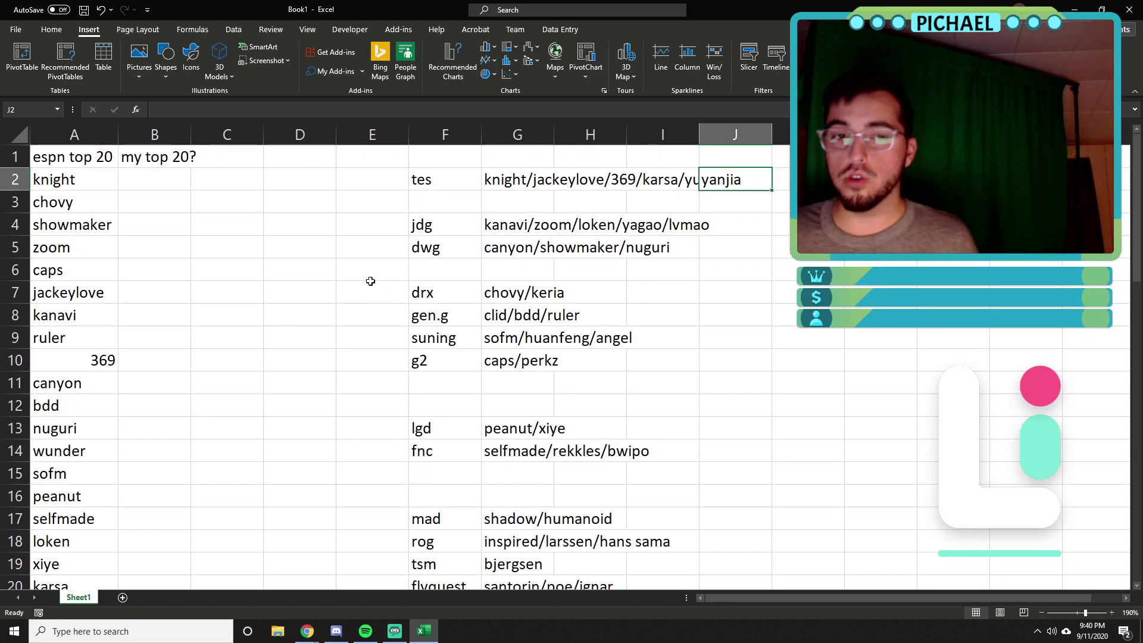
- Compare the tes and jdg players in the team list with the ESPN top 20 list in column A
left_click(506, 181)
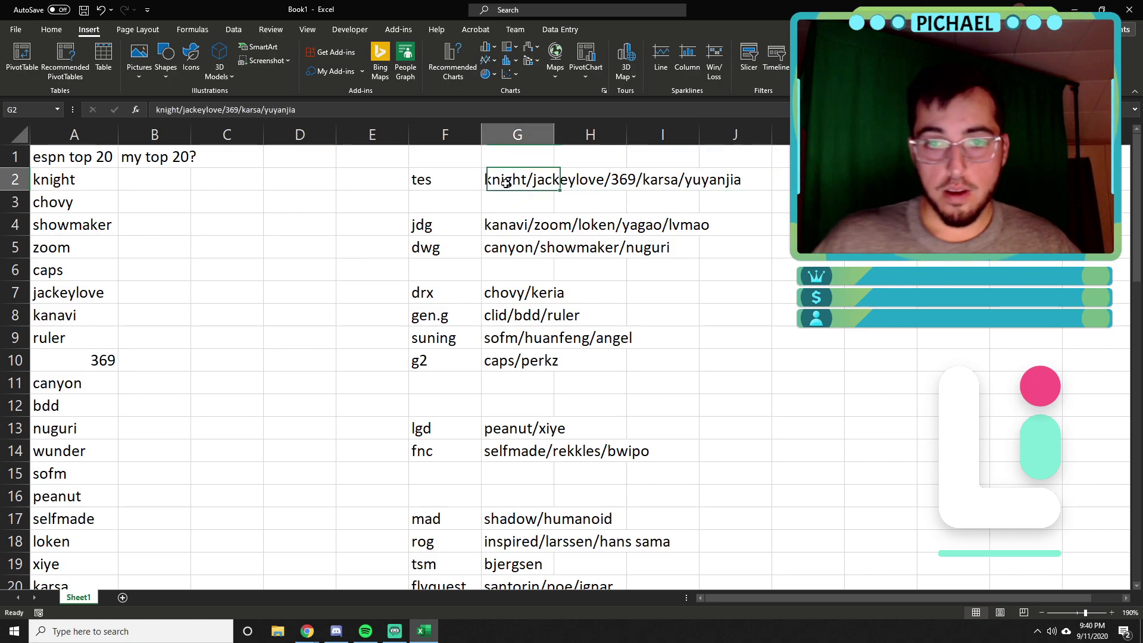
left_click(655, 179)
left_click(369, 212)
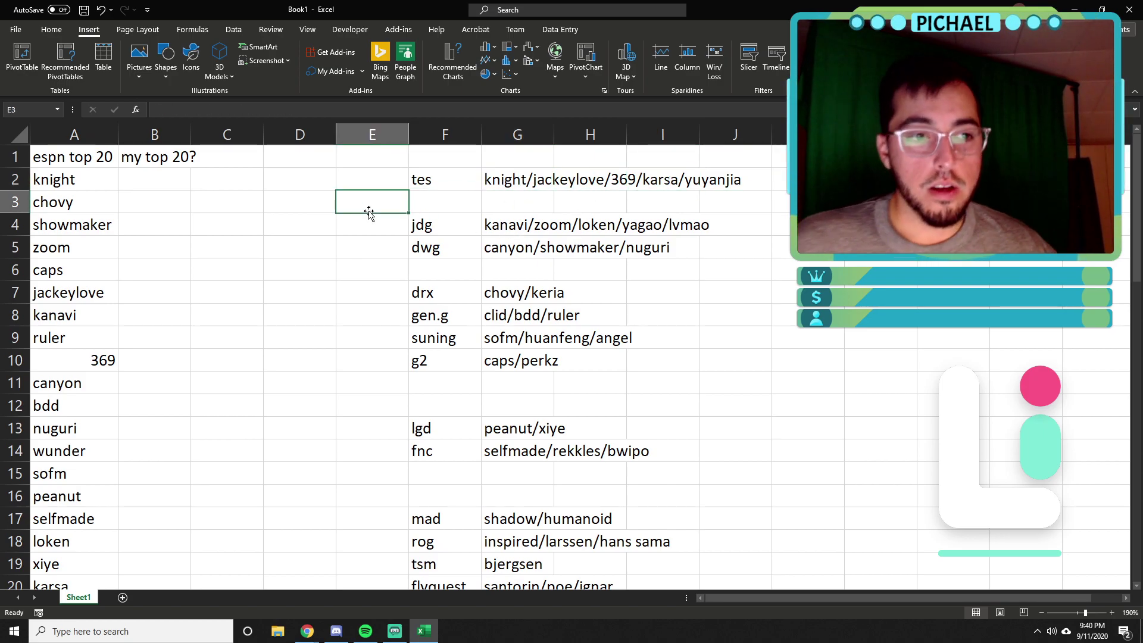
left_click(484, 228)
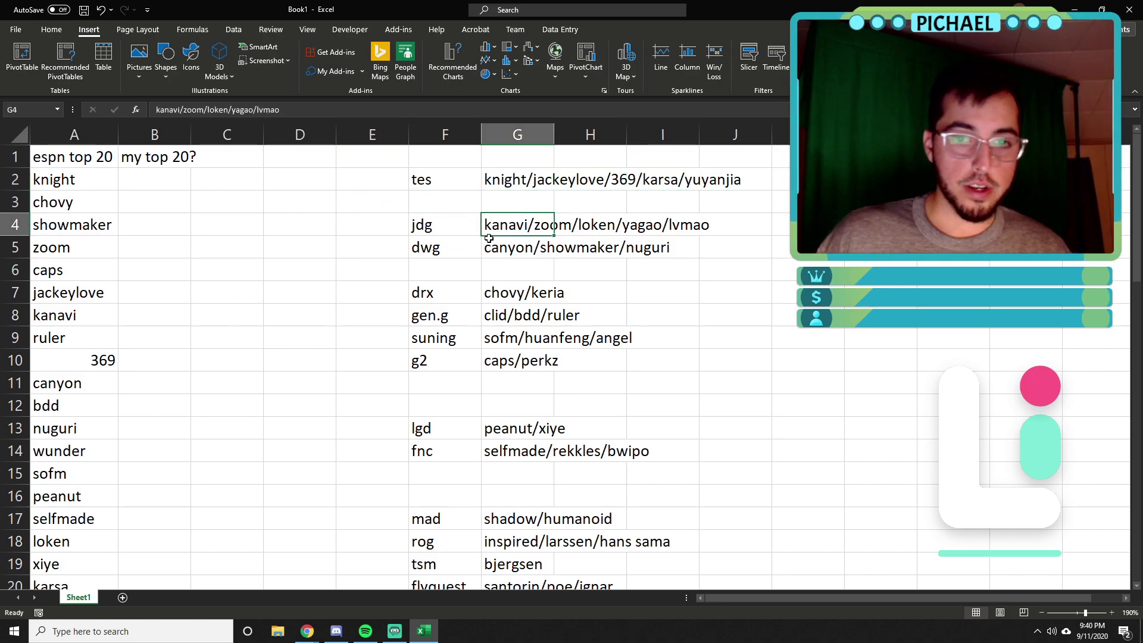
scroll(206, 339, "down", 1)
scroll(222, 353, "up", 1)
scroll(197, 357, "down", 2)
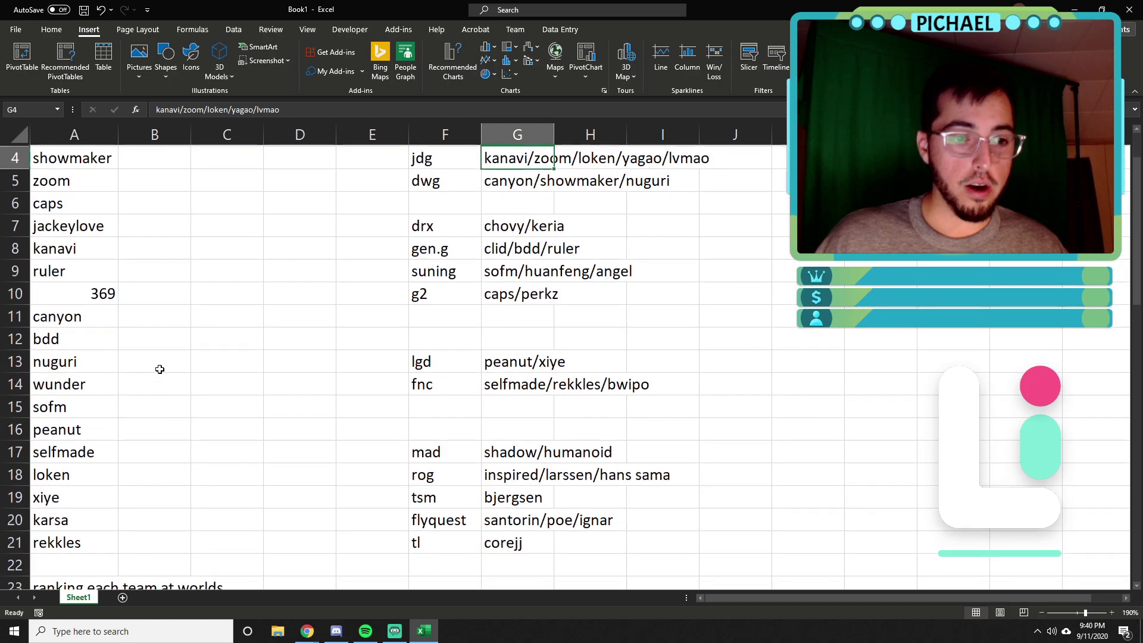
scroll(179, 356, "up", 2)
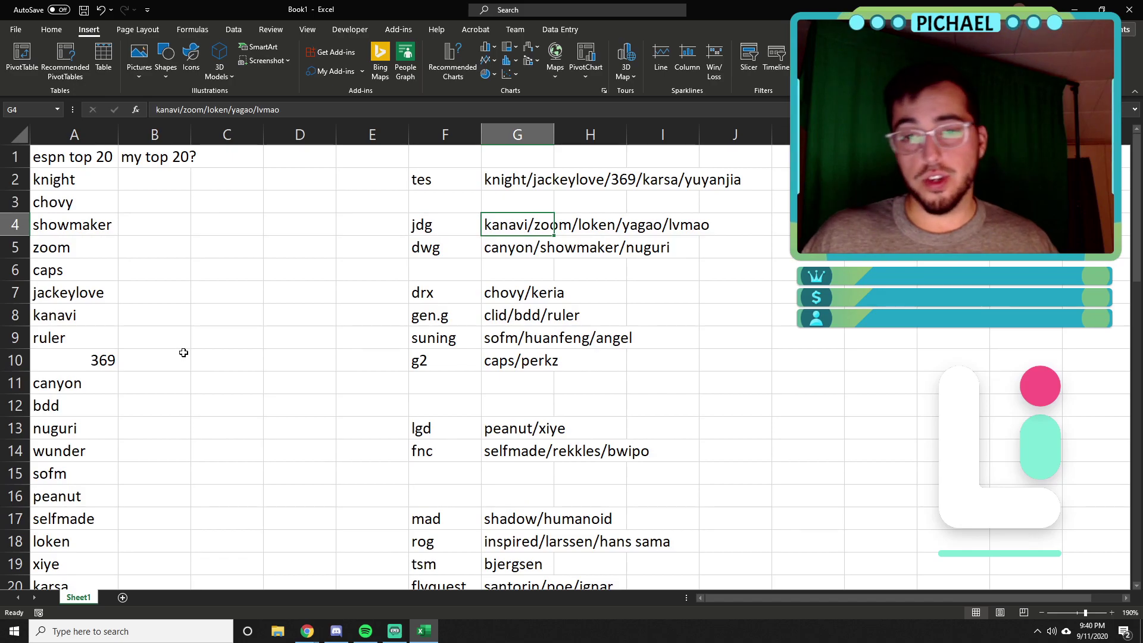
scroll(166, 331, "down", 1)
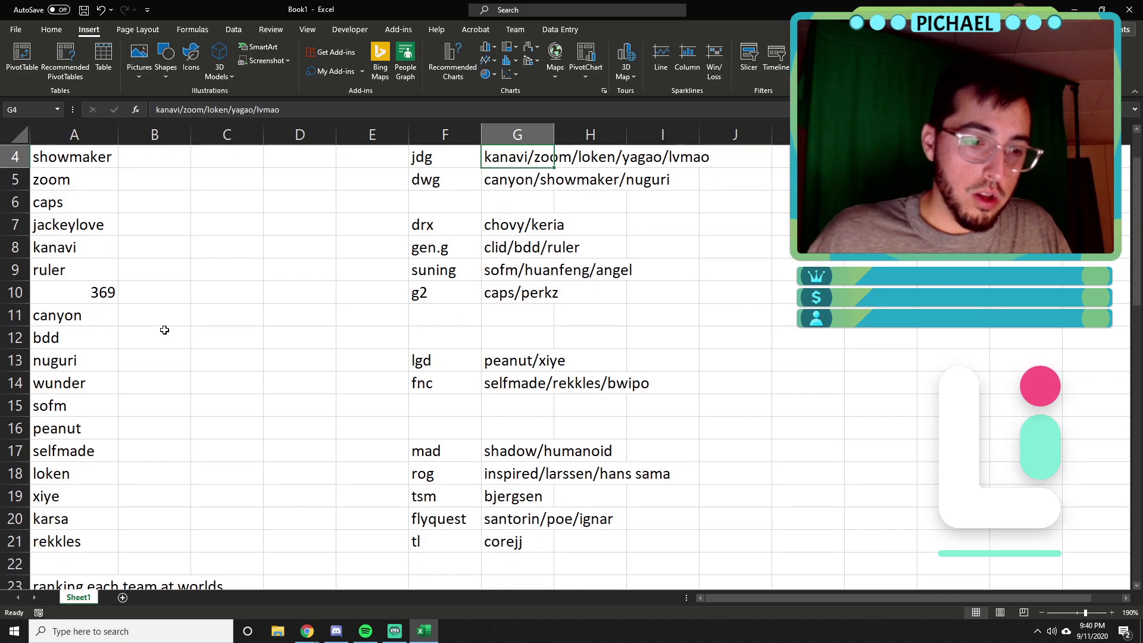
scroll(164, 330, "up", 1)
scroll(186, 332, "down", 1)
scroll(204, 321, "up", 1)
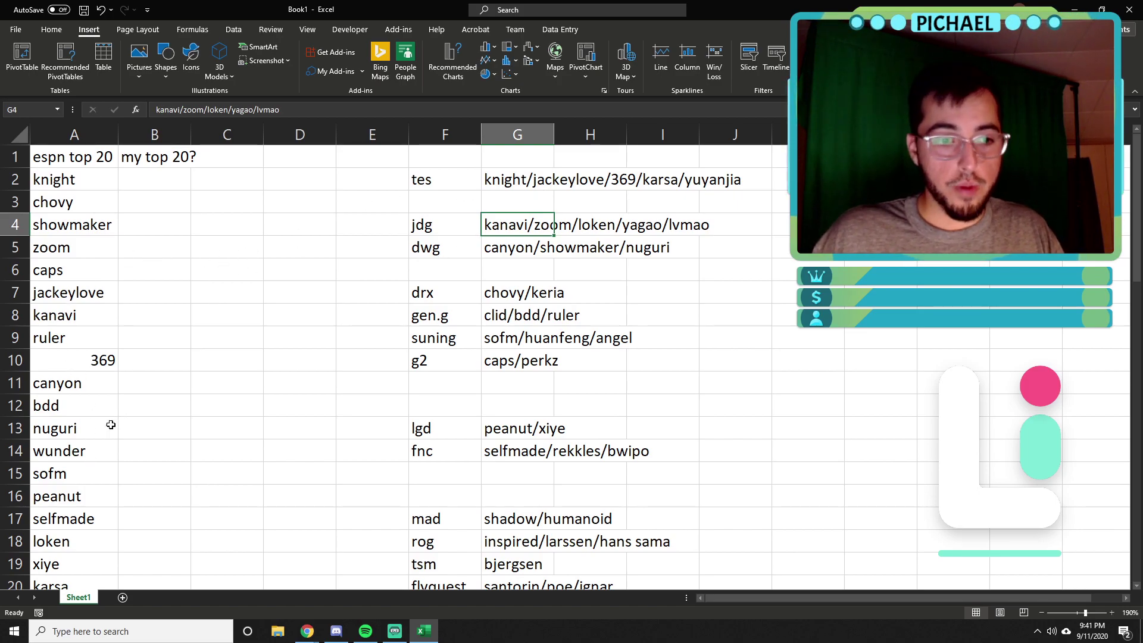
scroll(93, 428, "down", 1)
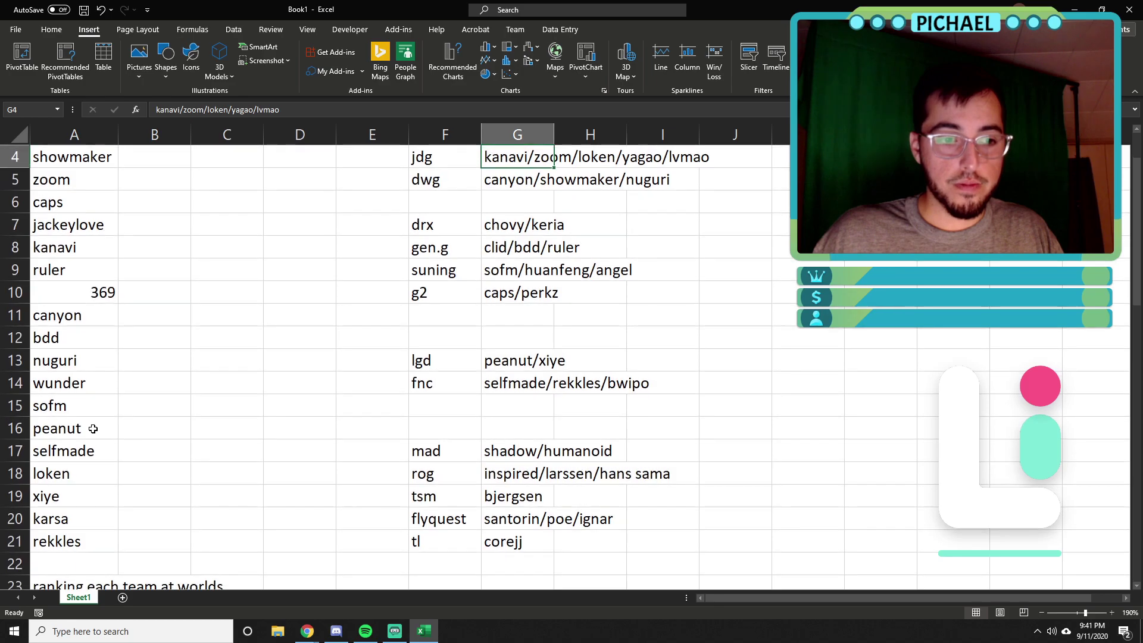
scroll(92, 428, "up", 1)
scroll(92, 429, "down", 1)
scroll(92, 428, "up", 1)
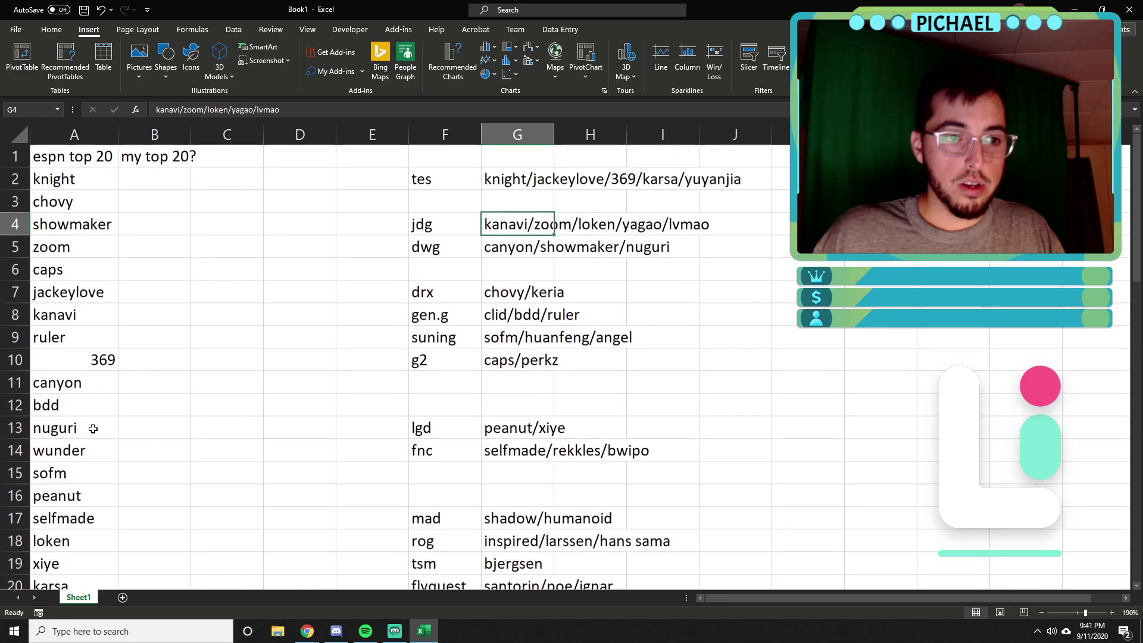
- Check which of the drx players in the team list appear in the ESPN top 20 list
left_click(511, 291)
scroll(111, 447, "down", 1)
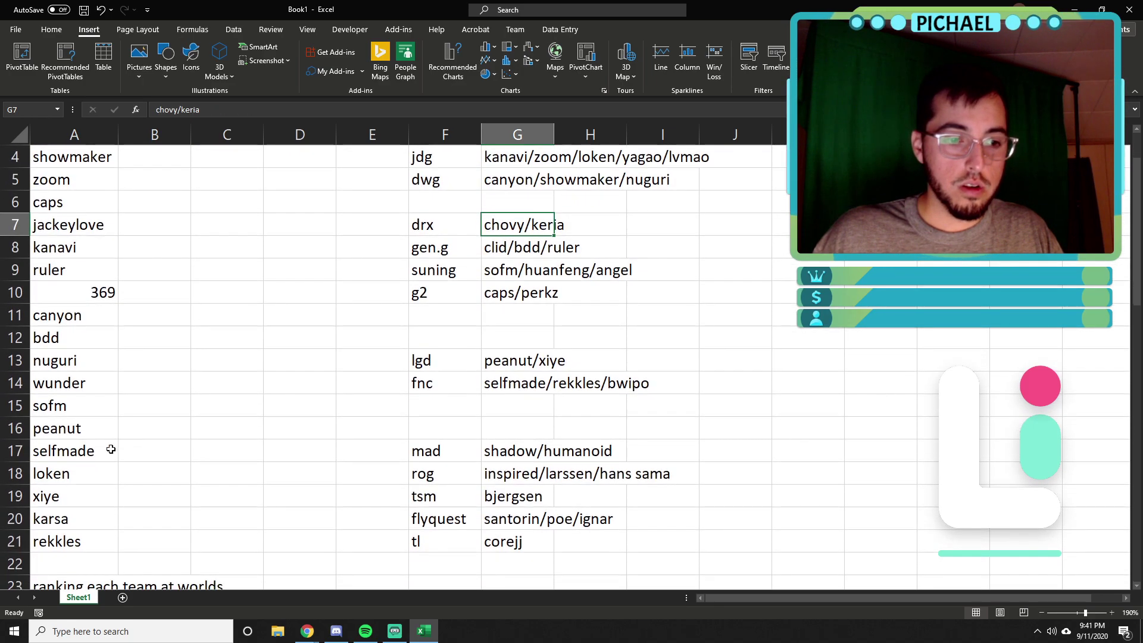
scroll(62, 382, "up", 1)
left_click(81, 203)
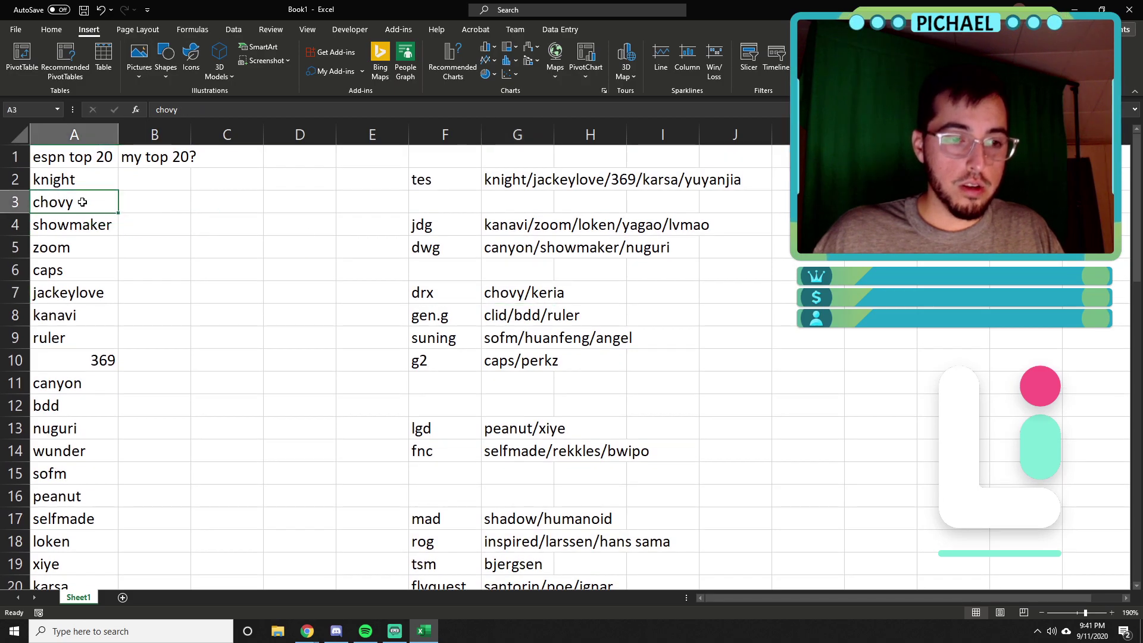
scroll(56, 332, "down", 1)
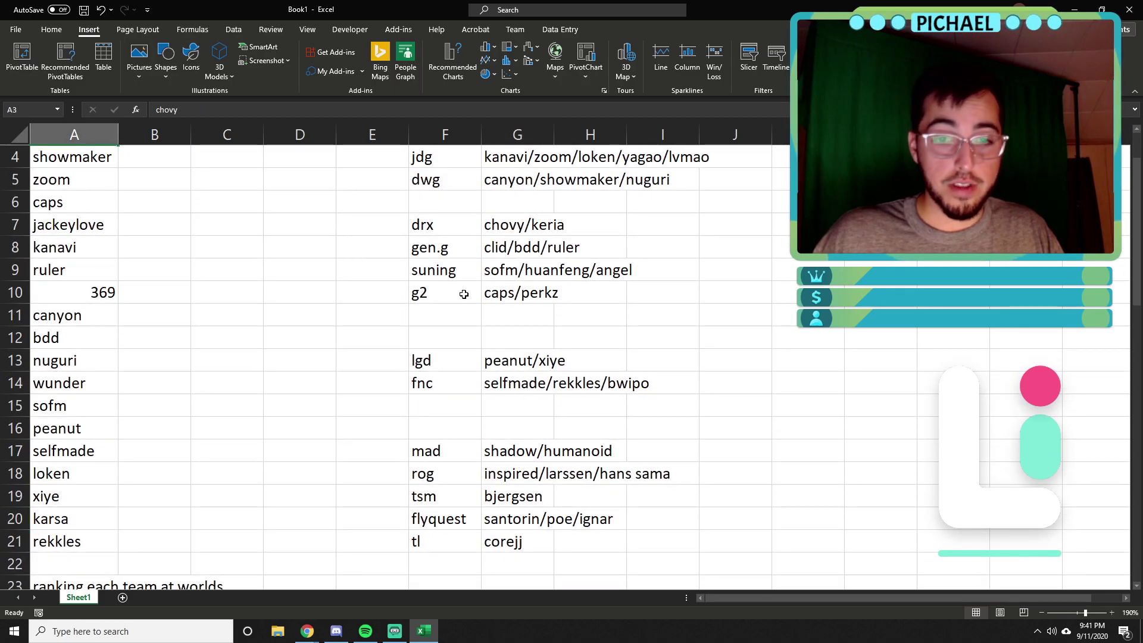
left_click(505, 227)
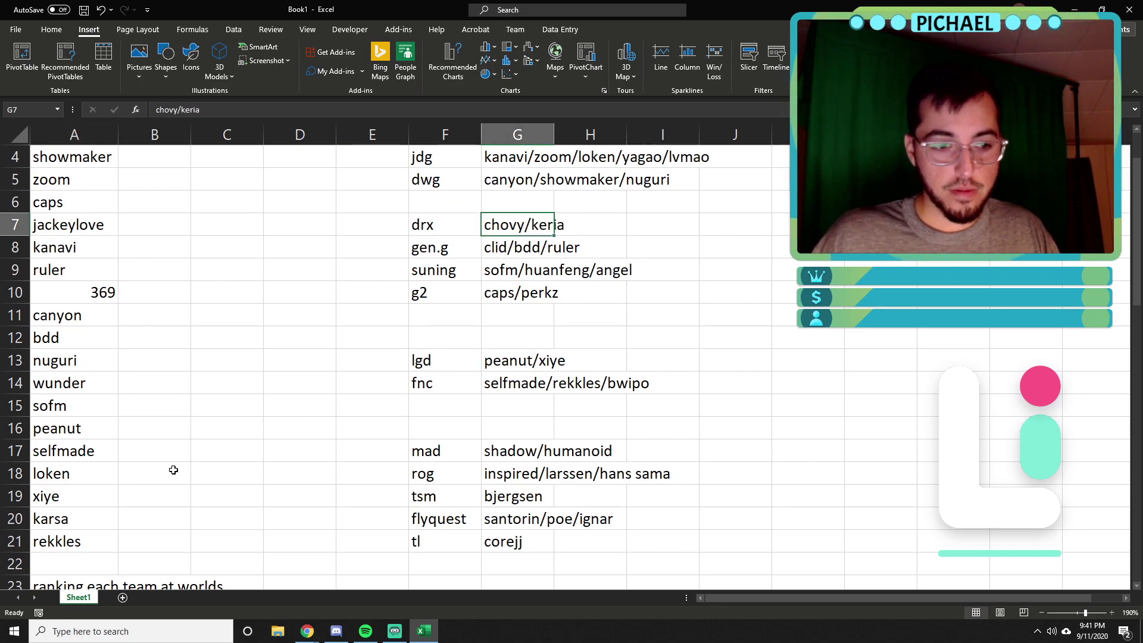
- Review the ESPN top 20 list from knight down to rekkles and compare it with the drx entry
scroll(104, 270, "up", 1)
left_click_drag(84, 182, 127, 513)
left_click(76, 467)
scroll(72, 456, "down", 2)
left_click_drag(58, 466, 47, 185)
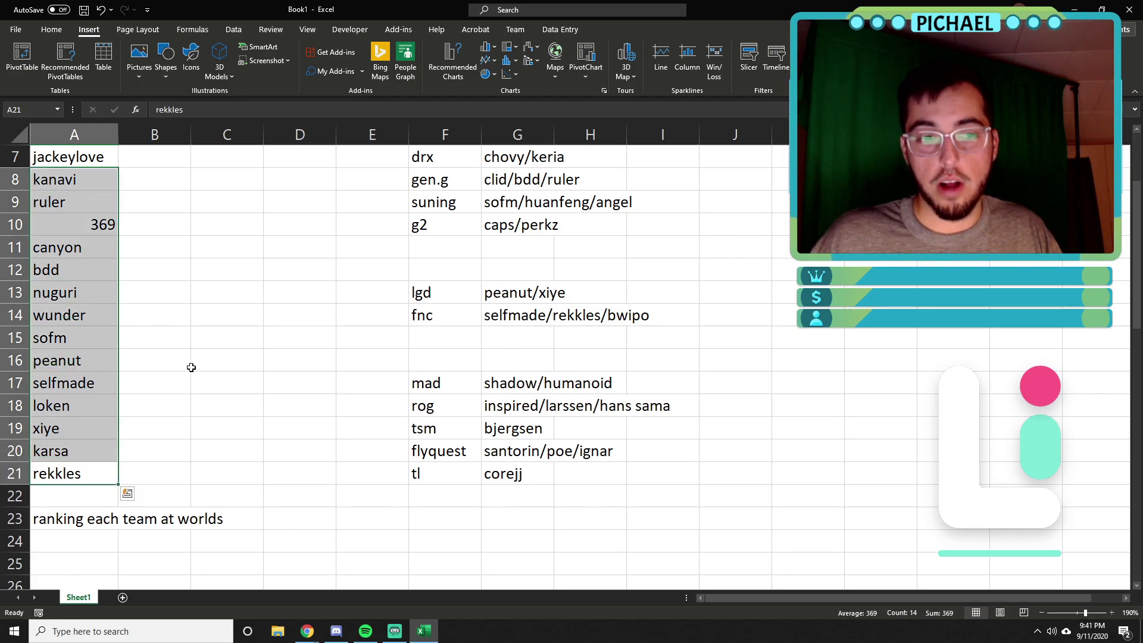
scroll(191, 363, "up", 2)
left_click(187, 329)
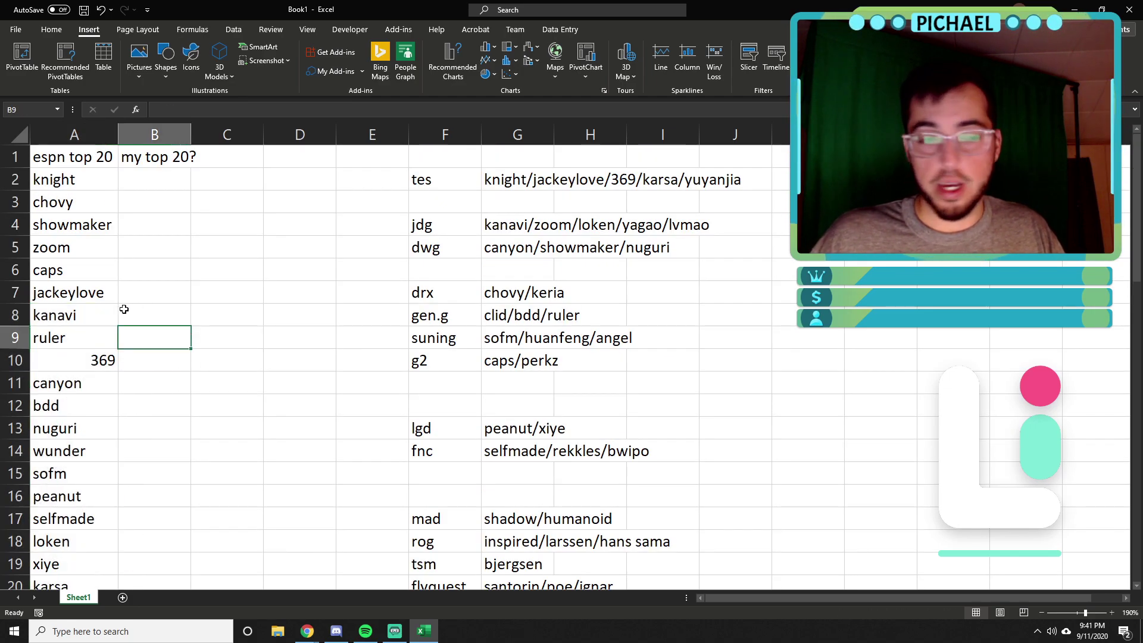
left_click(440, 290)
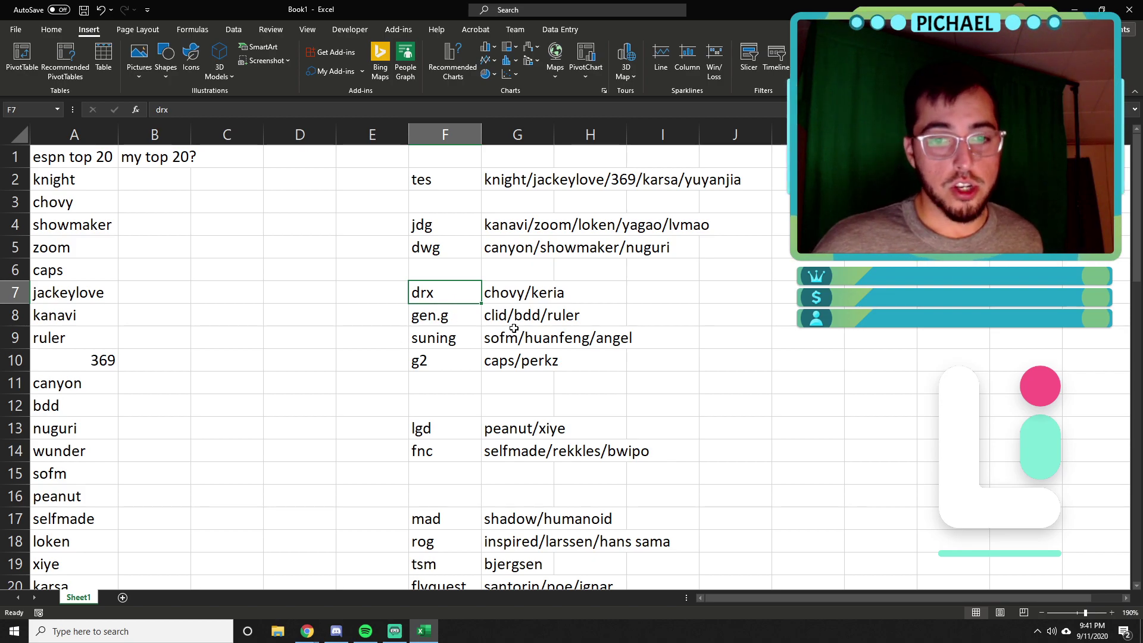
scroll(126, 381, "down", 1)
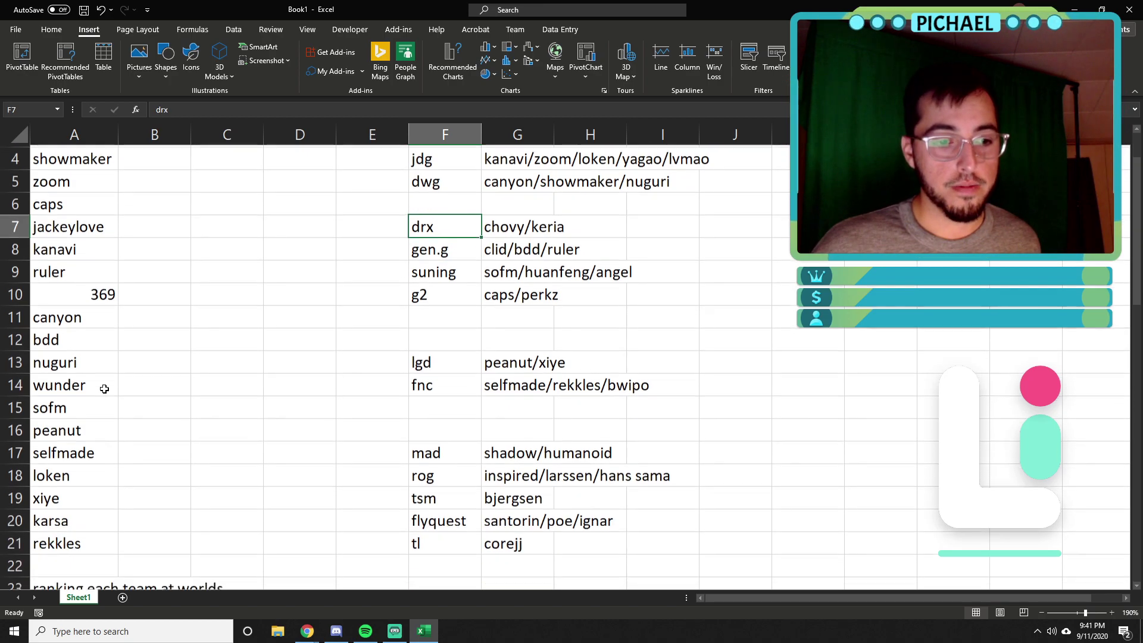
- Check which gen.g players from the team list, such as bdd and ruler, appear in the ESPN top 20 list
scroll(114, 390, "up", 1)
scroll(123, 409, "down", 1)
scroll(121, 406, "up", 1)
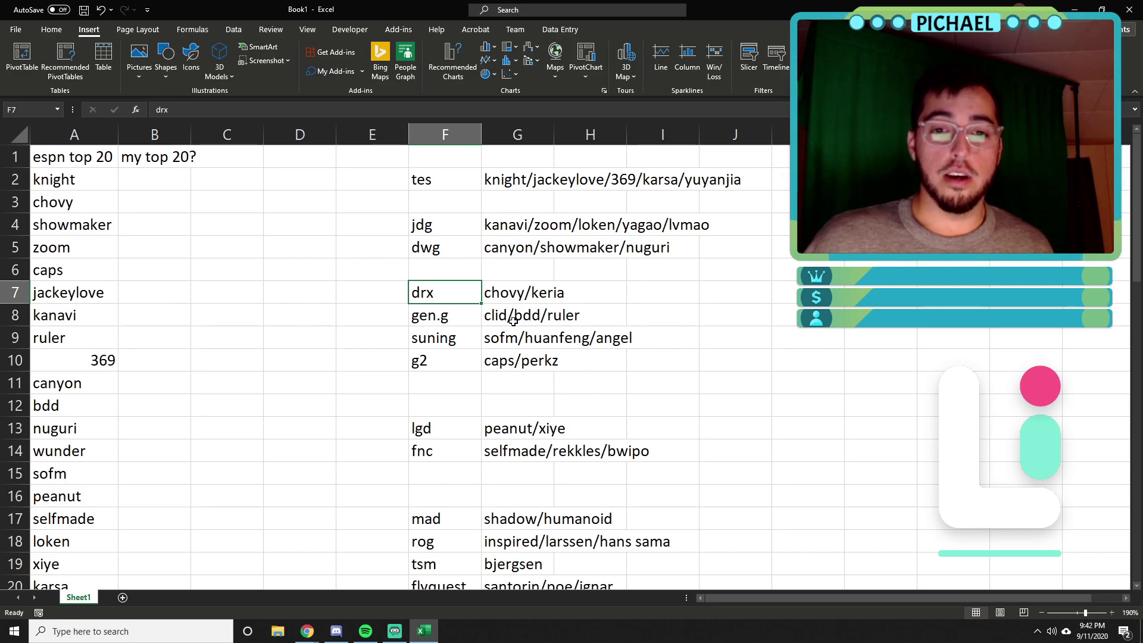
left_click(76, 406)
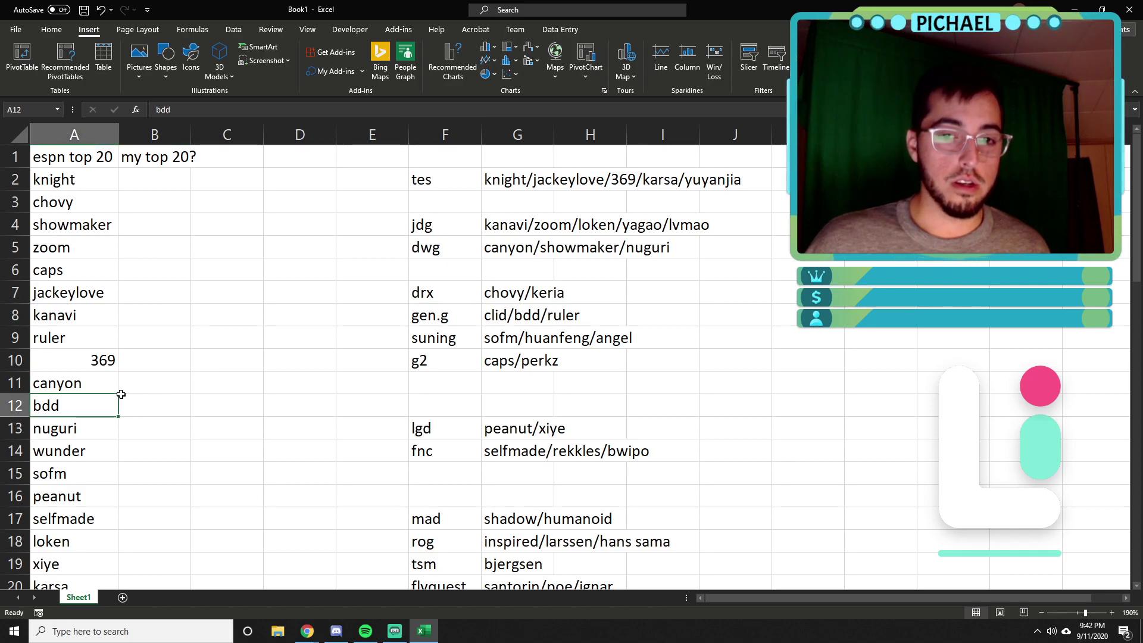
left_click(86, 338)
scroll(110, 456, "down", 1)
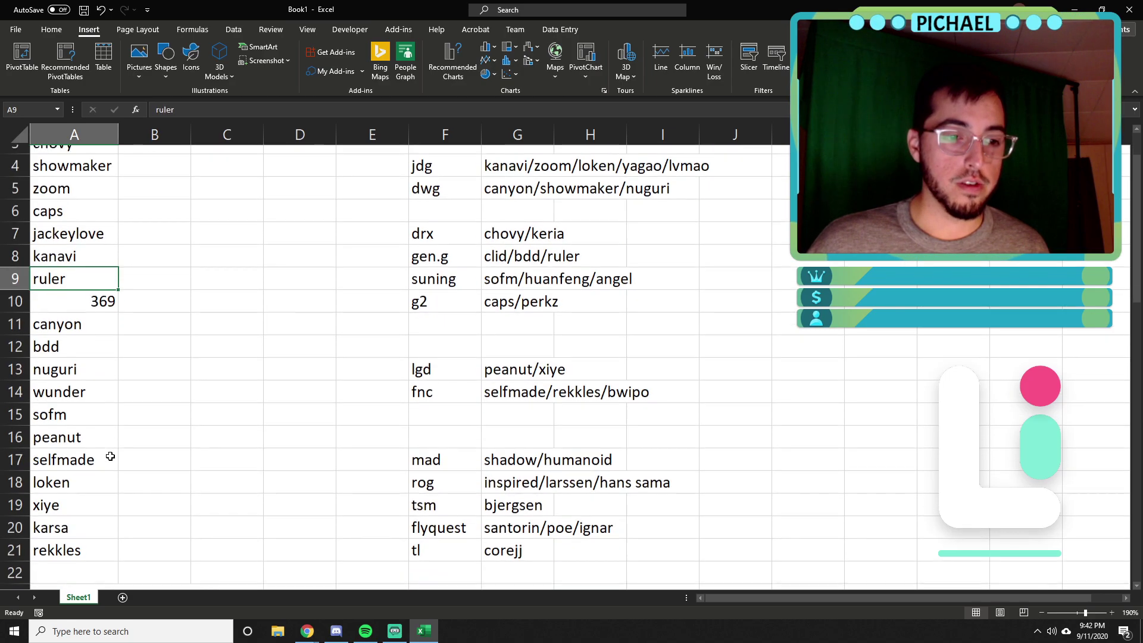
scroll(91, 425, "up", 1)
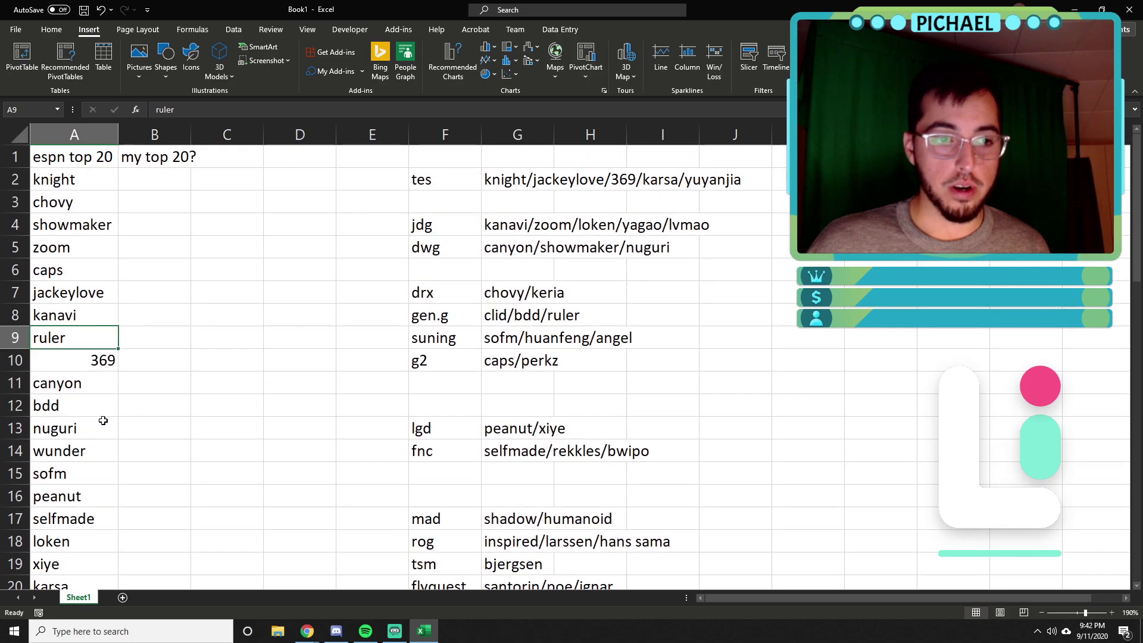
left_click(679, 180)
left_click(534, 305)
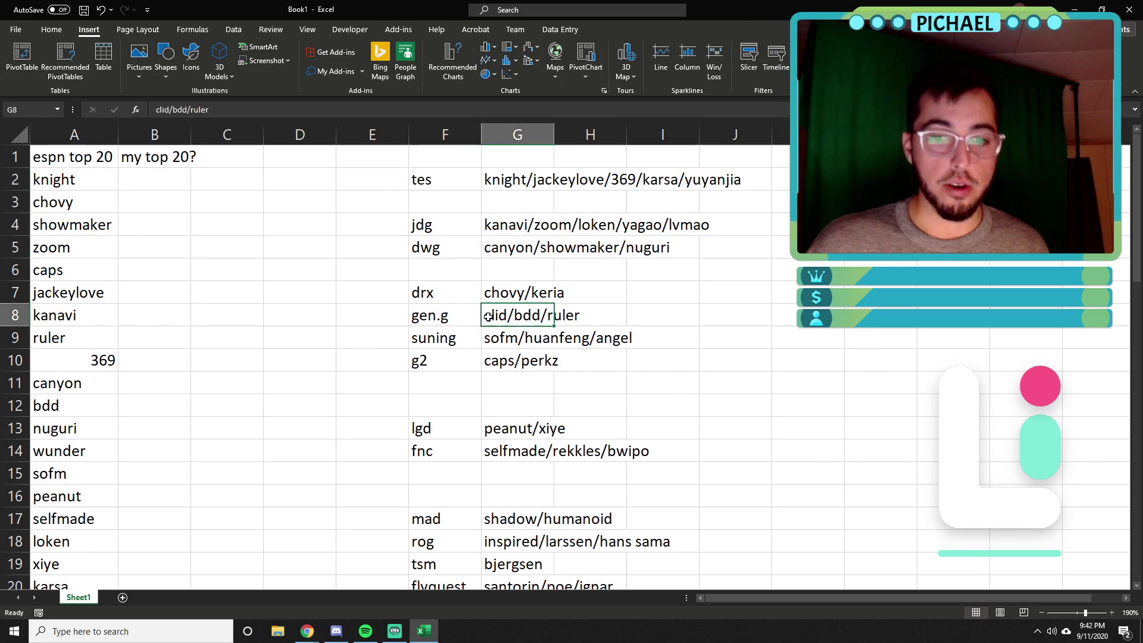
left_click(559, 294)
left_click(511, 307)
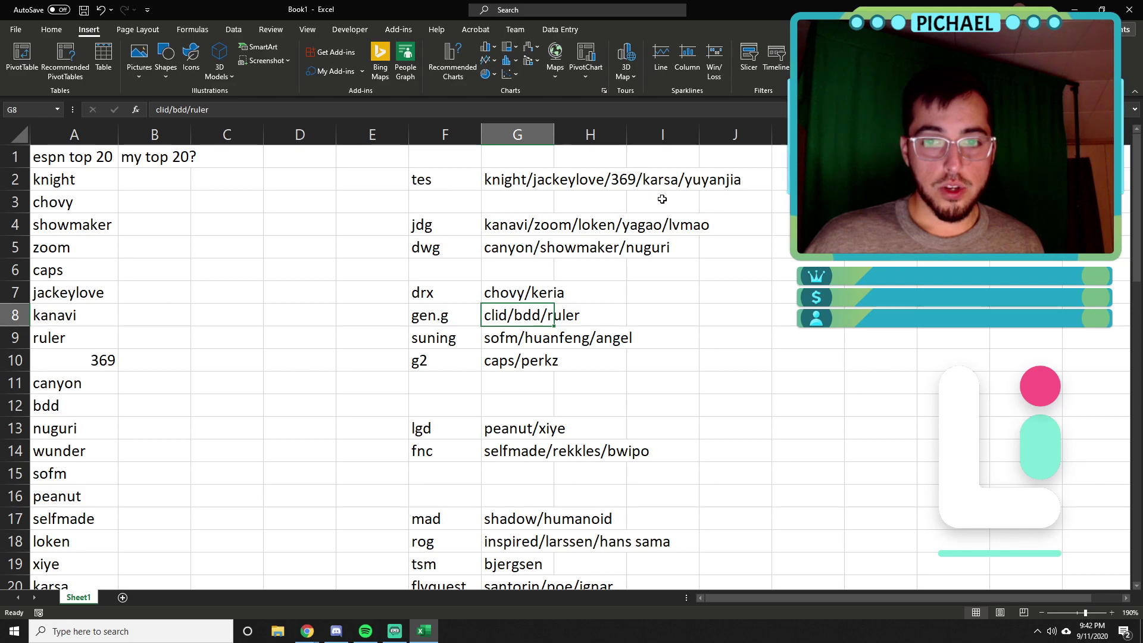
- Record the number of top 20 players per team in column K: 3 for jdg and 1 for drx
left_click(788, 174)
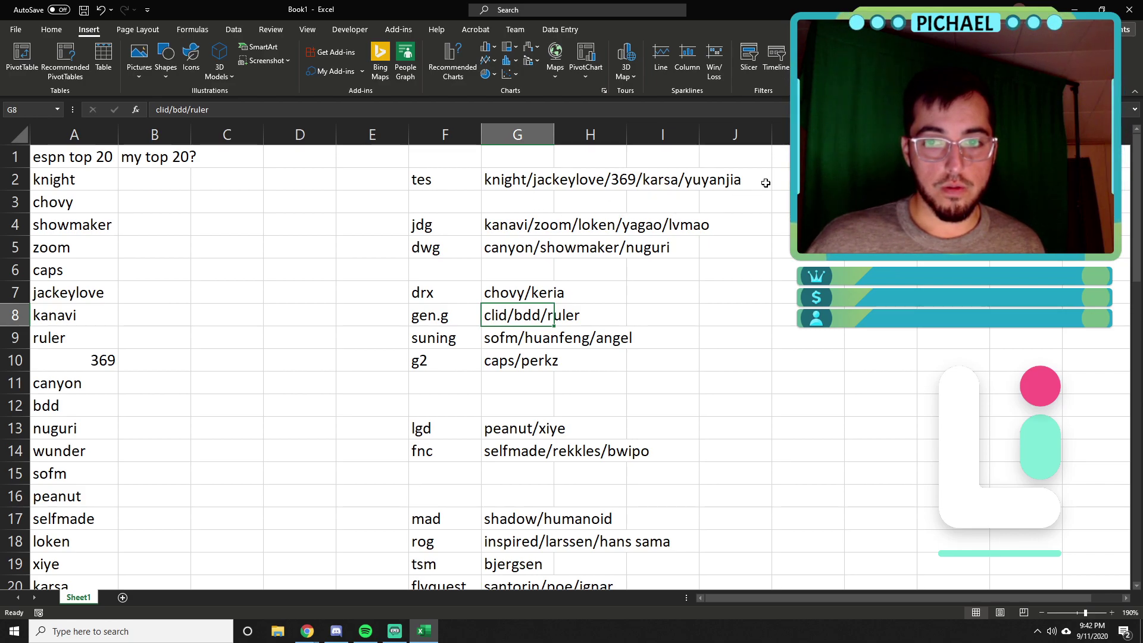
key("Return")
key("Return")
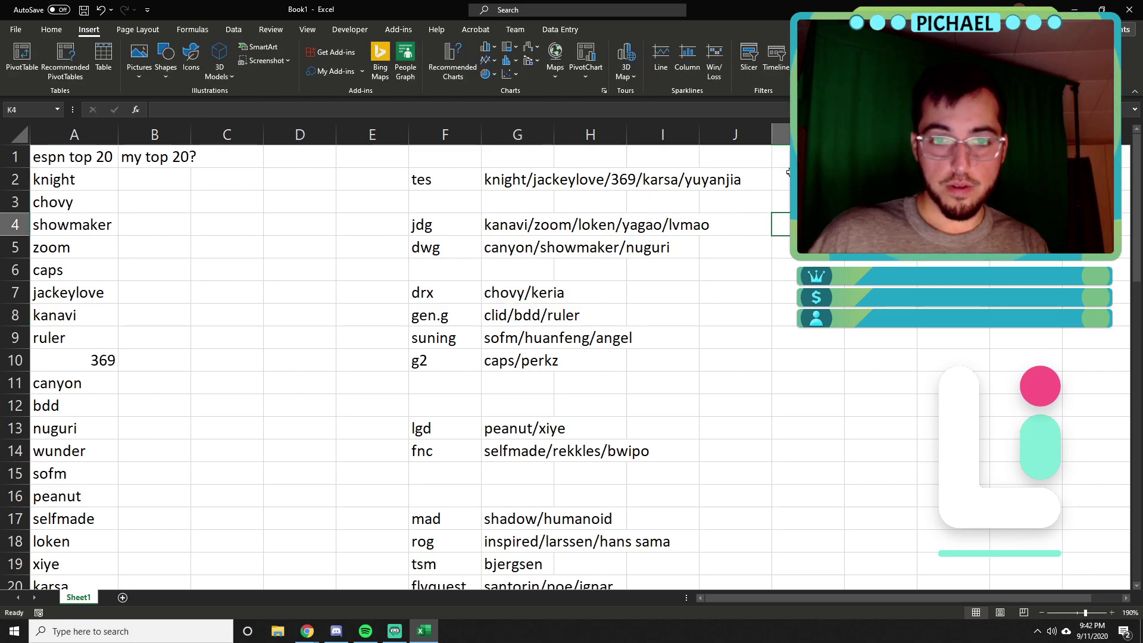
type("3")
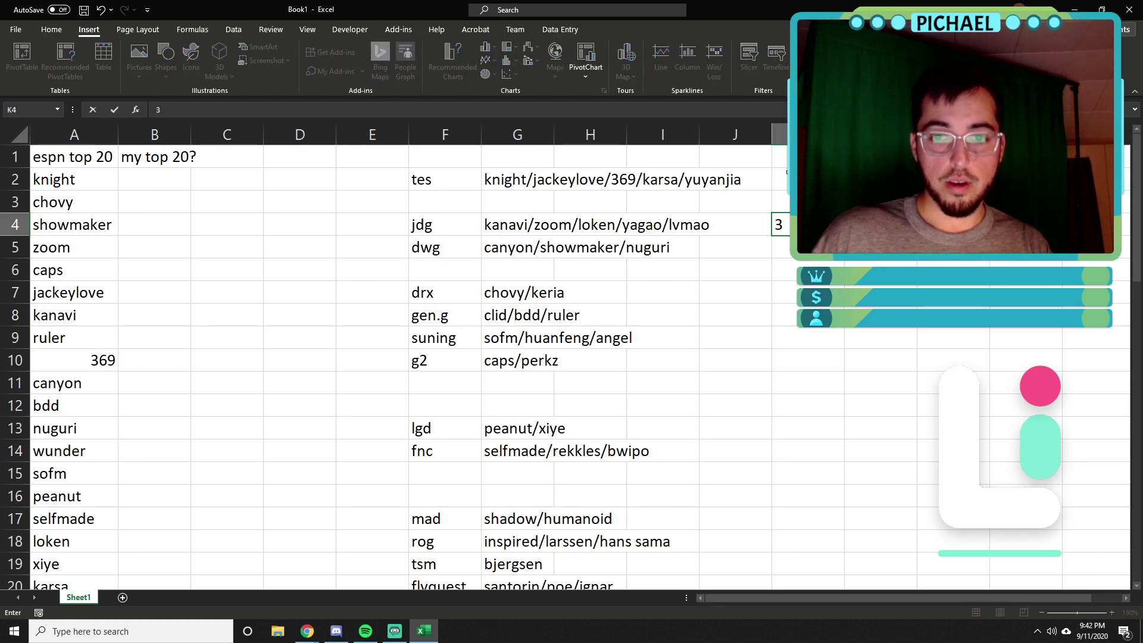
key("Return")
key("Return")
key("Return")
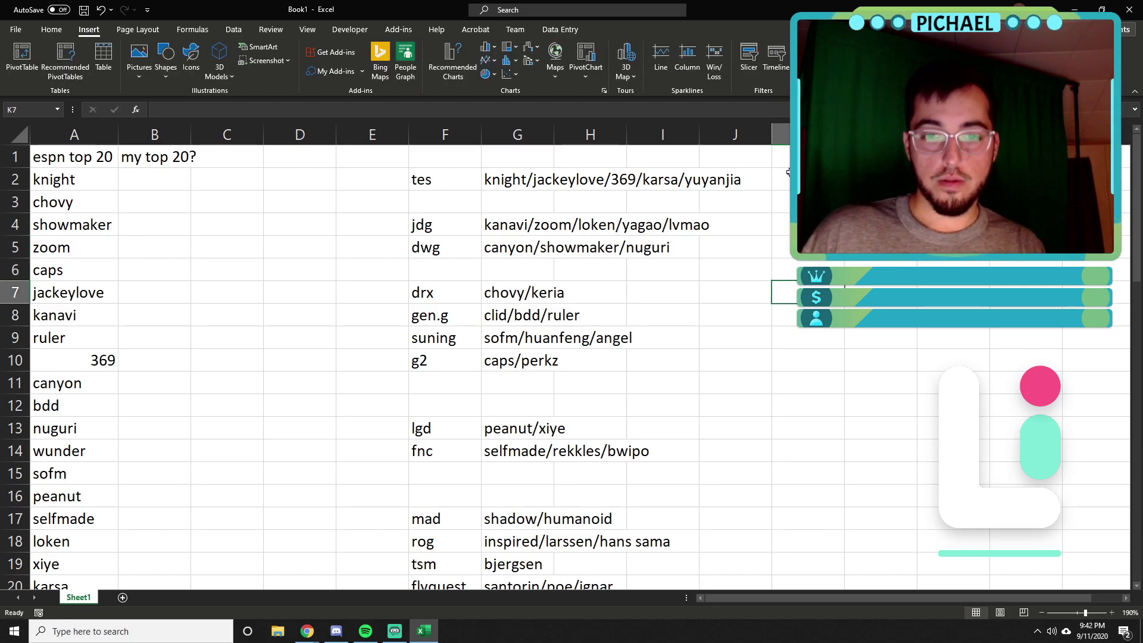
type("1")
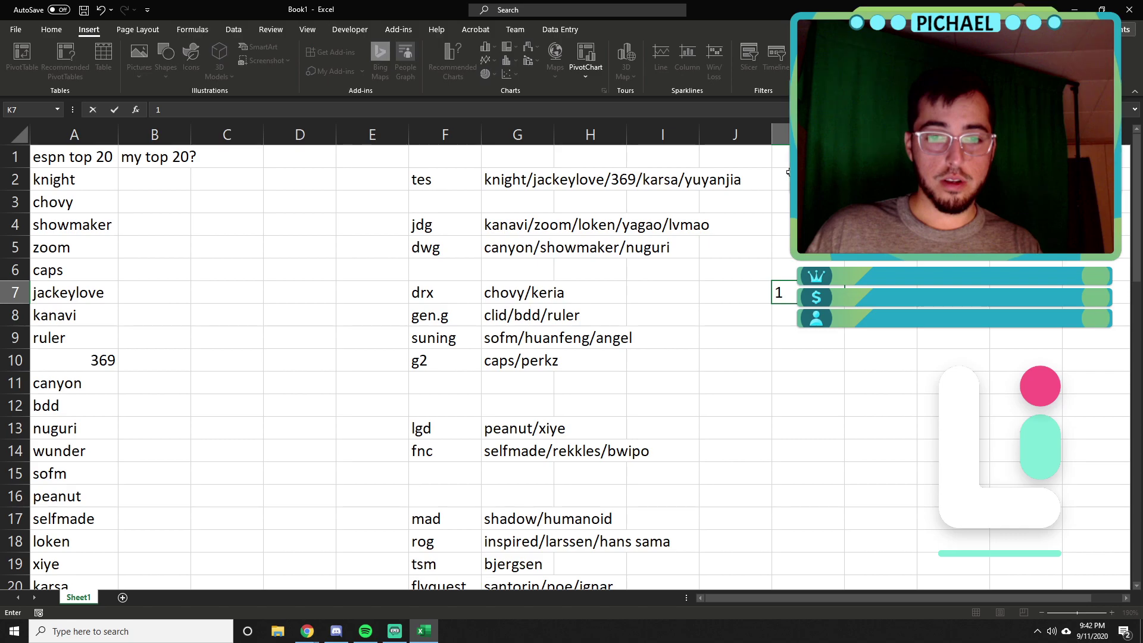
key("Return")
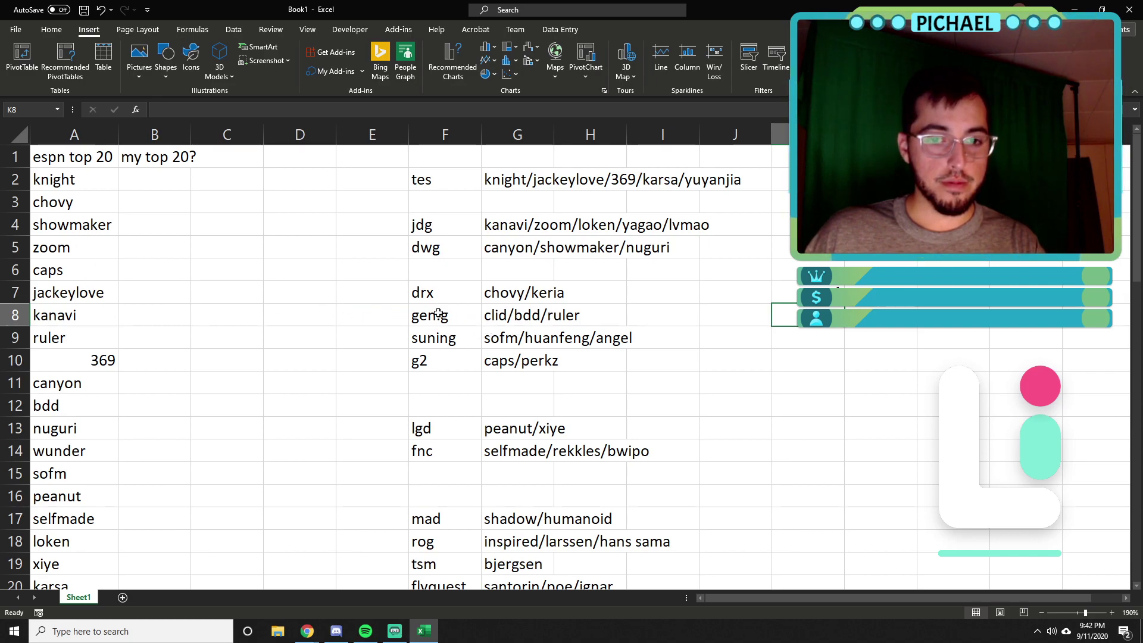
- Check the gen.g players against the ESPN list and enter 2 in column K on the gen.g row
left_click(487, 319)
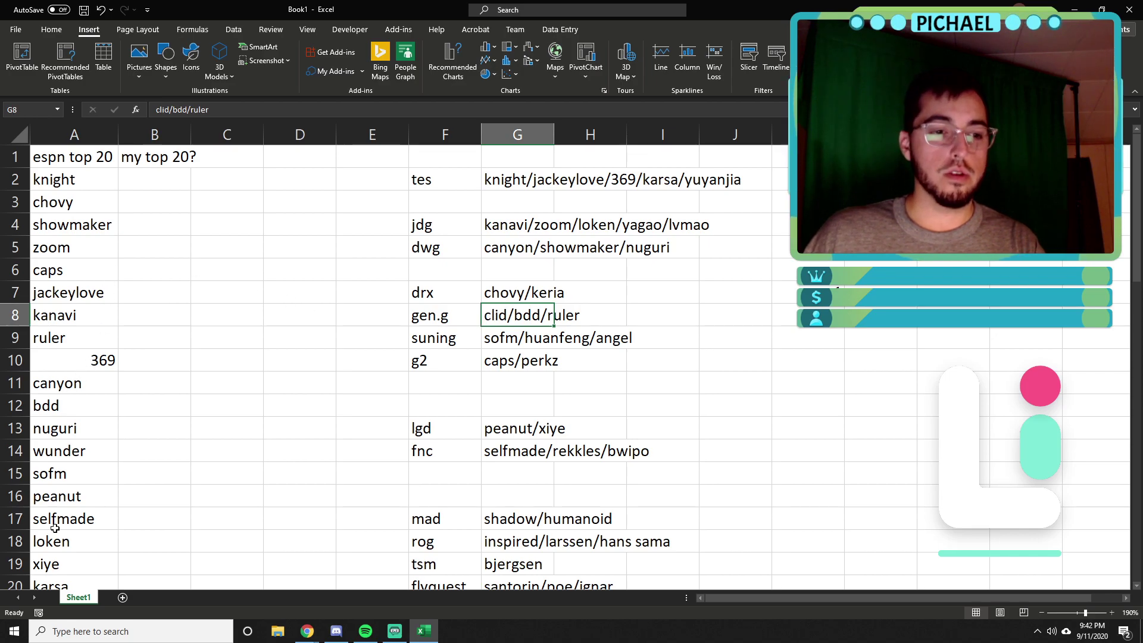
scroll(69, 393, "down", 1)
scroll(72, 388, "up", 1)
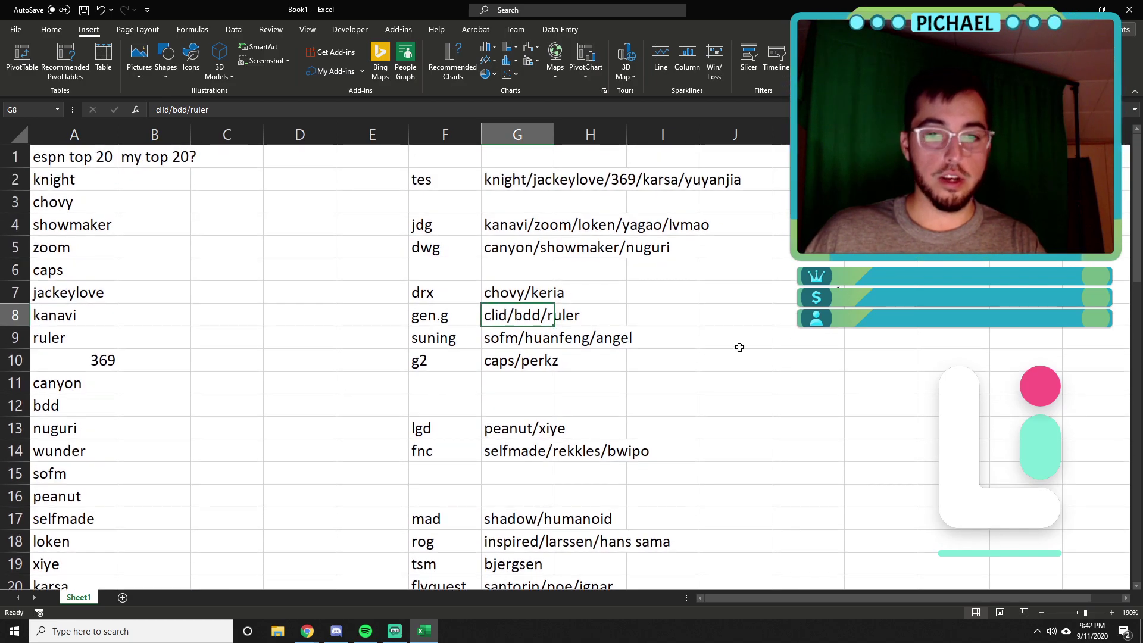
left_click(809, 292)
left_click(809, 315)
type("2")
key("Return")
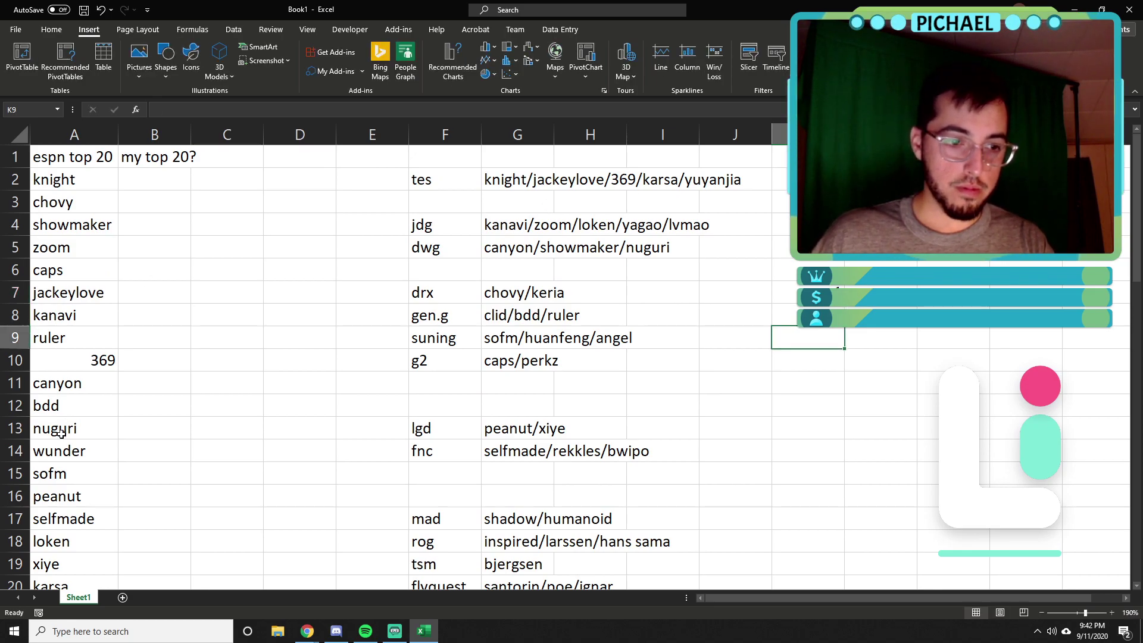
- Look up sofm in the ESPN top 20 list and check the list for the other suning players
left_click(68, 474)
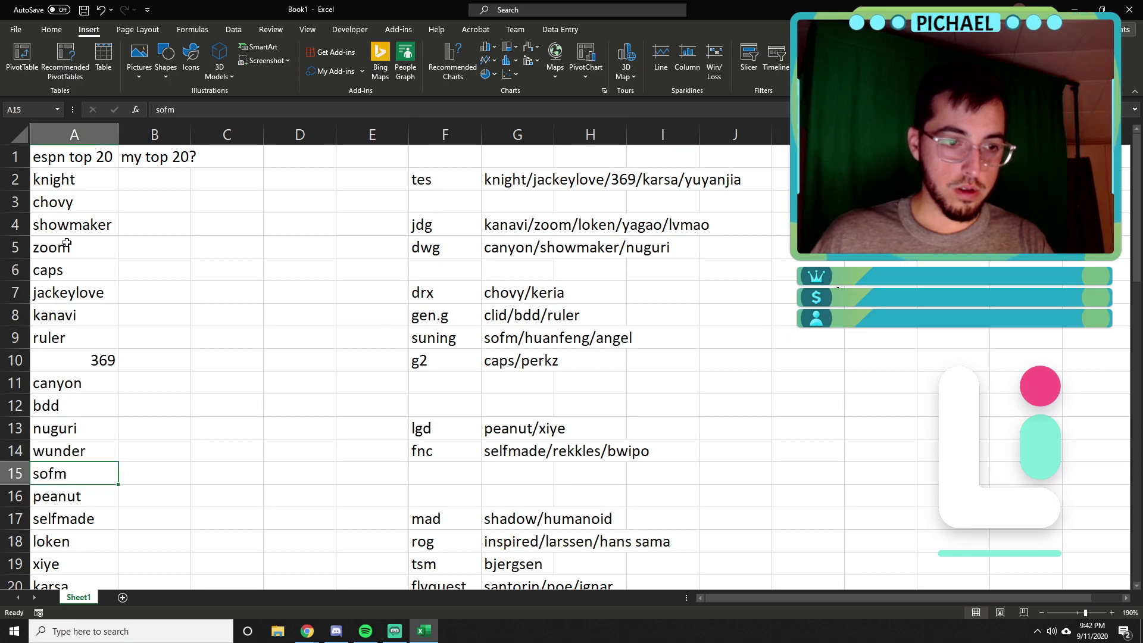
scroll(63, 482, "down", 1)
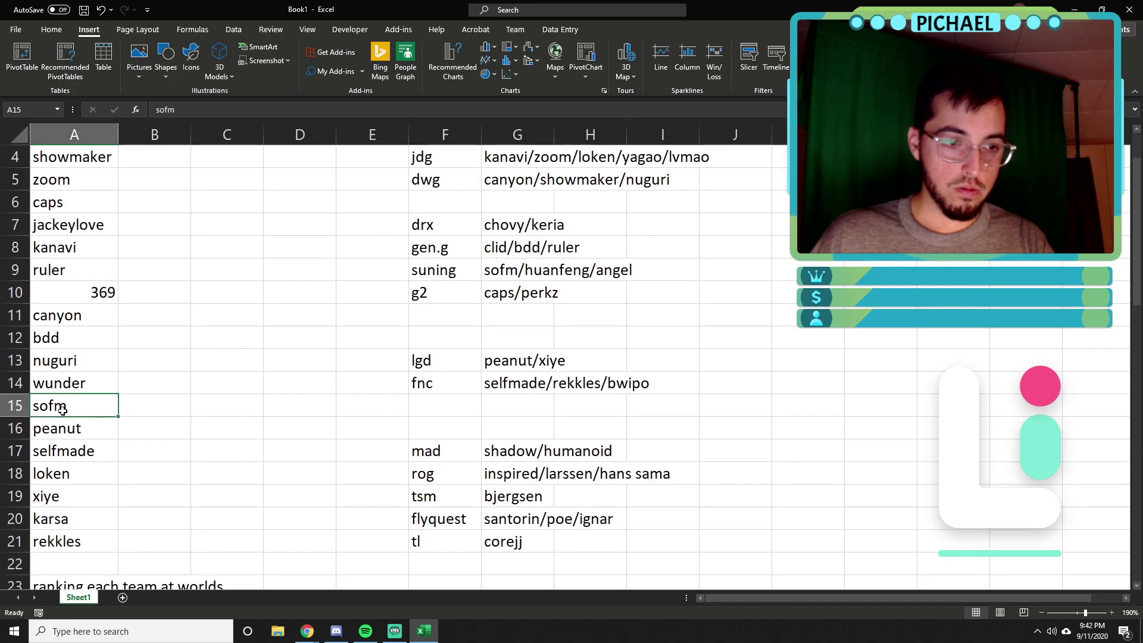
scroll(64, 256, "up", 1)
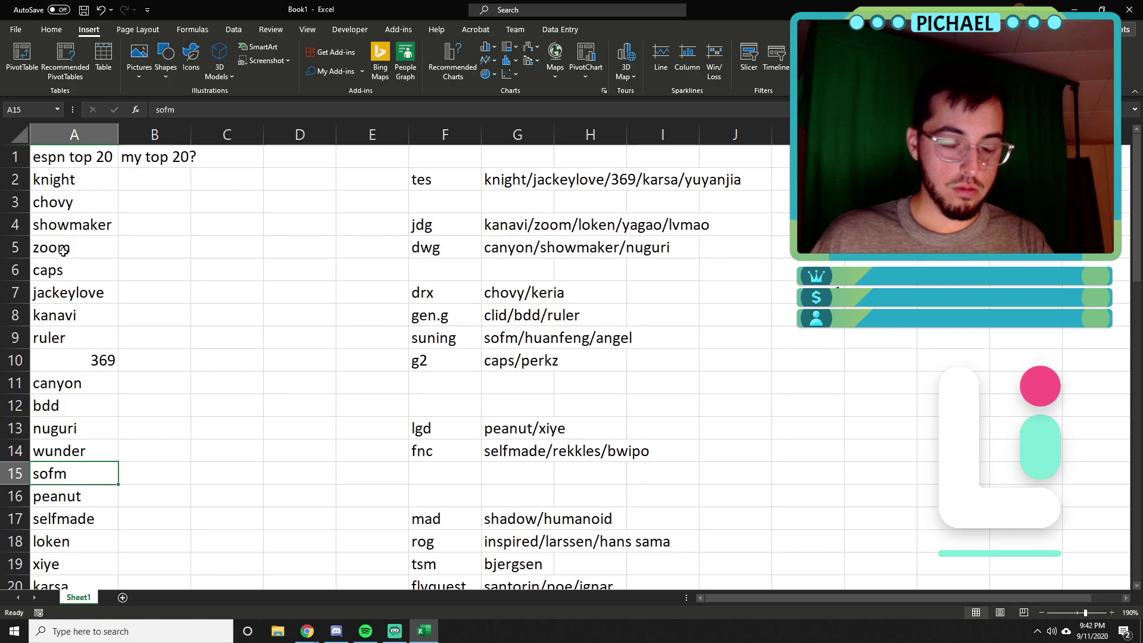
scroll(63, 250, "down", 1)
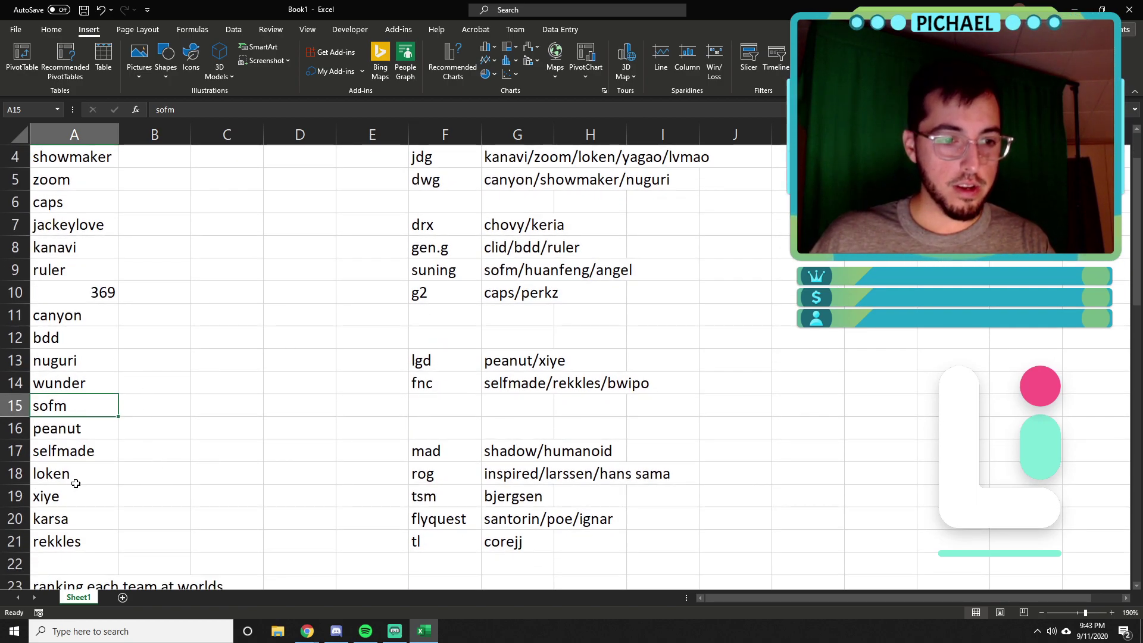
- Switch to the ESPN Esports video on YouTube, skip through the top 20 ranking graphics to read the player roles, and pause it
mouse_move(302, 633)
left_click(370, 580)
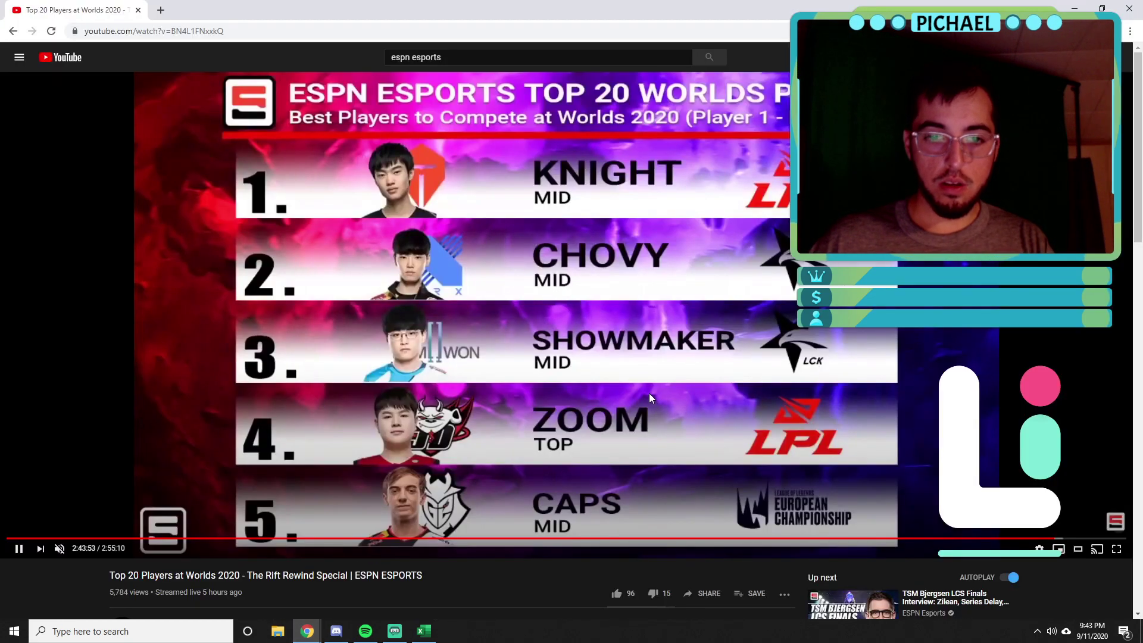
key("j")
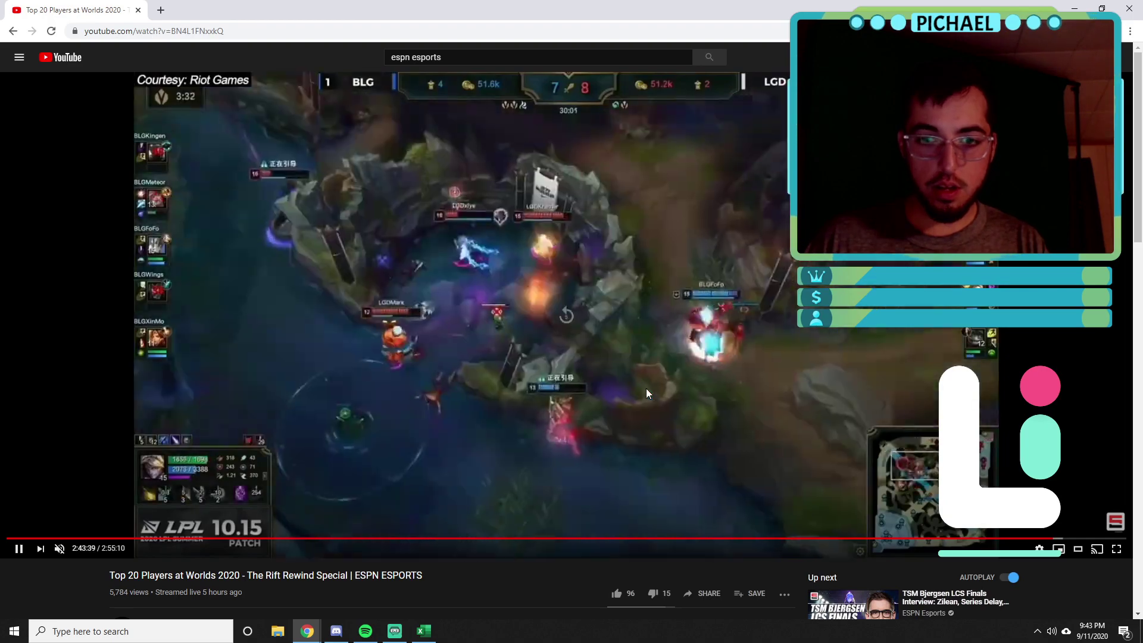
key("l")
key("l")
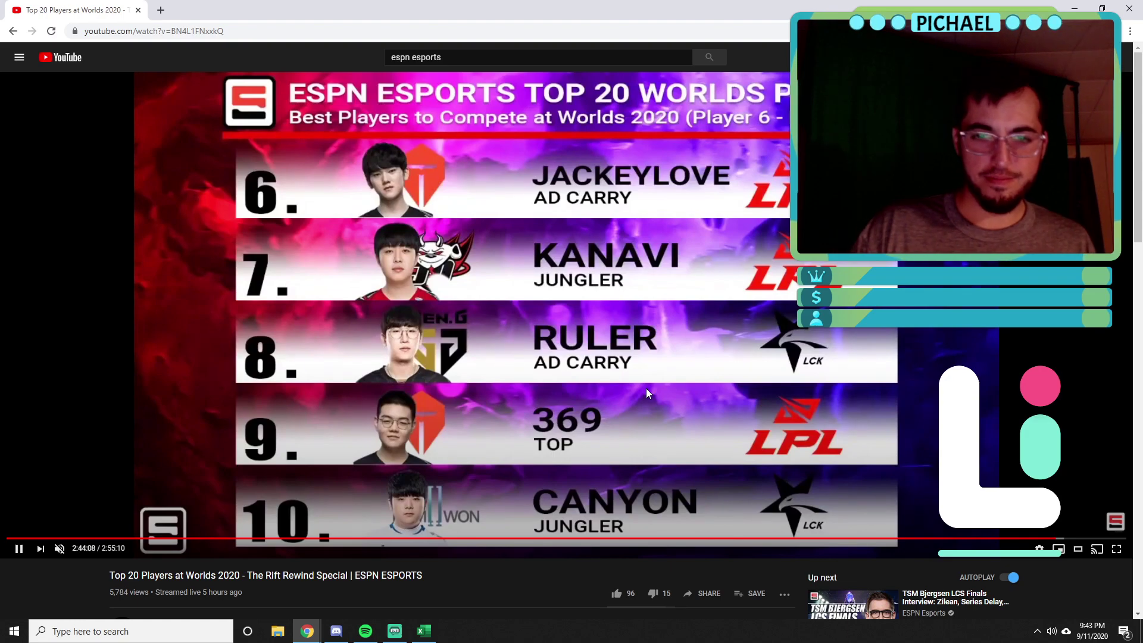
key("l")
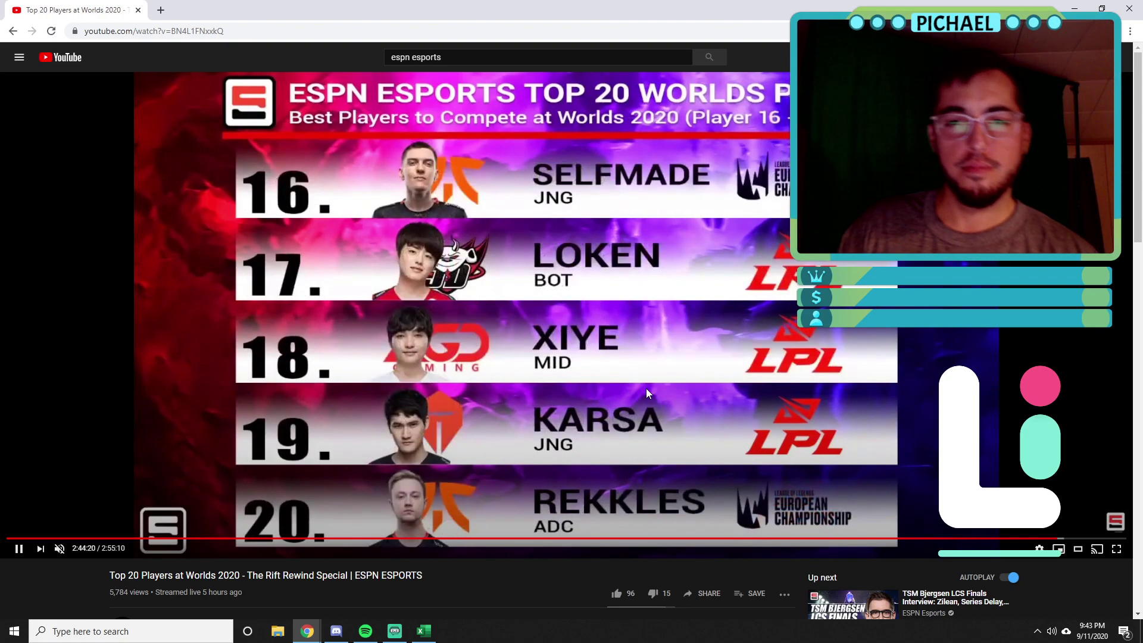
left_click(550, 320)
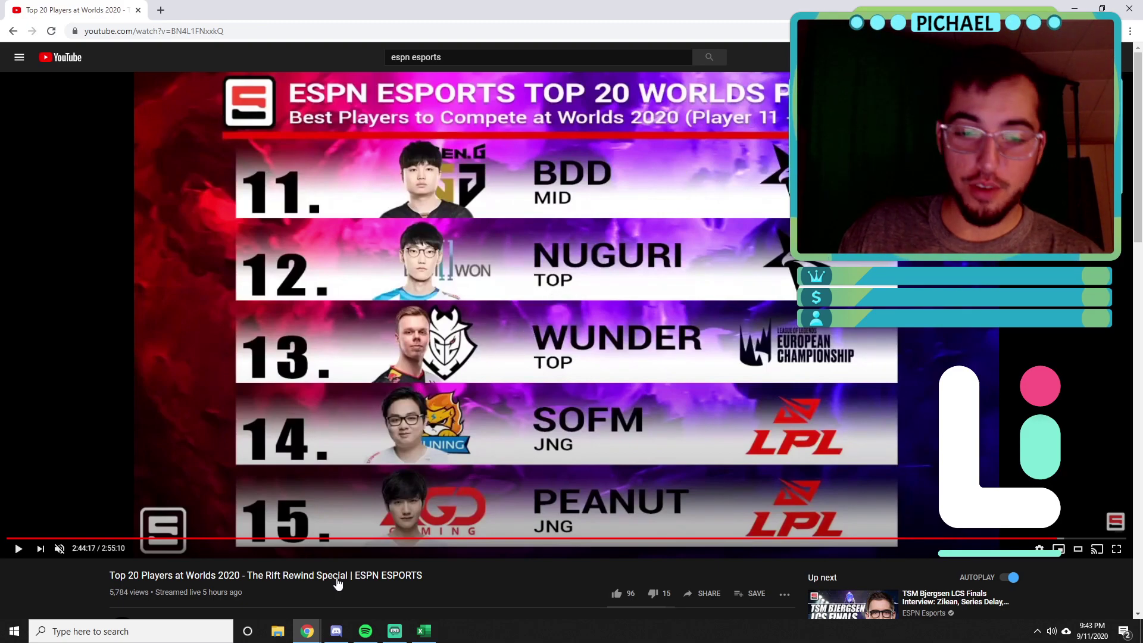
- Return to the Excel sheet and enter the role mid beside knight, chovy and showmaker in B2:B4
left_click(424, 631)
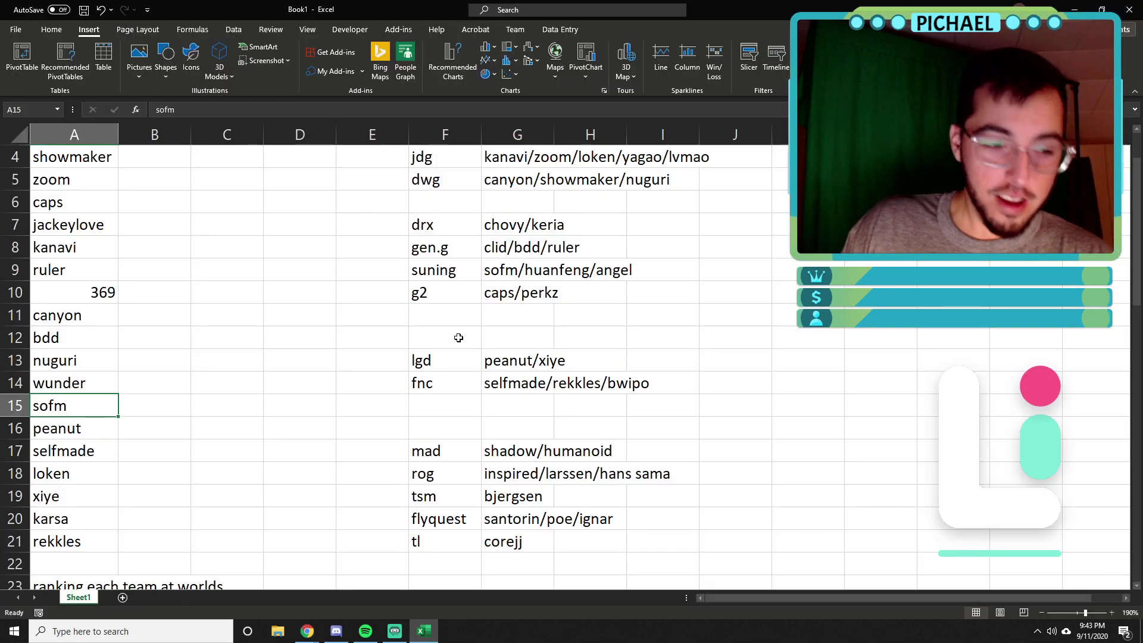
left_click(151, 224)
key("Up")
key("Up")
key("Up")
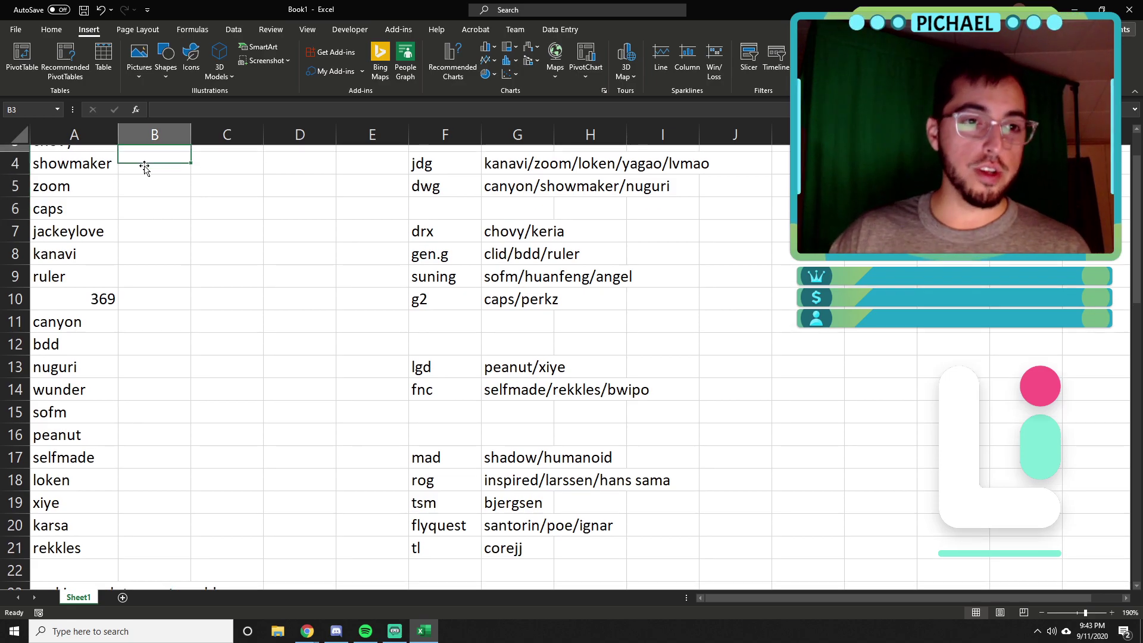
key("Up")
key("Up")
key("Up")
key("Down")
type("mid")
key("Return")
type("mid")
key("Return")
type("mid")
key("Return")
- Enter the roles for the next players in column B: zoom top, caps mid, jackeylove adc and kanavi jng
type("top")
key("Return")
type("mid")
key("Return")
type("adc")
key("Return")
type("jng")
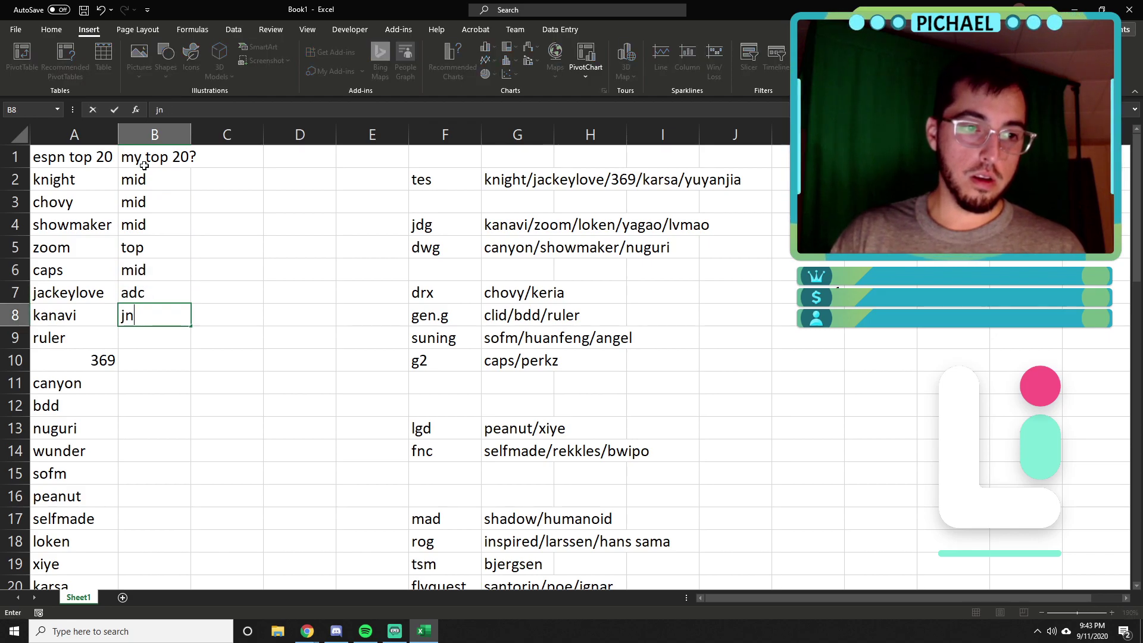
key("Return")
- Fill in the roles in B9:B12: ruler adc, 369 top, canyon jng and bdd mid
type("adc")
key("Return")
type("top")
key("Return")
type("jng")
key("Return")
type("mid")
key("Return")
- Enter the role top beside nuguri and wunder, and jng beside sofm, peanut and selfmade in column B
type("top")
key("Return")
type("top")
key("Return")
type("jng")
key("Return")
type("jng")
key("Return")
type("jng")
key("Return")
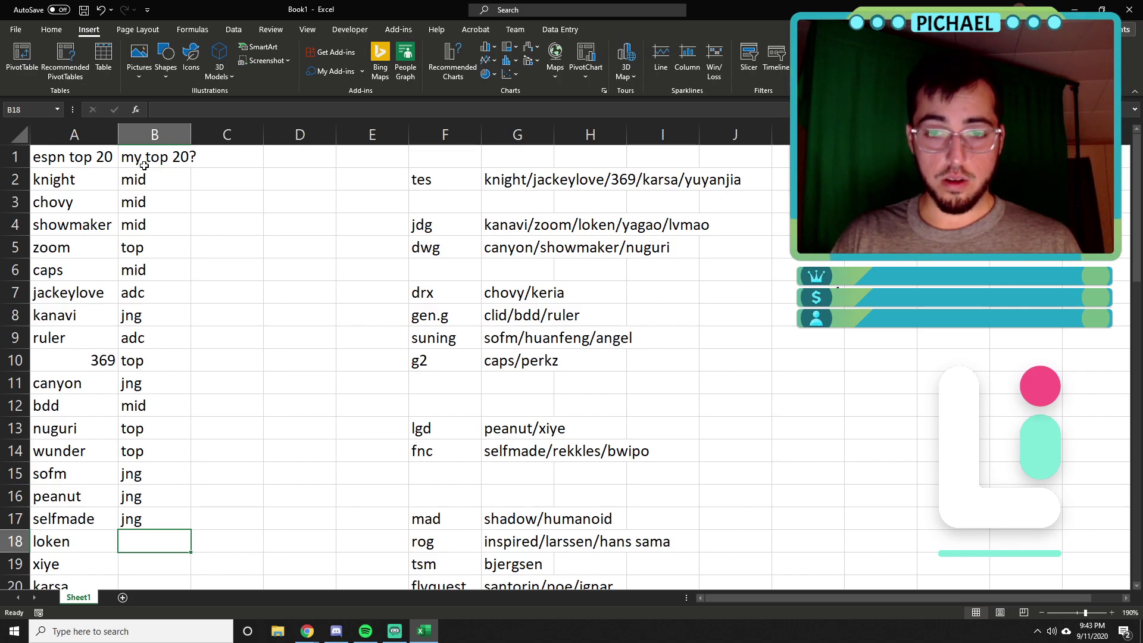
- Complete the role column in B18:B21 with mid for loken and xiye, jng for karsa and adc for rekkles
type("mid")
key("Return")
type("mid")
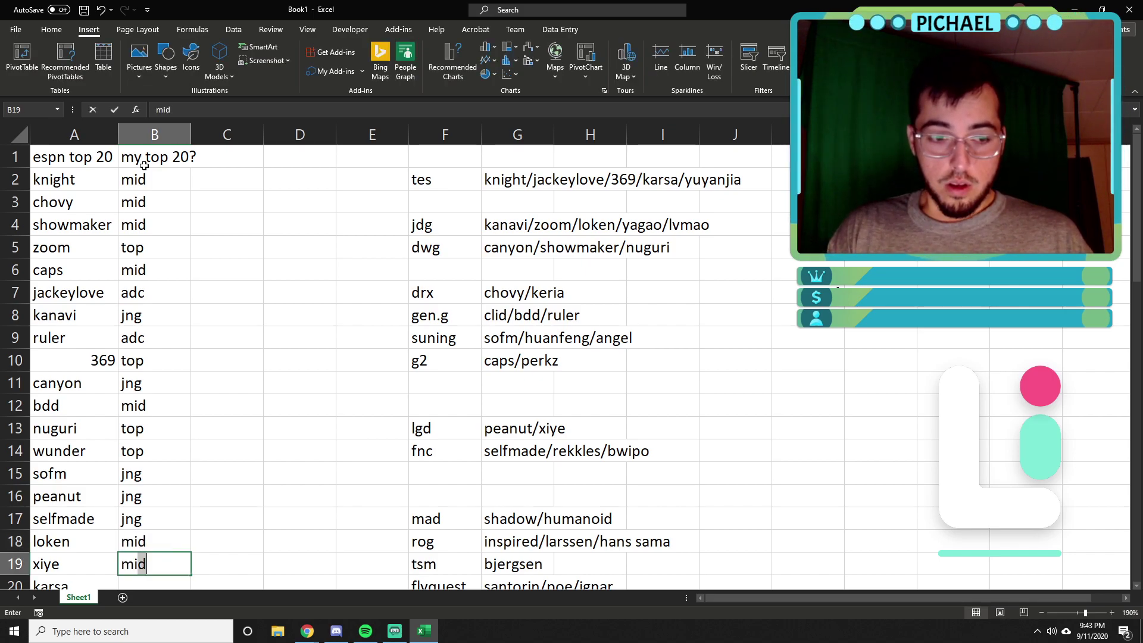
key("Return")
type("jng")
key("Return")
type("adc")
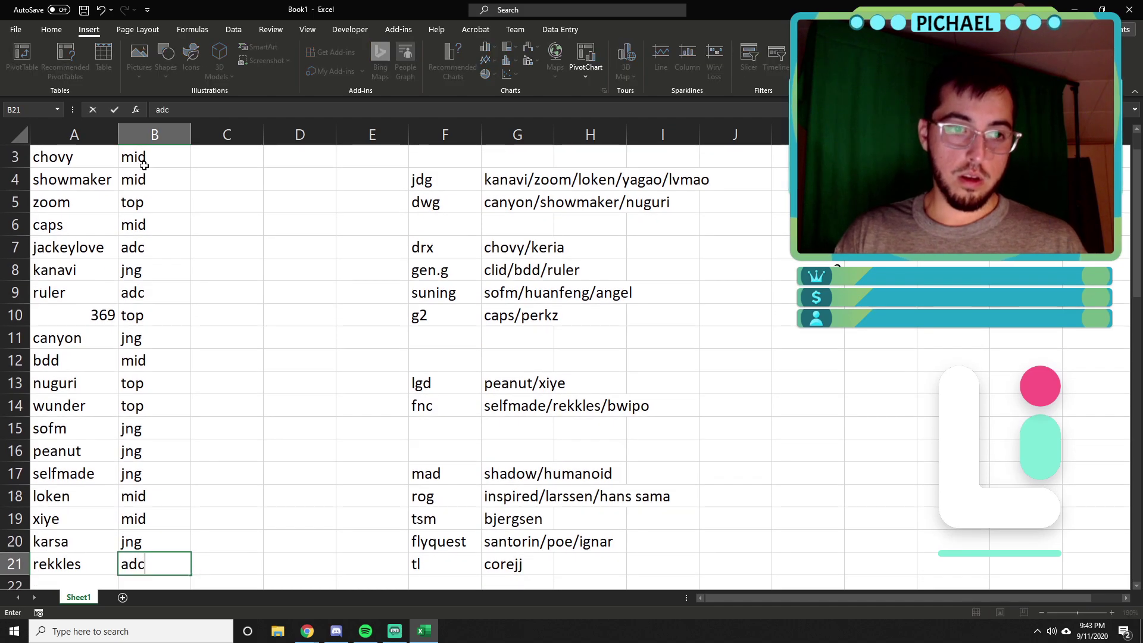
key("Return")
- Review the players marked adc in the ESPN top 20 list, including jackeylove and rekkles
scroll(144, 165, "up", 1)
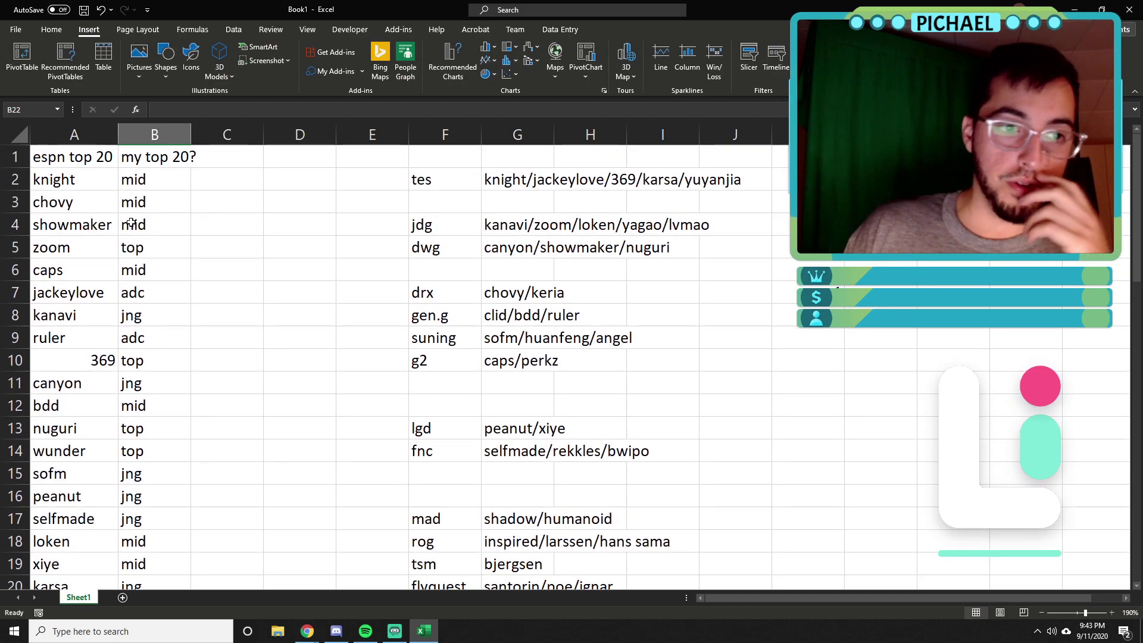
left_click(115, 294)
left_click_drag(115, 294, 148, 294)
scroll(84, 264, "down", 2)
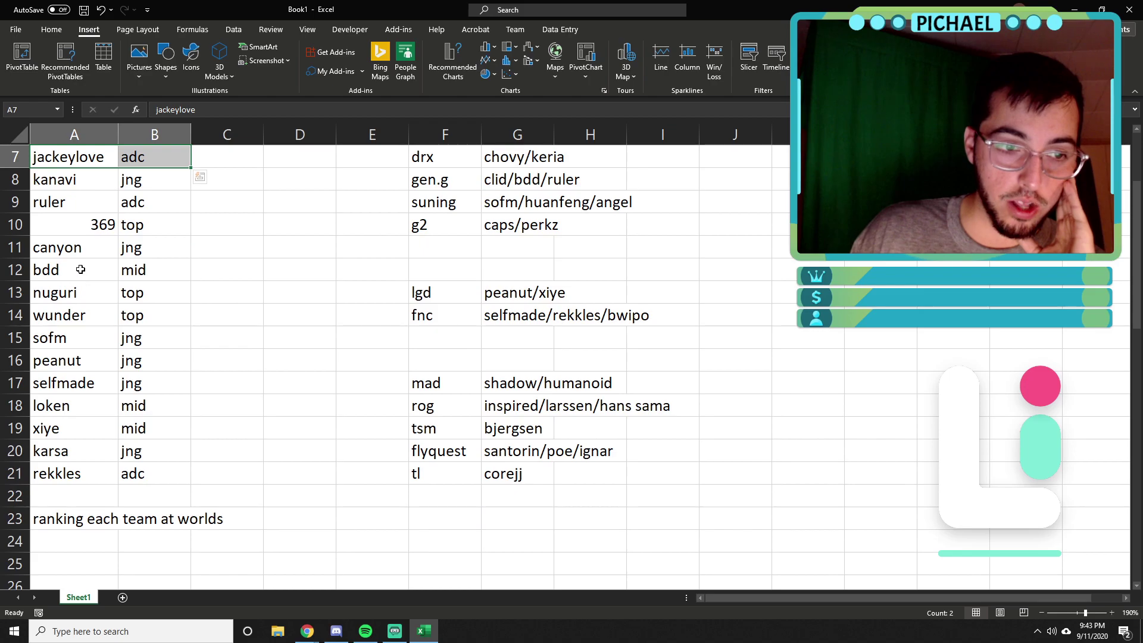
scroll(84, 238, "up", 1)
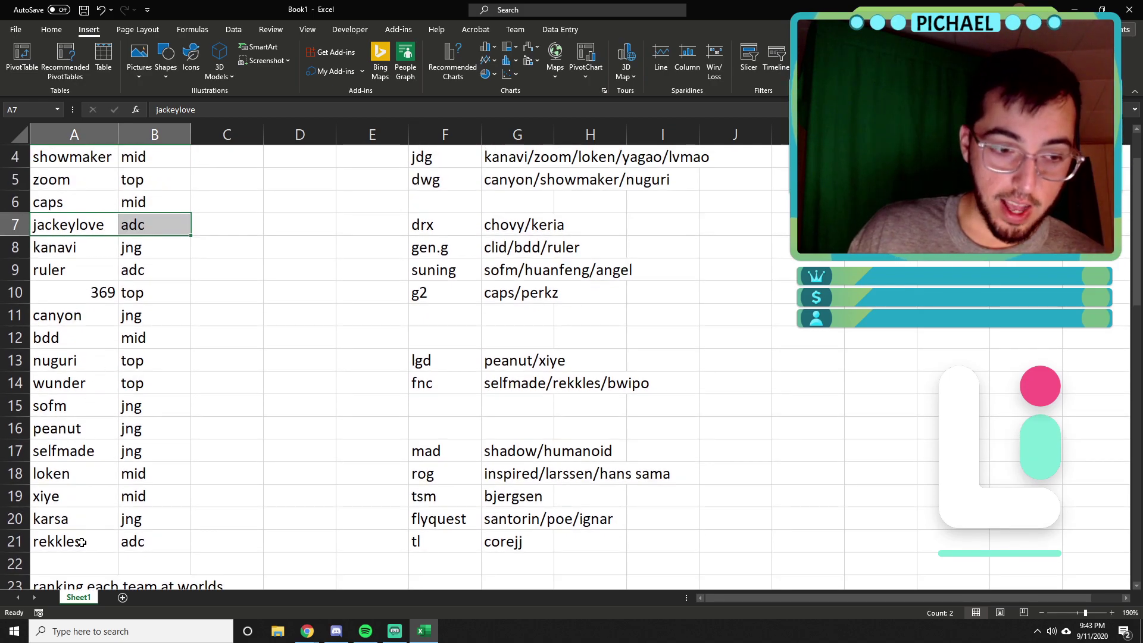
left_click(83, 541)
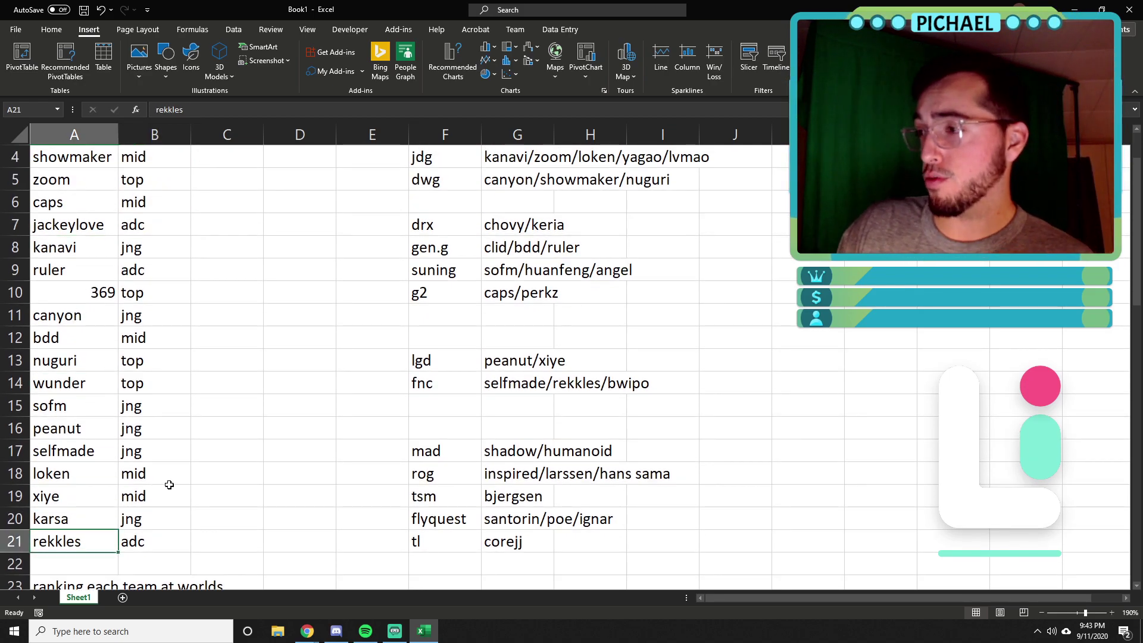
scroll(166, 473, "up", 1)
scroll(167, 473, "down", 1)
scroll(100, 534, "up", 1)
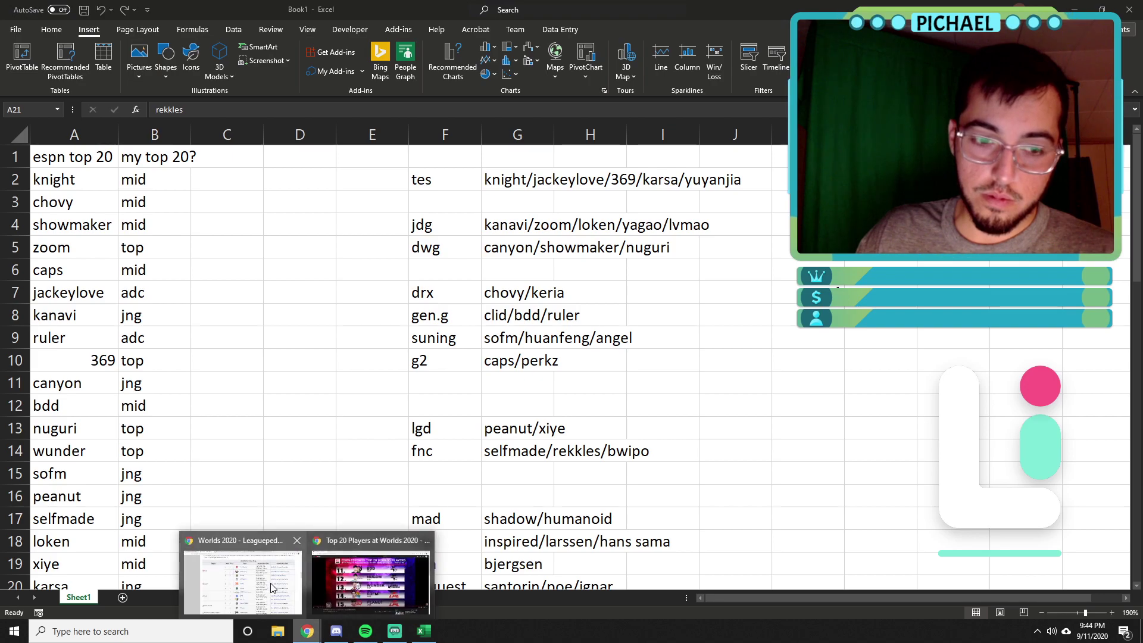
- Check the DAMWON Gaming roster on Leaguepedia's Worlds 2020 page and compare the gen.g and suning player lists in the spreadsheet
left_click(274, 586)
mouse_move(611, 406)
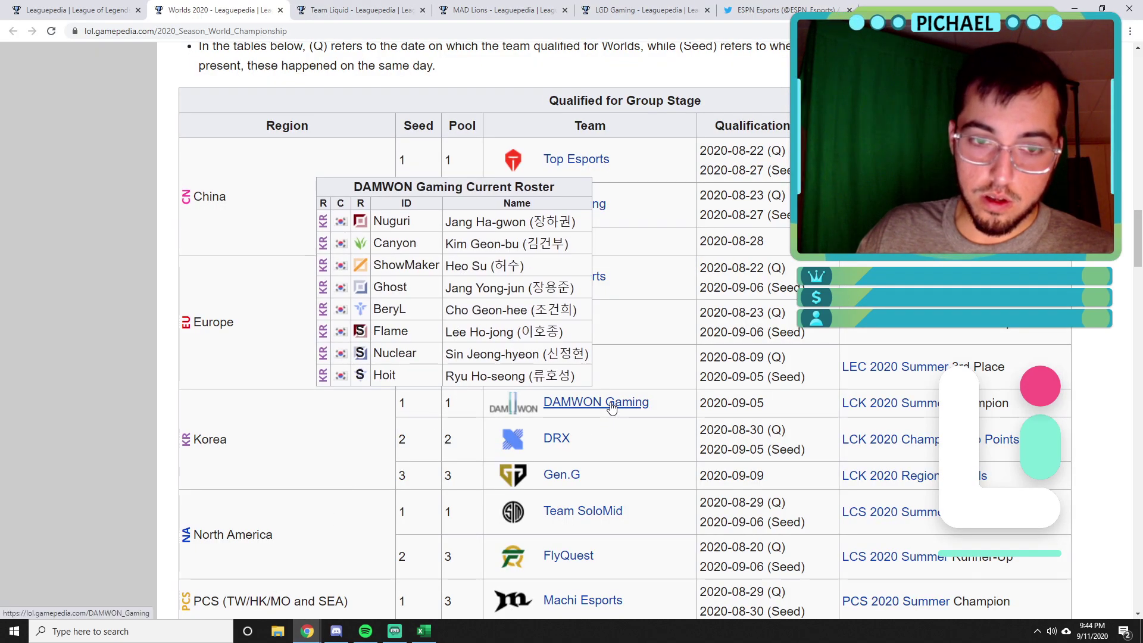
mouse_move(552, 441)
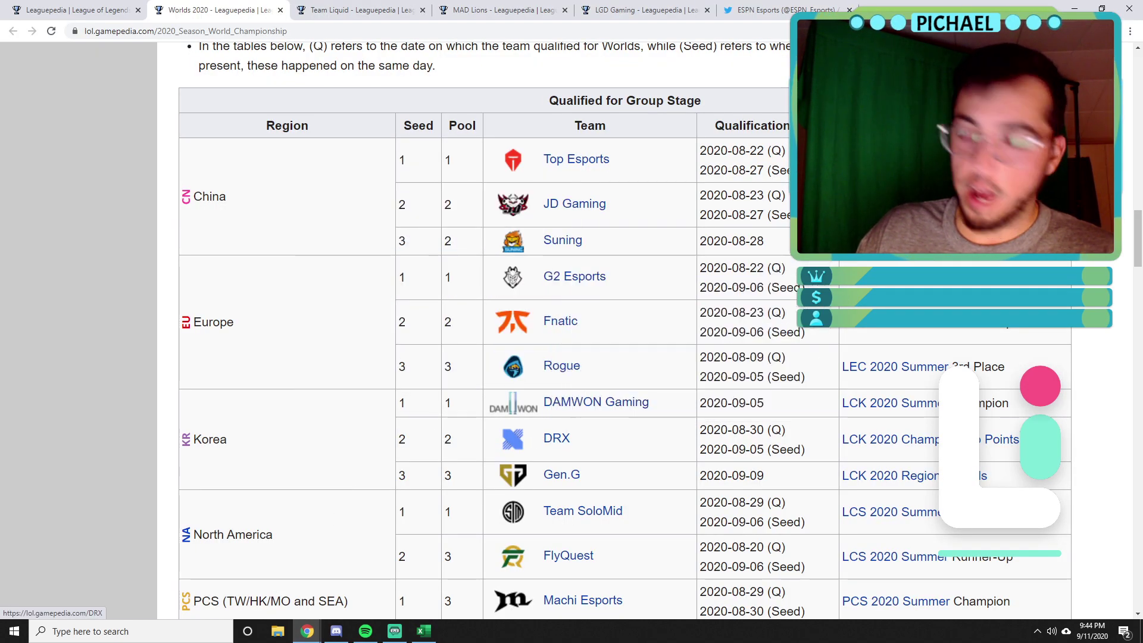
left_click(1080, 5)
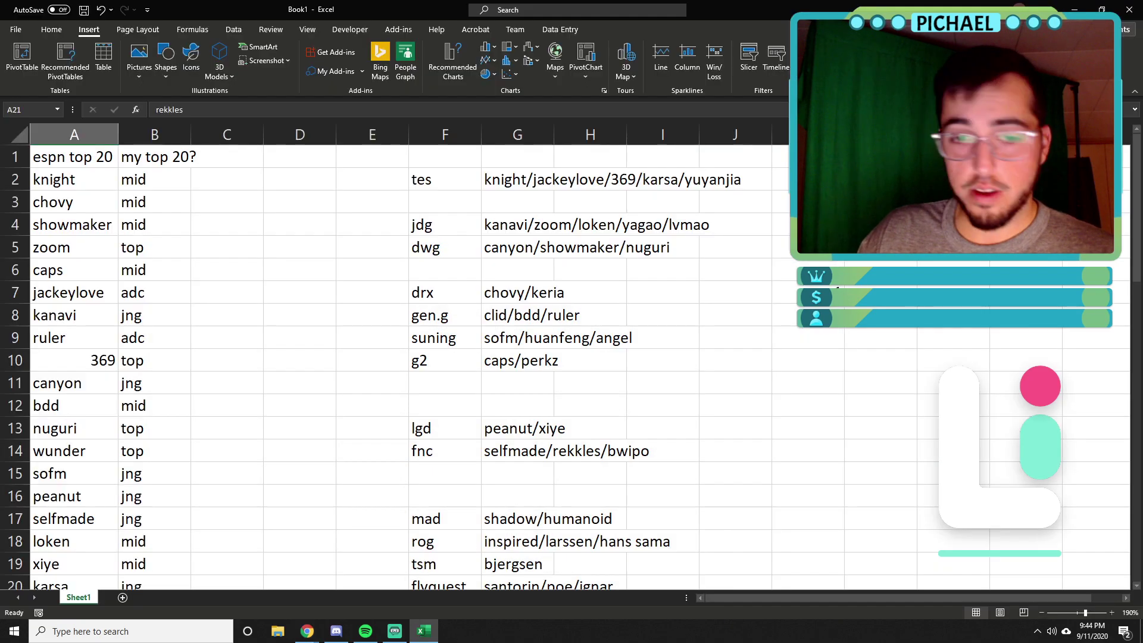
left_click(466, 322)
left_click(506, 316)
left_click(451, 332)
left_click(497, 334)
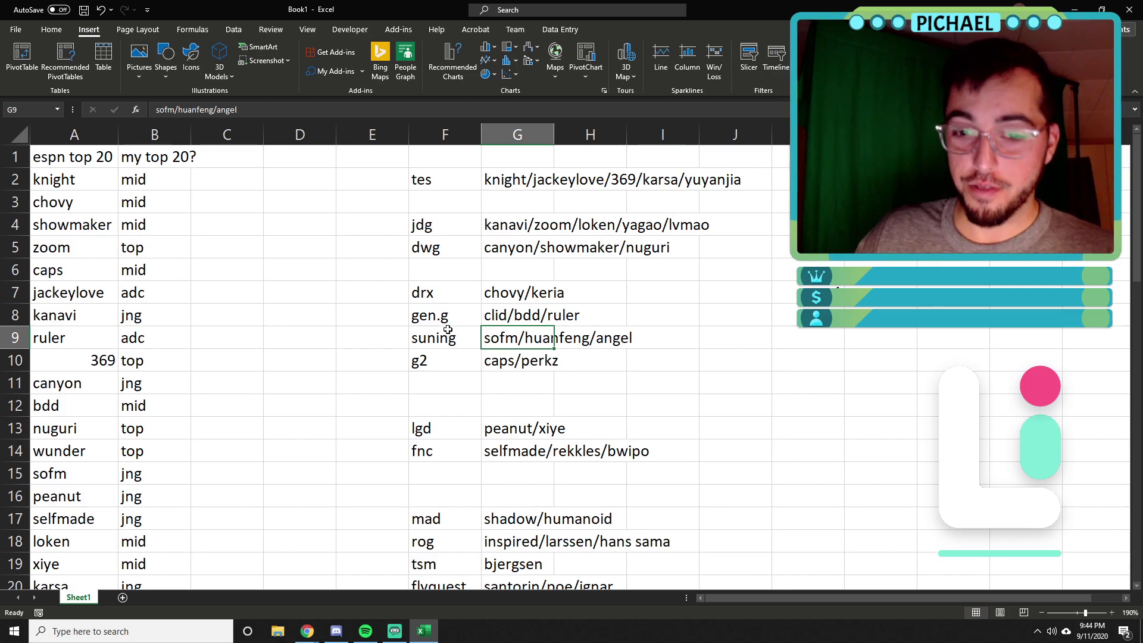
- Mark rekkles with NOPE in cell C21 beside the adc role
scroll(391, 306, "down", 1)
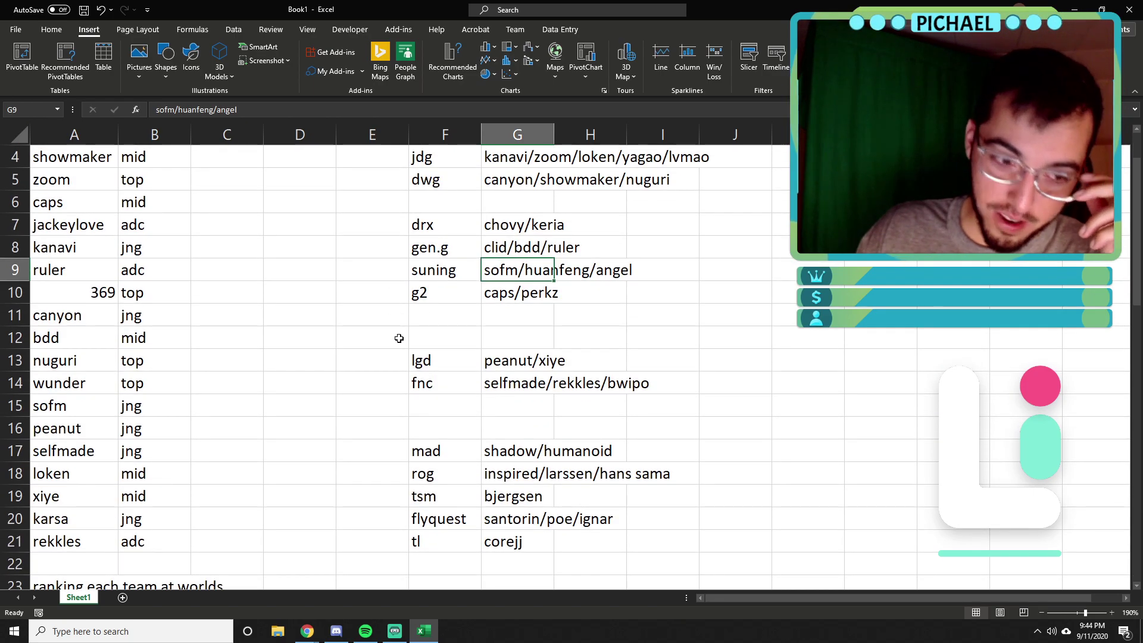
left_click(216, 537)
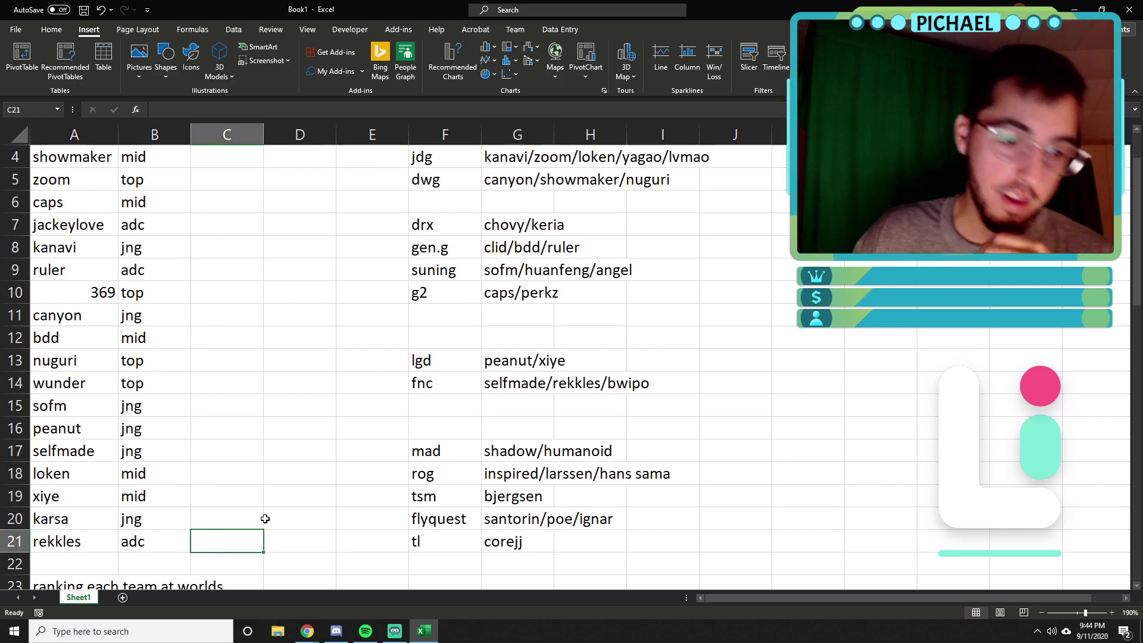
type("NOPE")
key("Return")
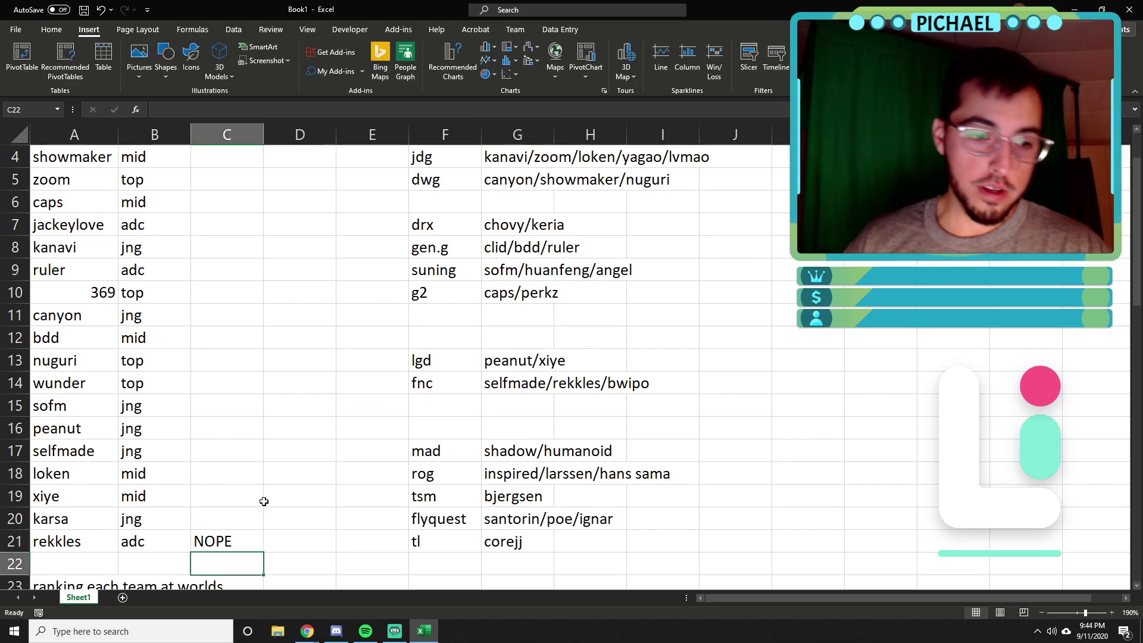
scroll(262, 500, "up", 1)
scroll(240, 516, "down", 3)
scroll(241, 517, "up", 3)
scroll(224, 507, "down", 1)
left_click_drag(81, 541, 208, 535)
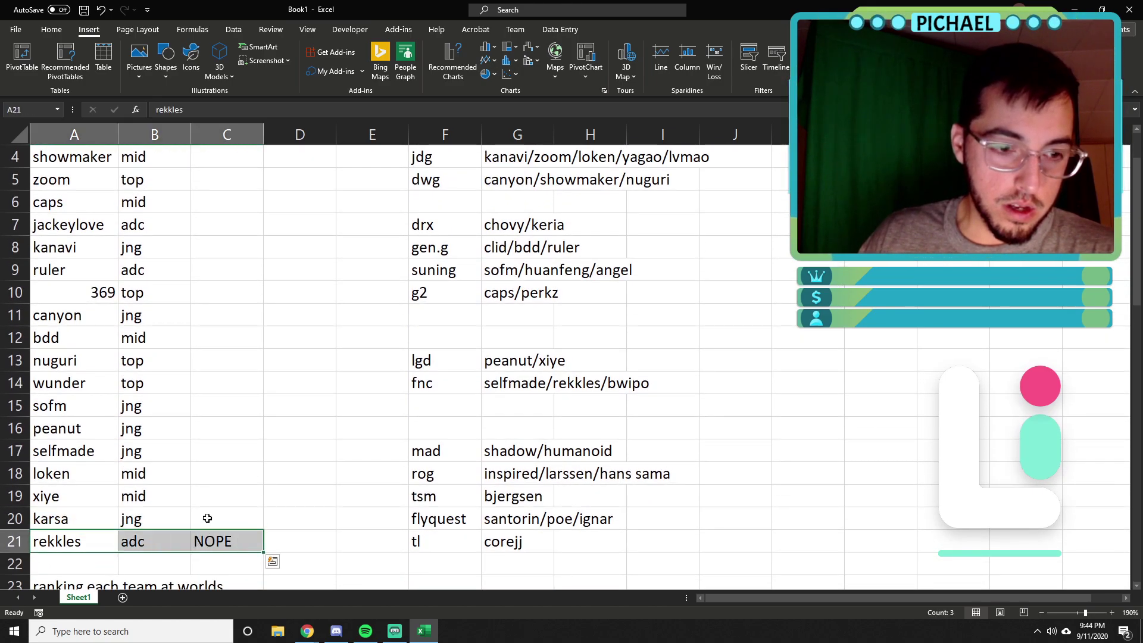
- Enter a player count of 1 for suning in cell K9
scroll(271, 420, "up", 1)
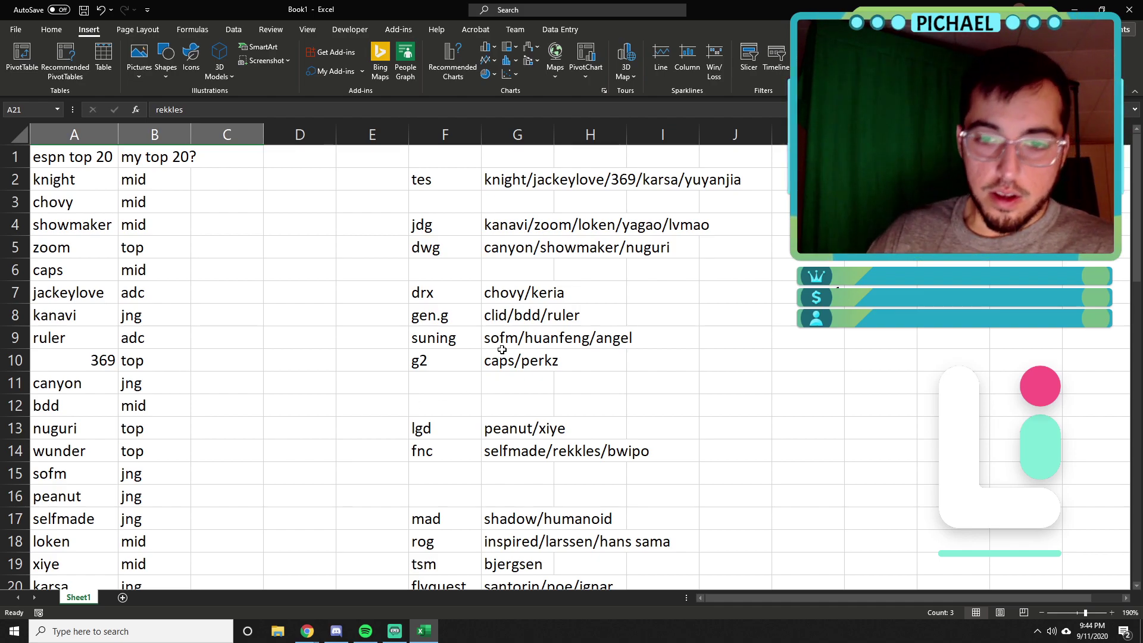
left_click(804, 335)
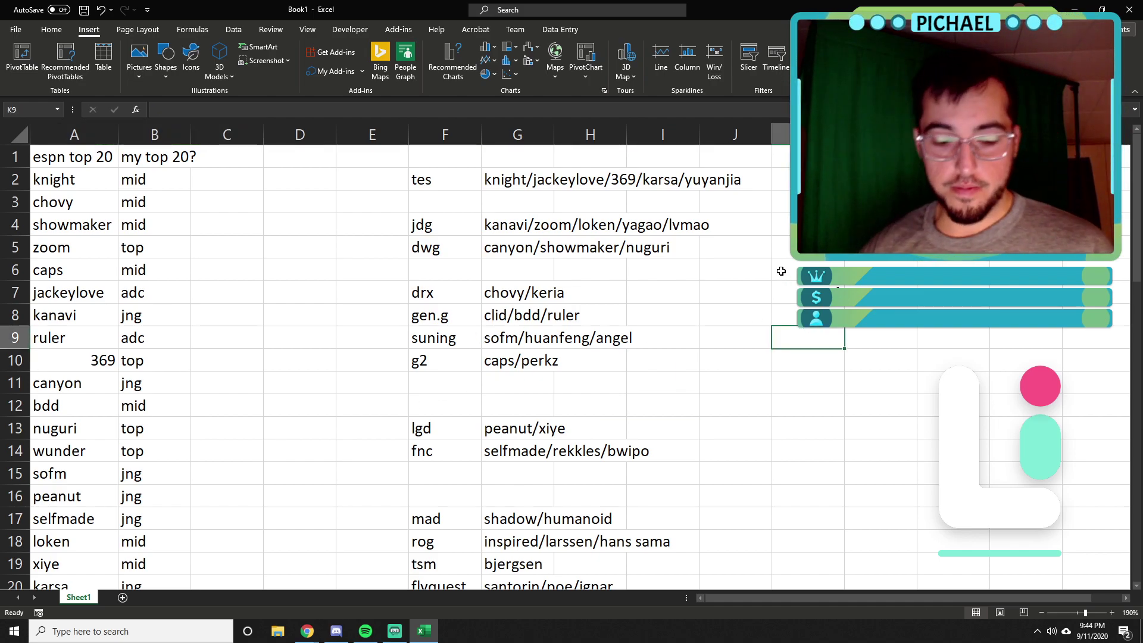
type("1")
key("Return")
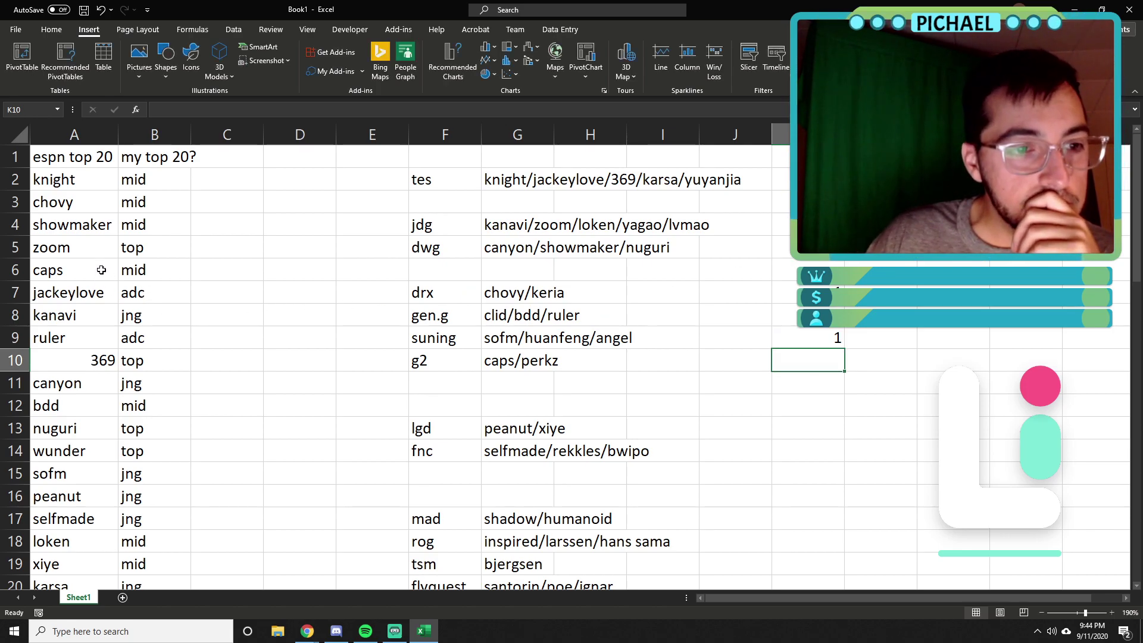
- Check the mid players bdd, loken and xiye against the team lists and enter a count of 1 for g2 in K10
left_click_drag(99, 406, 152, 406)
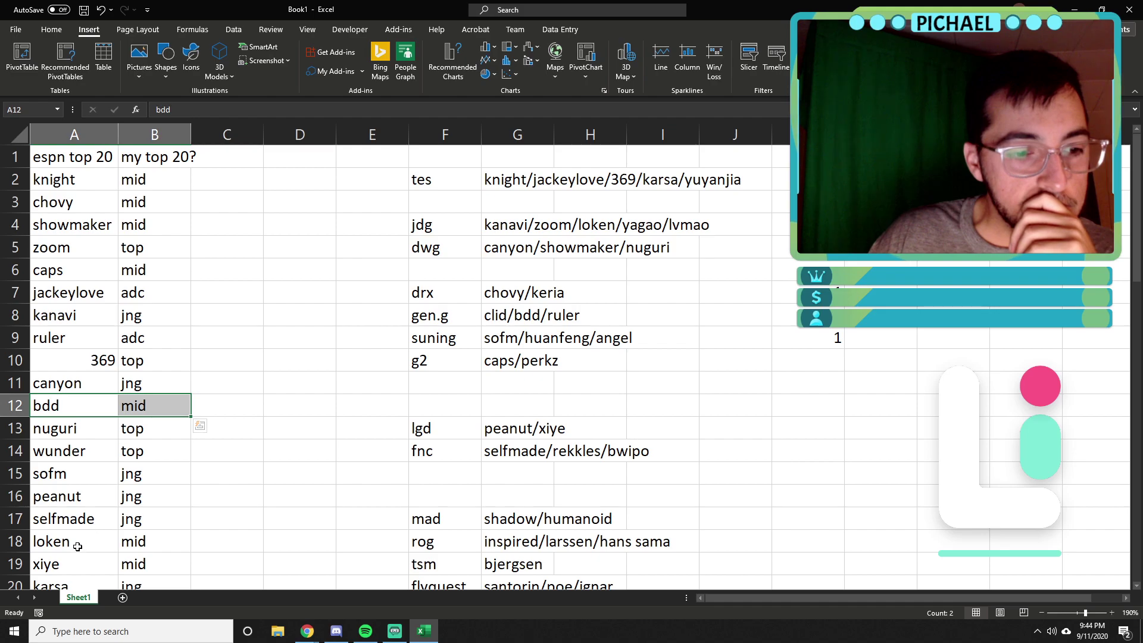
left_click_drag(57, 541, 155, 564)
scroll(195, 497, "down", 1)
scroll(195, 497, "up", 1)
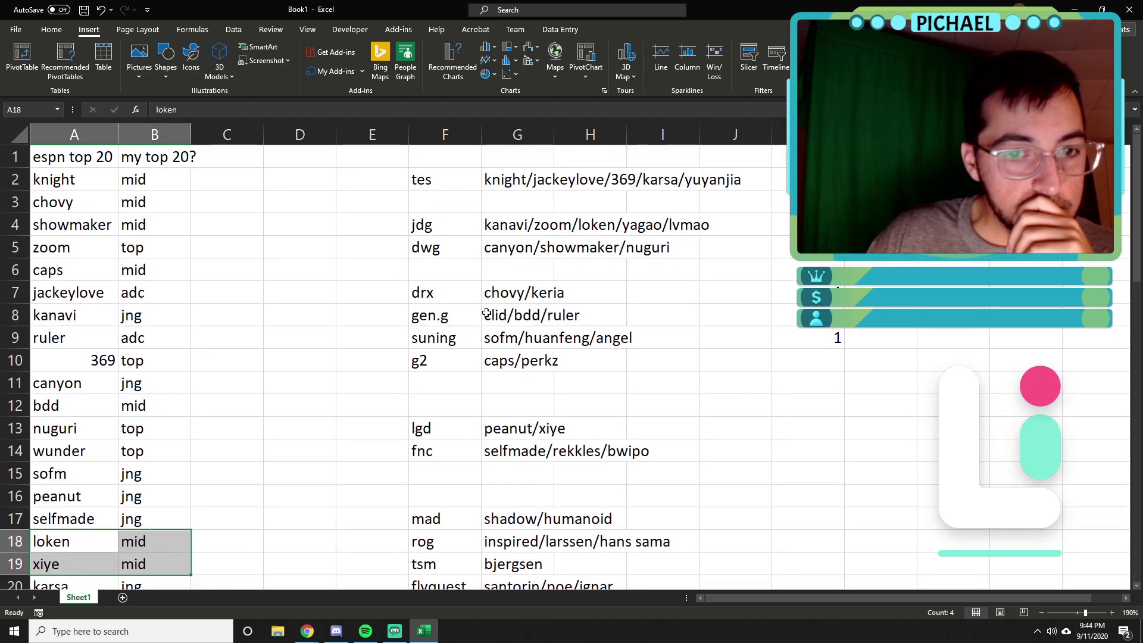
left_click_drag(471, 353, 512, 361)
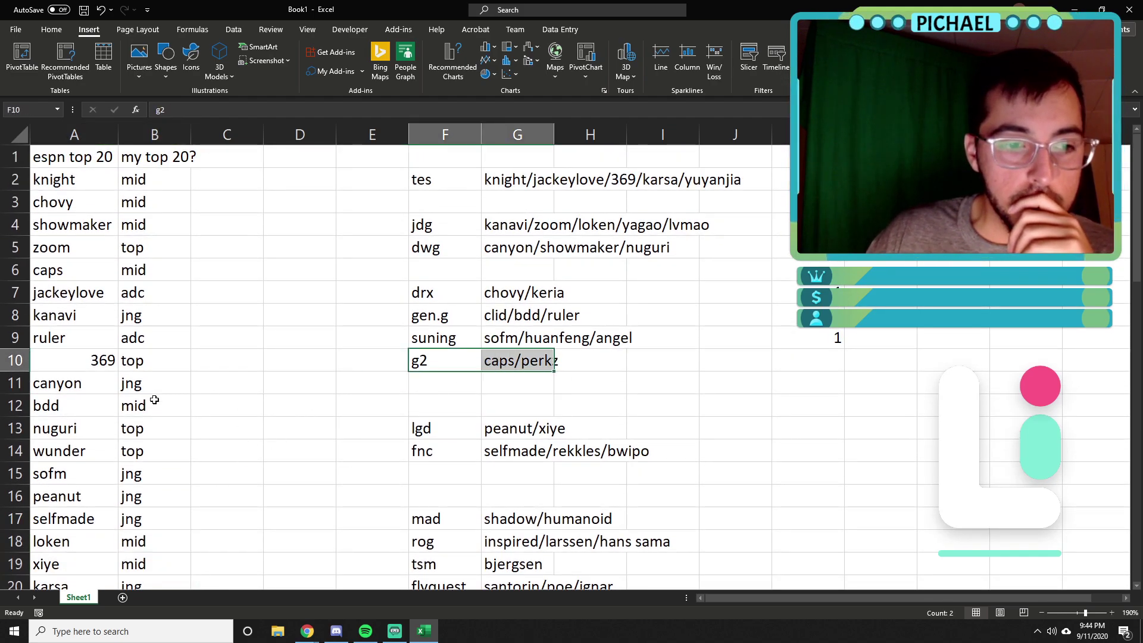
scroll(149, 402, "down", 1)
scroll(576, 306, "up", 1)
left_click(818, 342)
left_click(820, 360)
type("1")
key("Return")
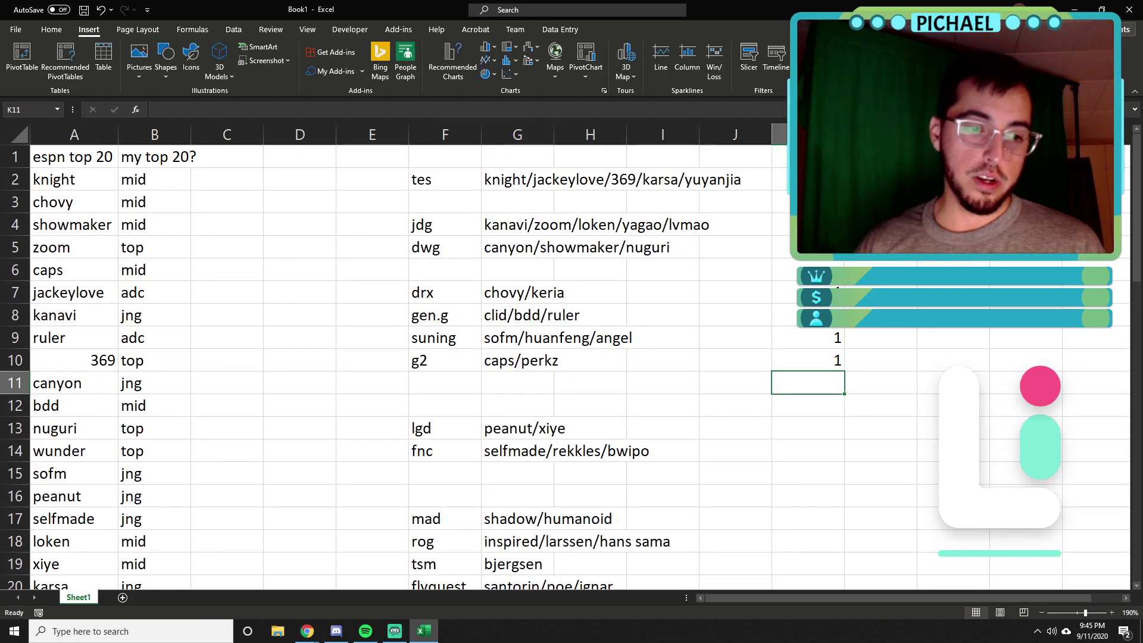
- Enter a player count of 2 for both lgd and fnc in K13 and K14
left_click(793, 430)
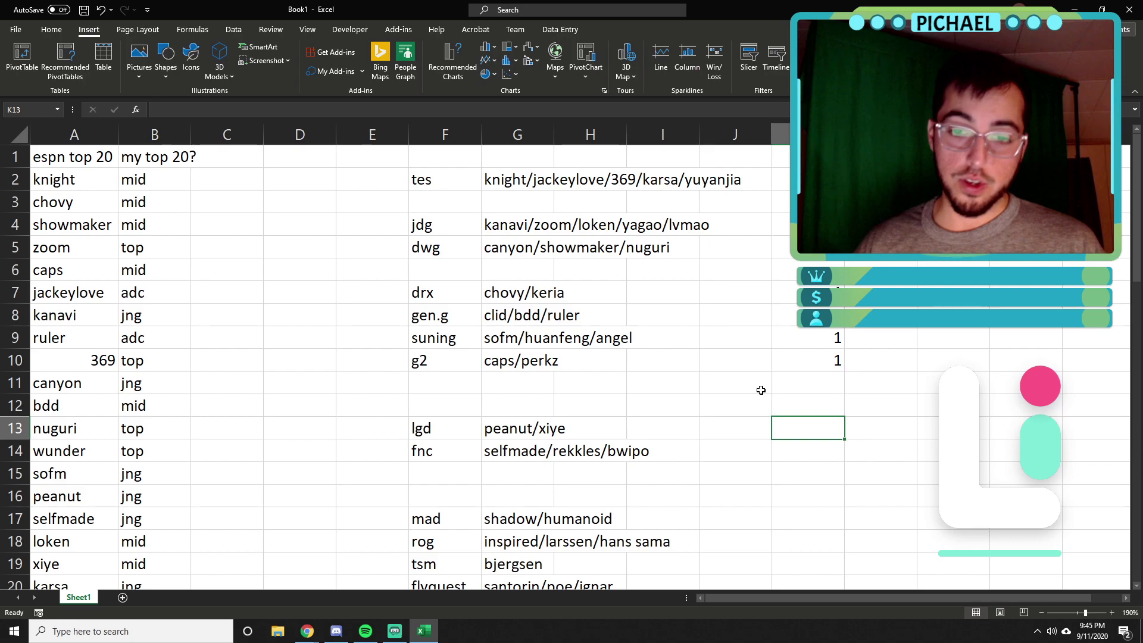
type("2")
key("Return")
type("2")
key("Return")
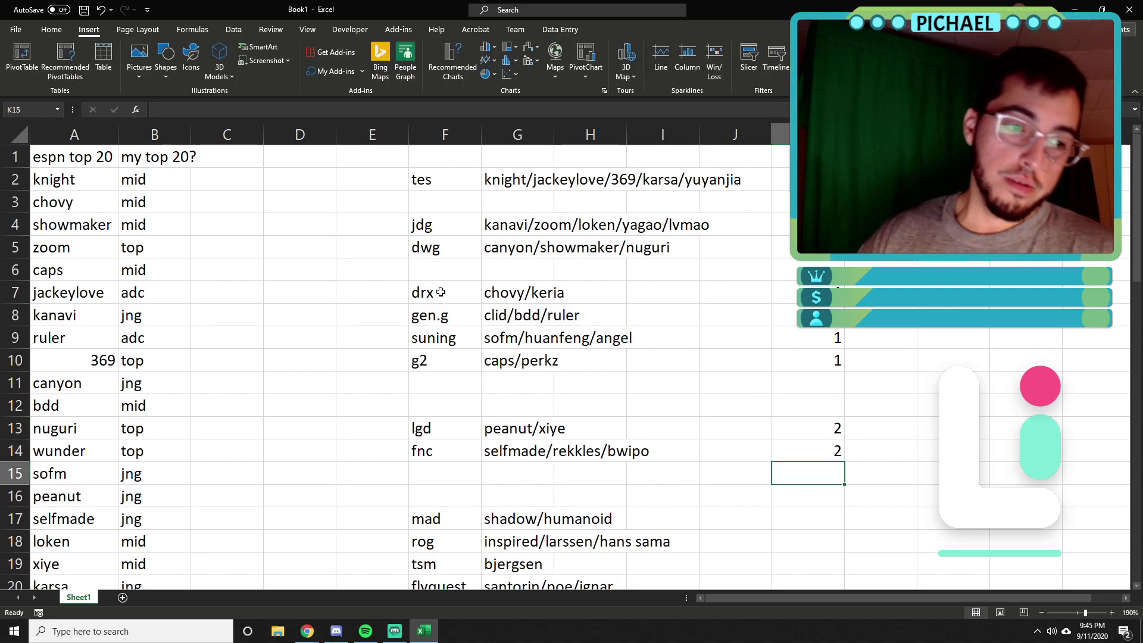
- Review the jng entries selfmade and karsa in the ESPN top 20 list
left_click_drag(101, 519, 131, 518)
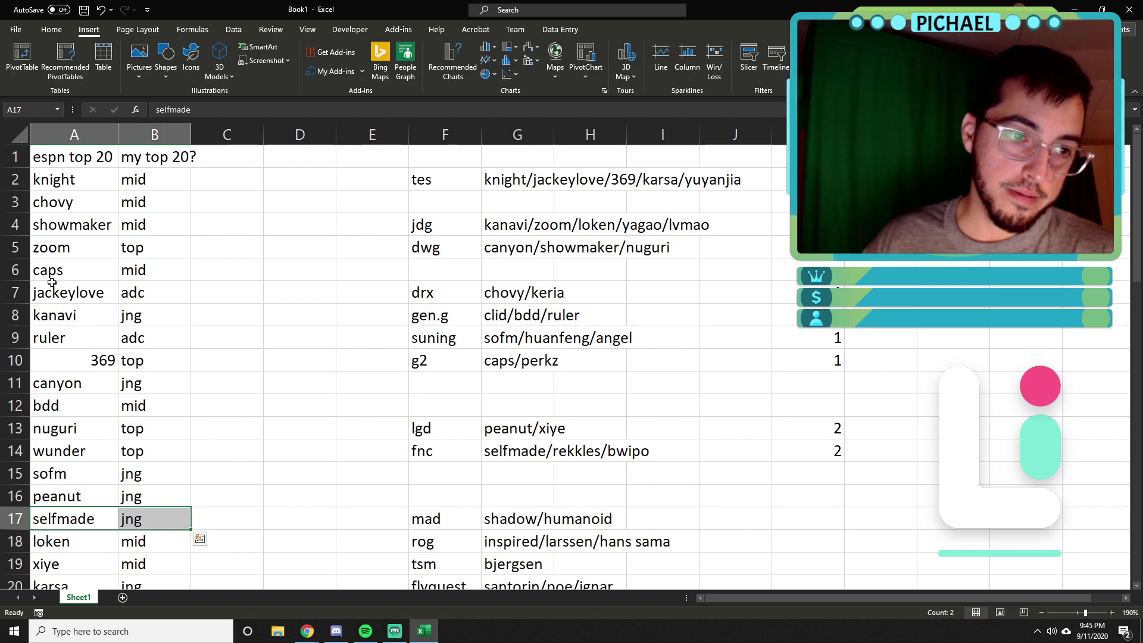
scroll(72, 451, "down", 1)
left_click(65, 450)
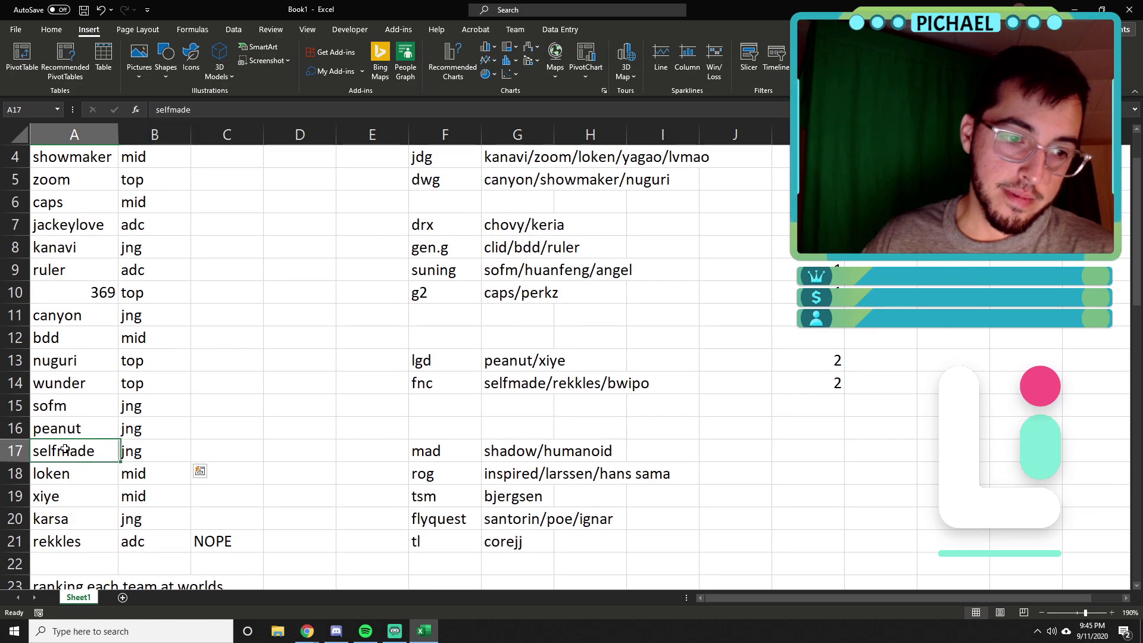
left_click(65, 521)
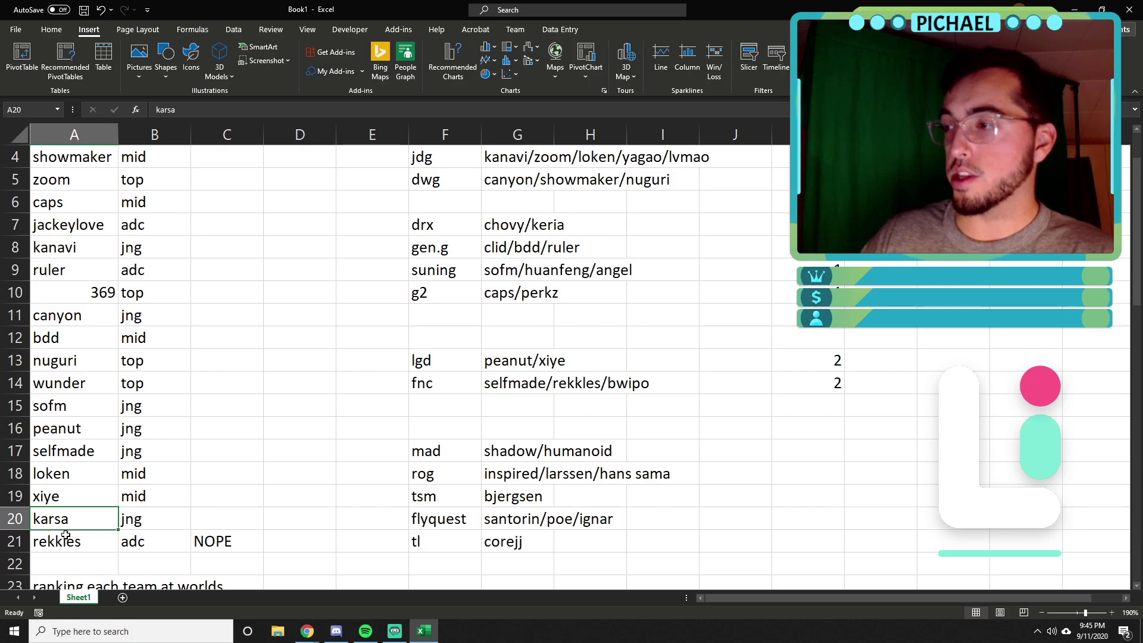
scroll(531, 376, "up", 1)
scroll(539, 369, "down", 1)
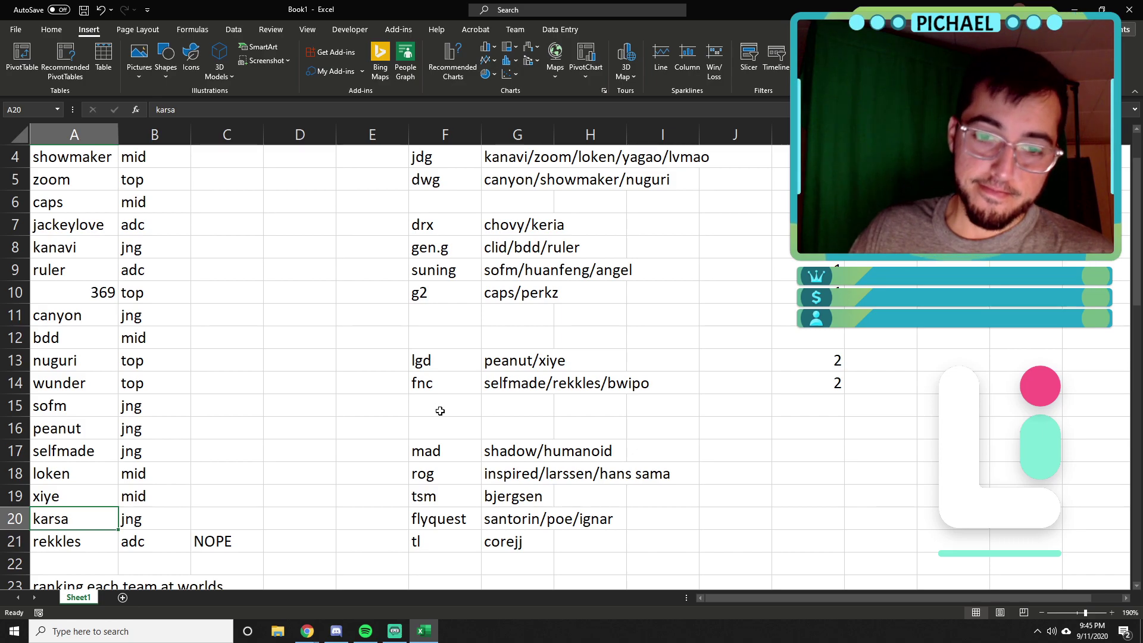
scroll(99, 393, "up", 1)
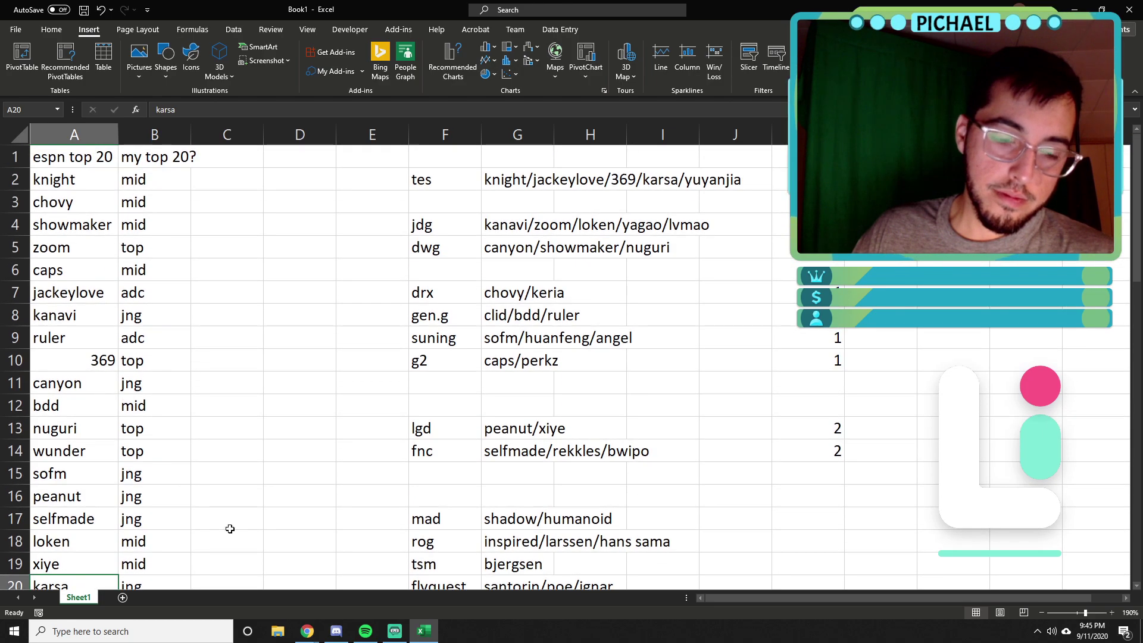
- Review the ranking graphics for places 1 to 20 in the ESPN Esports YouTube video and return to the Excel sheet
mouse_move(307, 636)
left_click(370, 581)
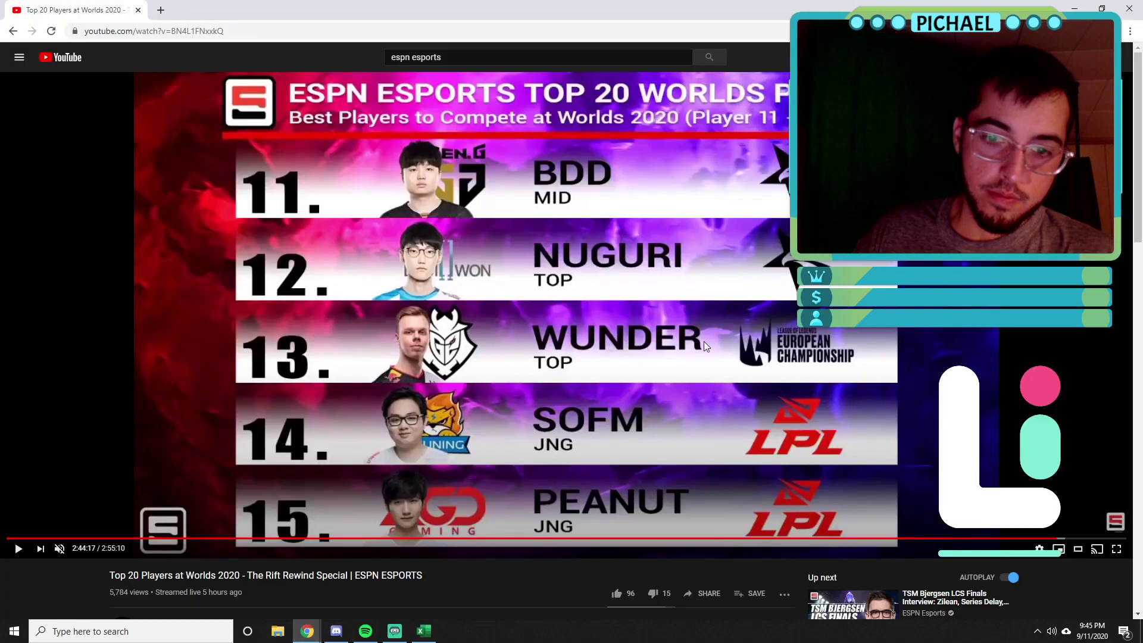
key("Right")
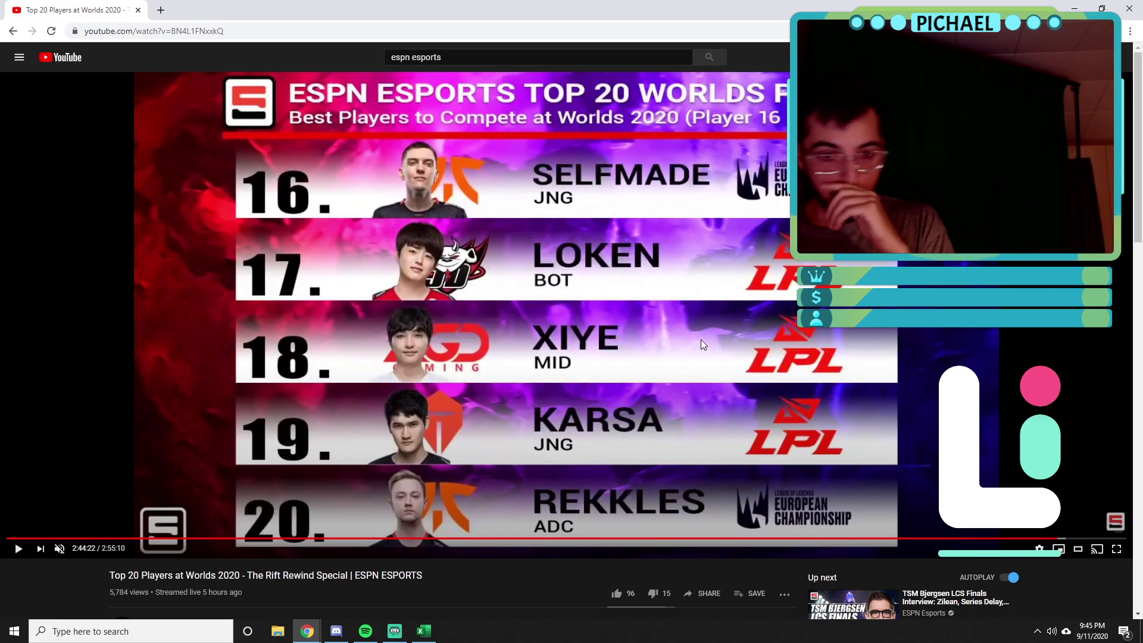
key("Left")
key("Left")
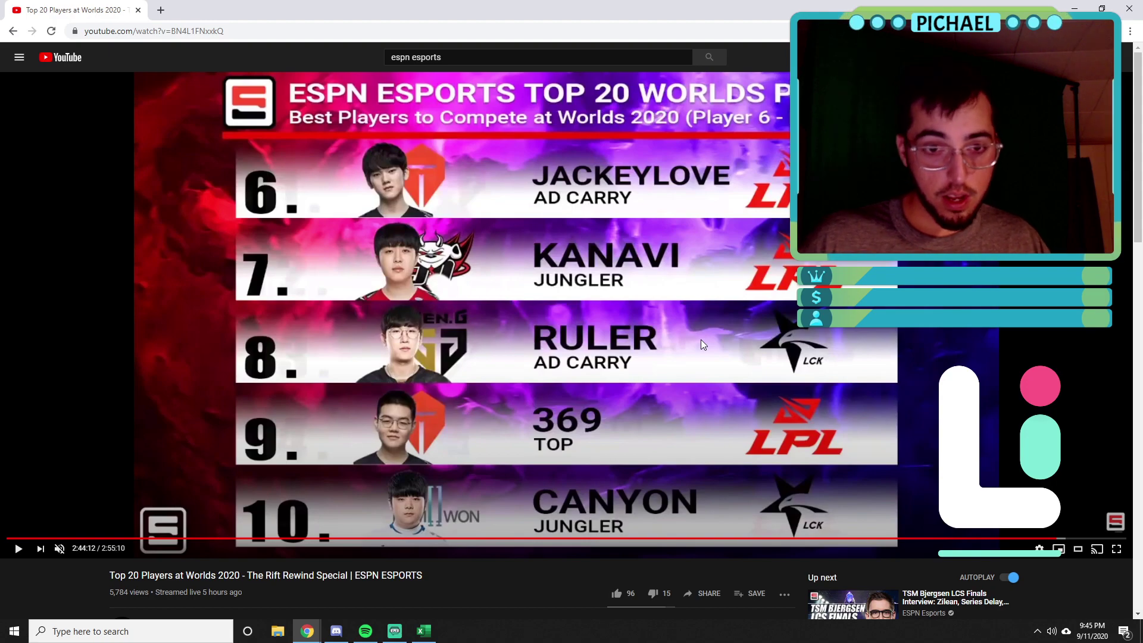
key("Left")
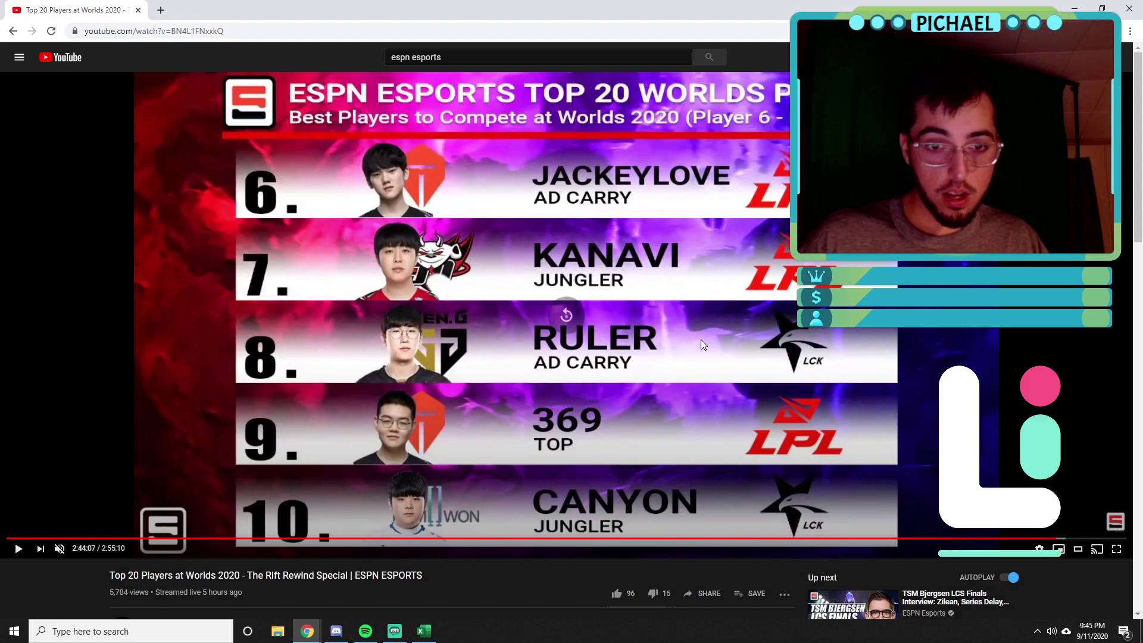
key("Right")
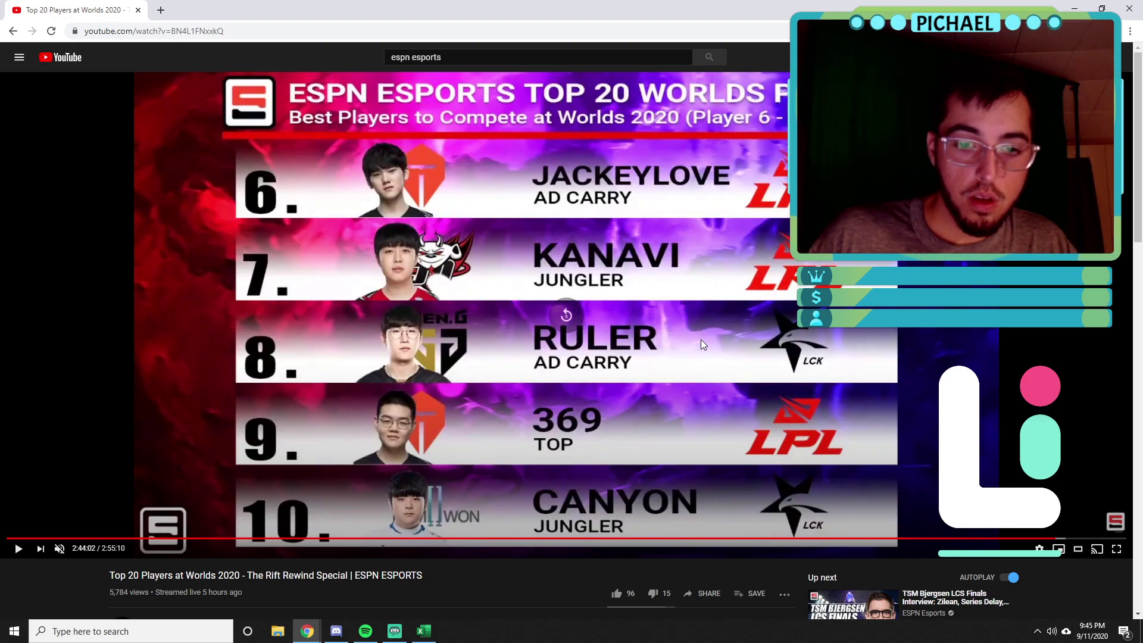
key("Left")
key("Left")
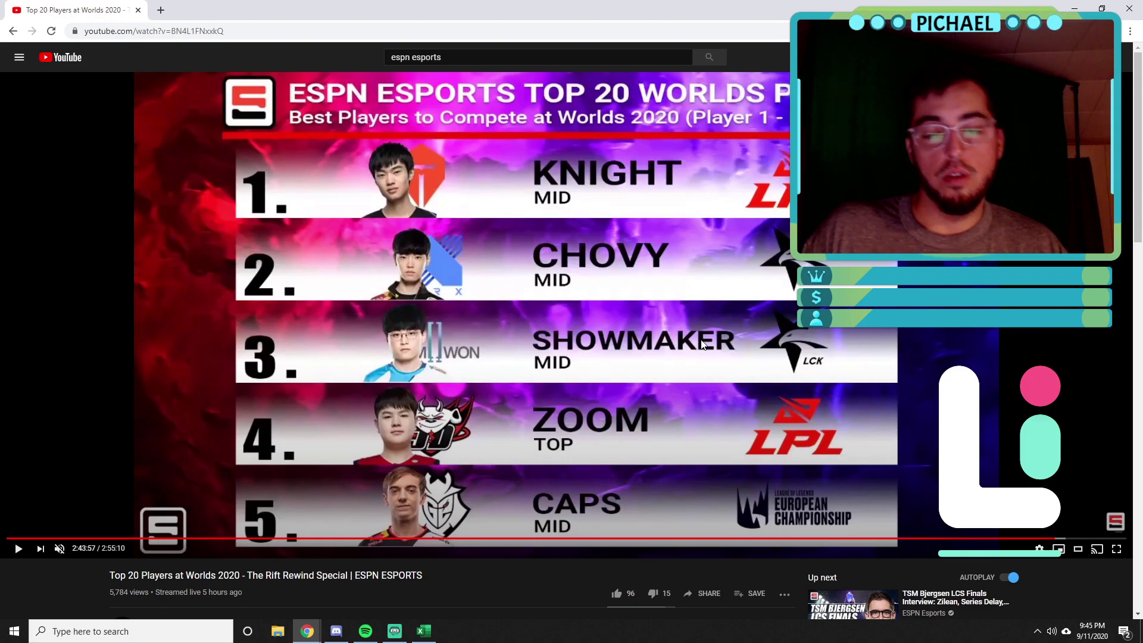
key("Right")
key("Right")
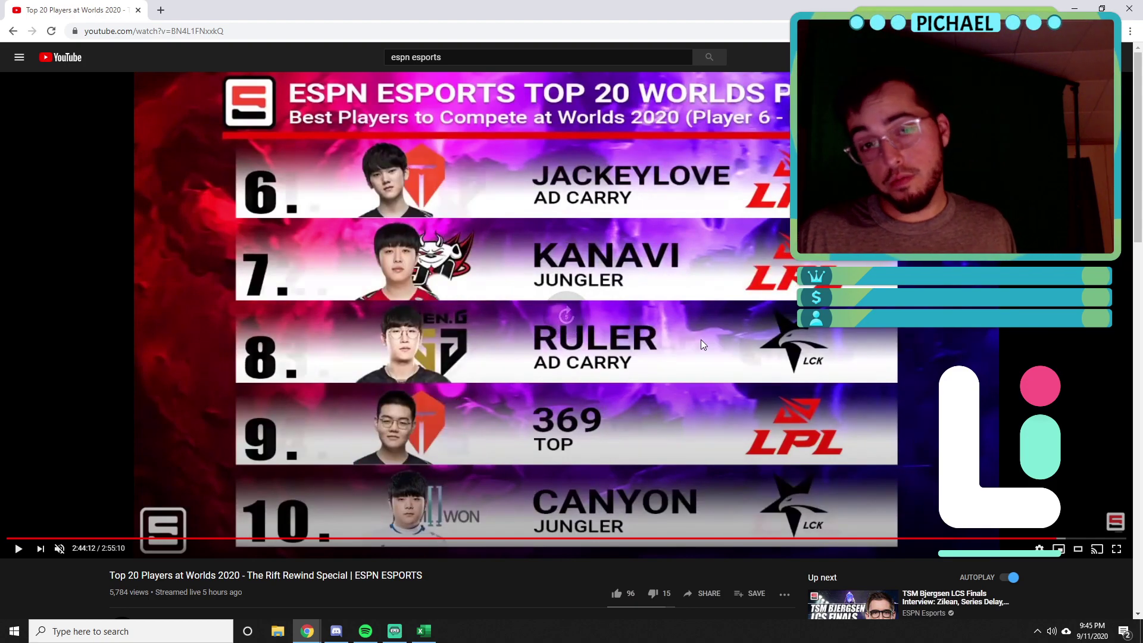
key("Right")
key("Right")
key("Right")
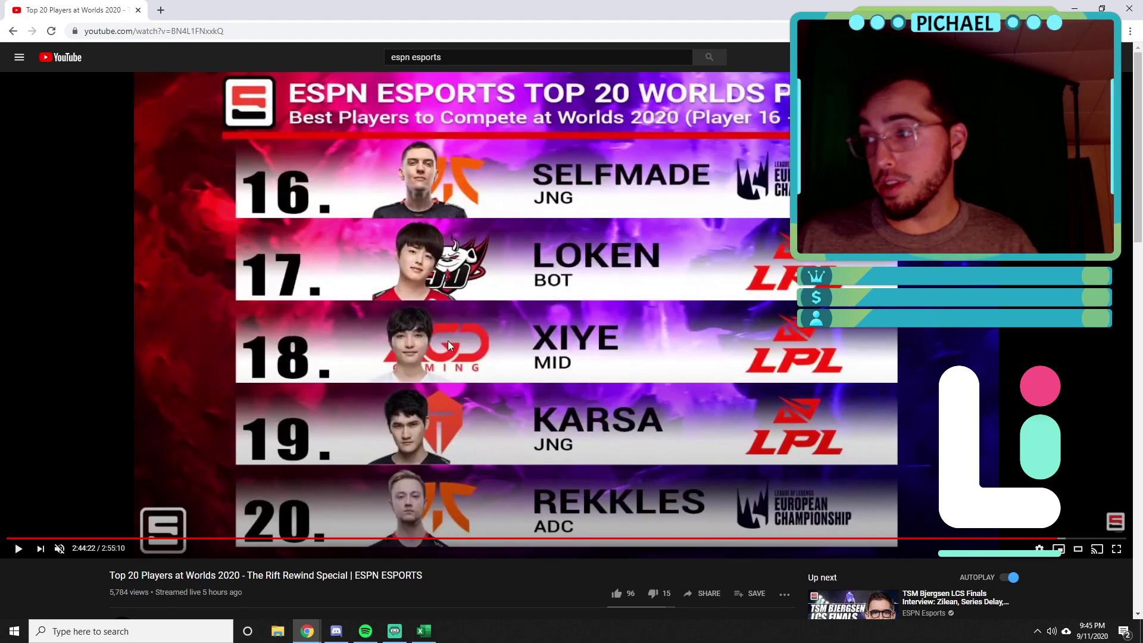
left_click(421, 632)
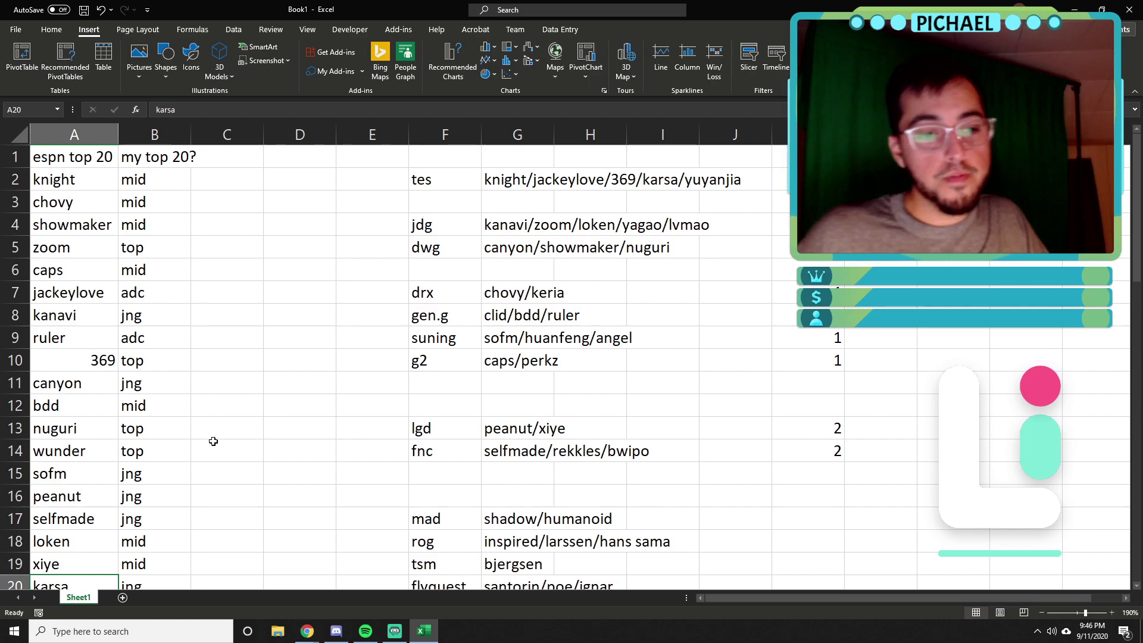
- Total the team player counts from K2 to K14 with a SUM formula in K15
scroll(212, 438, "down", 1)
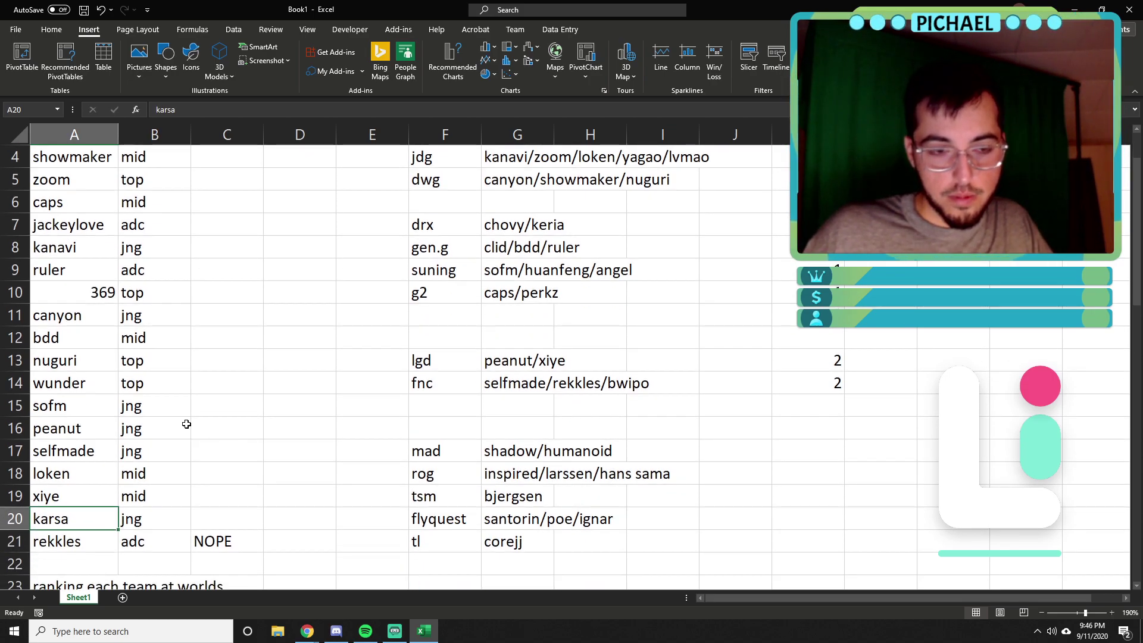
left_click(198, 516)
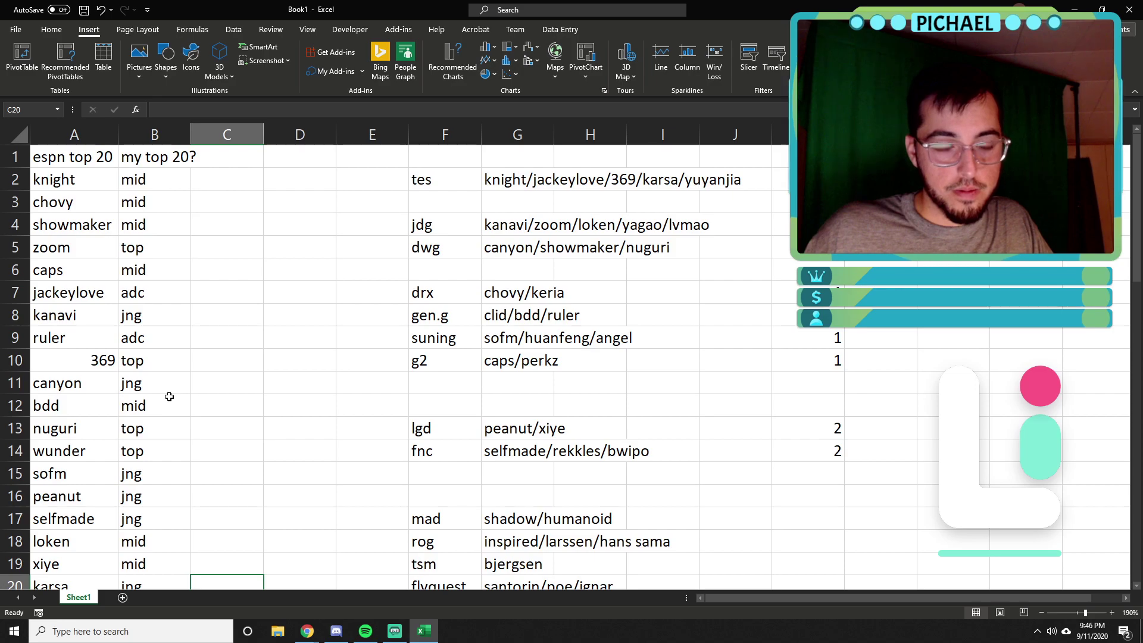
scroll(343, 319, "down", 1, "ctrl")
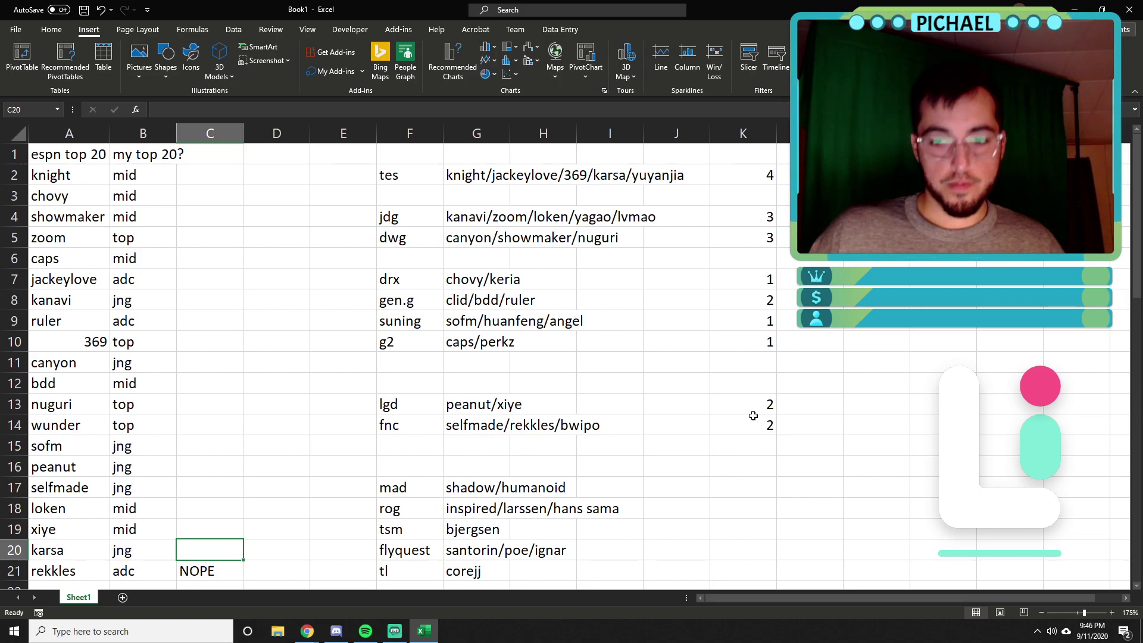
left_click(743, 443)
type("=SUM(")
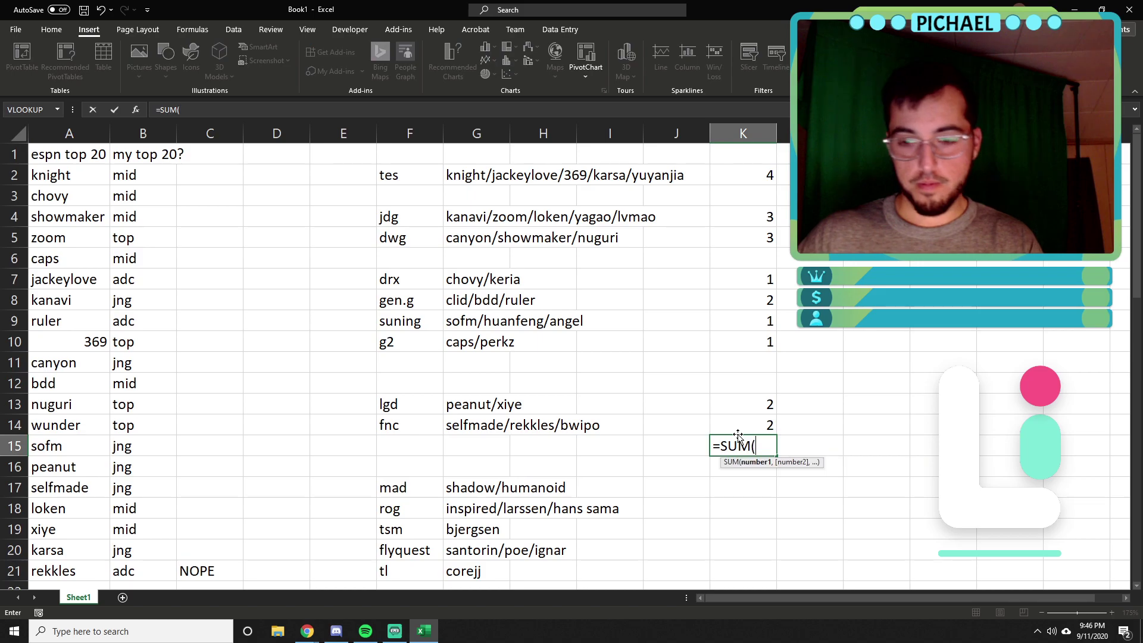
left_click_drag(738, 425, 735, 169)
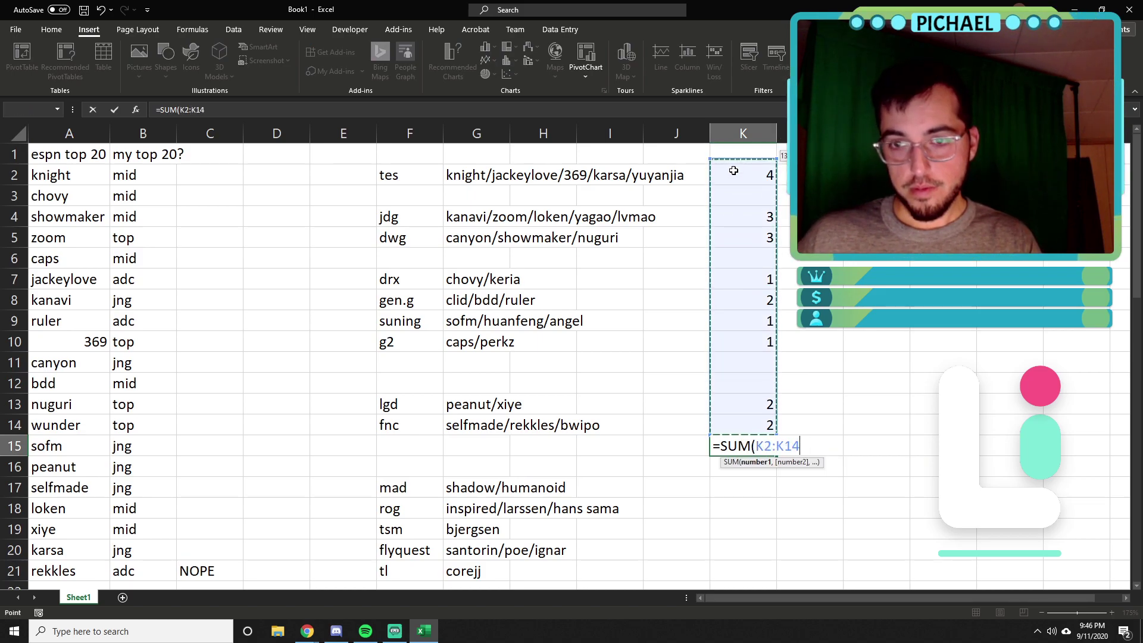
key("Return")
key("Up")
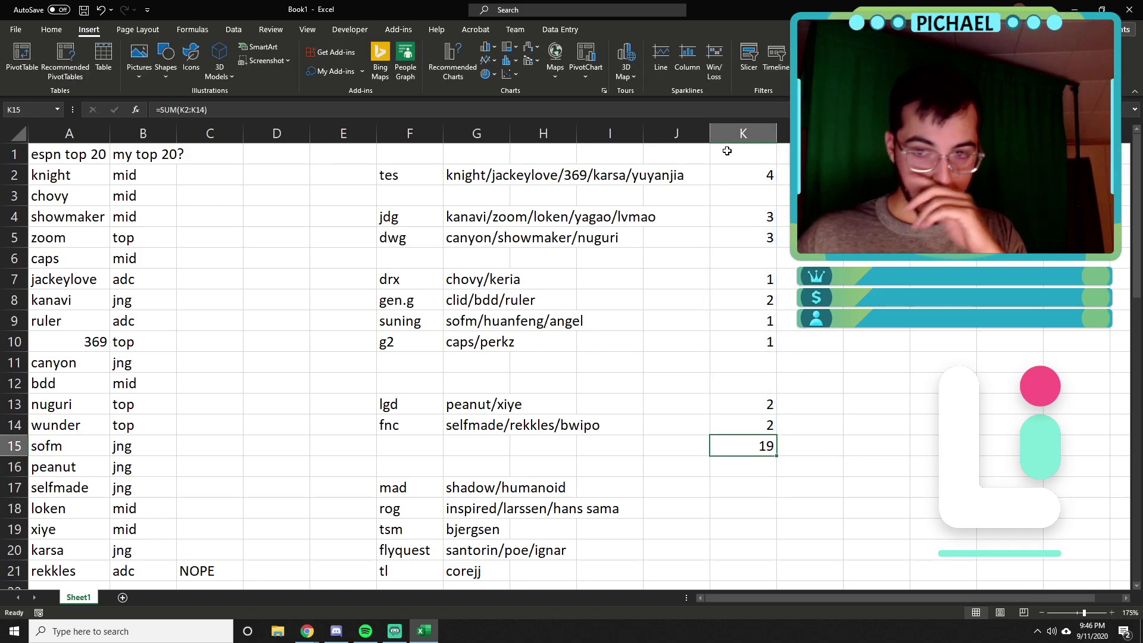
- Add WUNDER to the g2 row in H10 and set the team's player count in K10 to 2
key("Up")
key("Left")
key("Up")
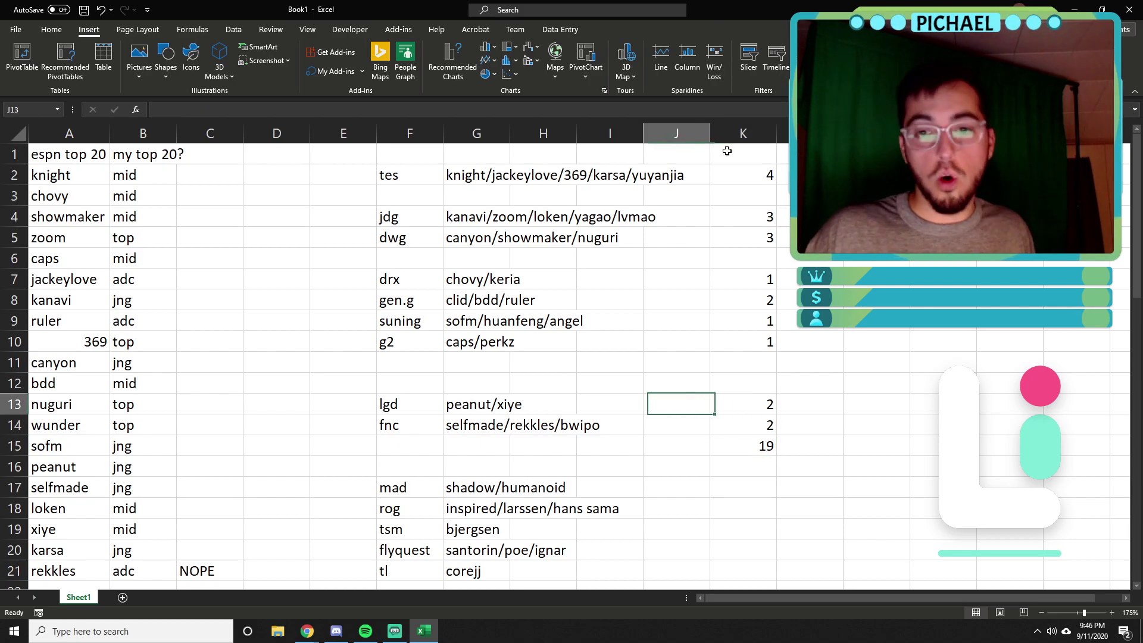
key("Left")
key("Up")
key("Up")
key("Left")
key("Up")
type("WUNDER")
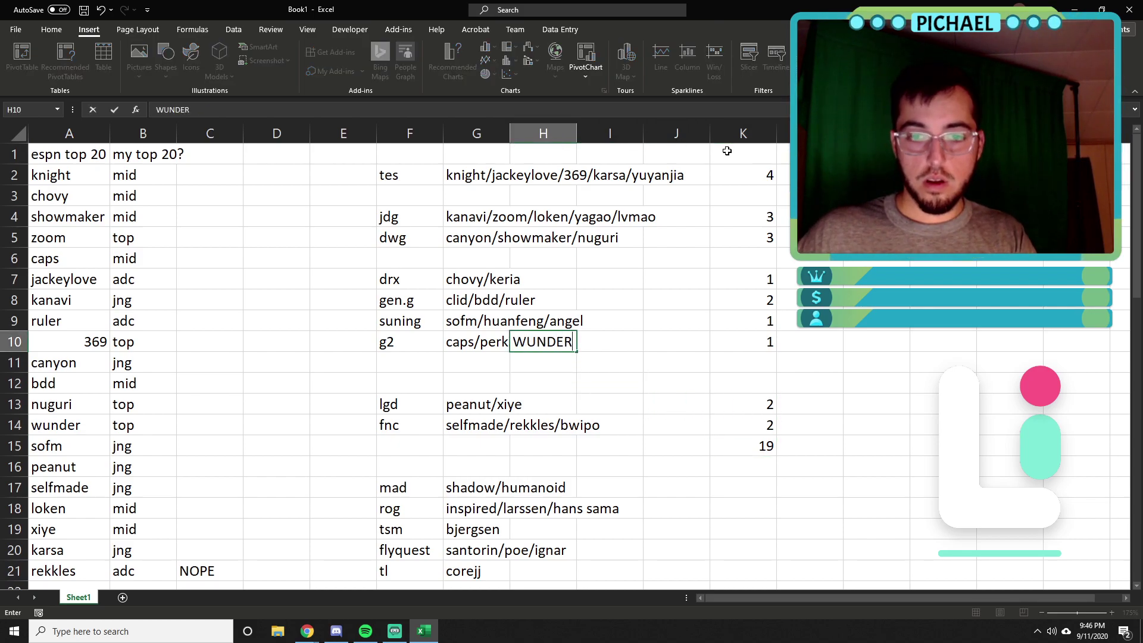
key("Right")
key("Right")
key("Right")
type("2")
key("Return")
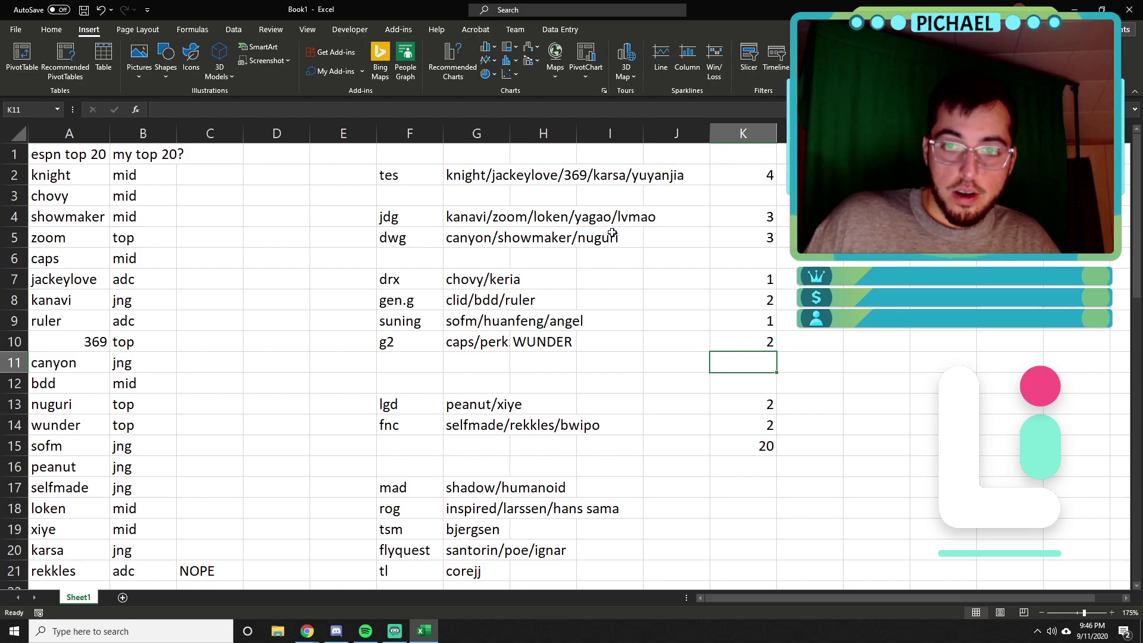
left_click_drag(412, 279, 744, 279)
left_click(621, 280)
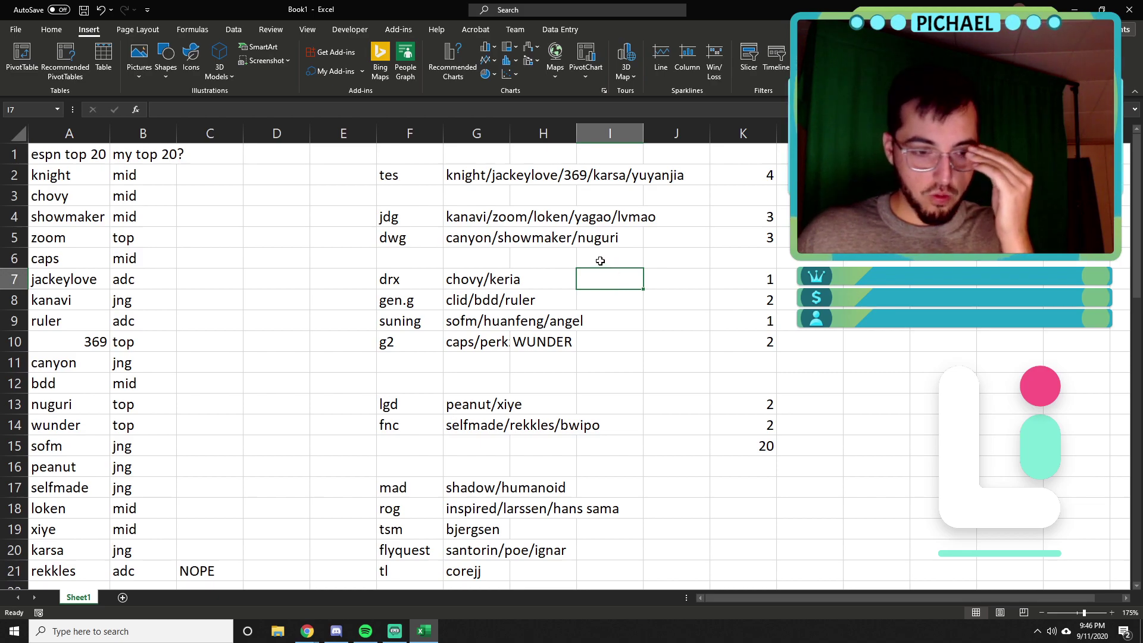
left_click(57, 572)
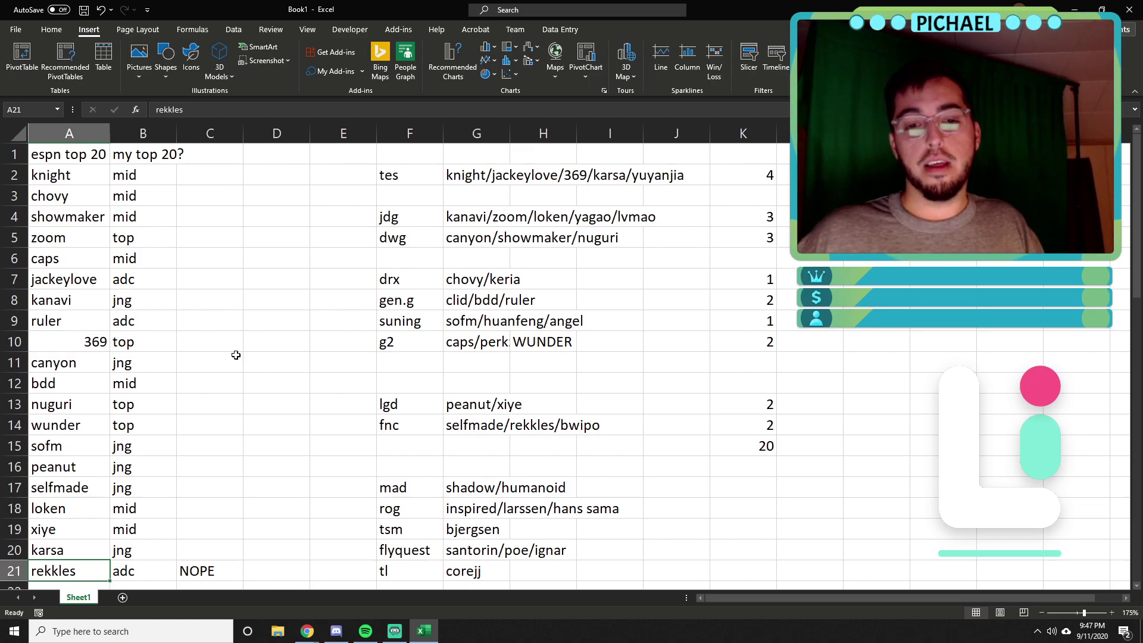
left_click_drag(105, 262, 128, 279)
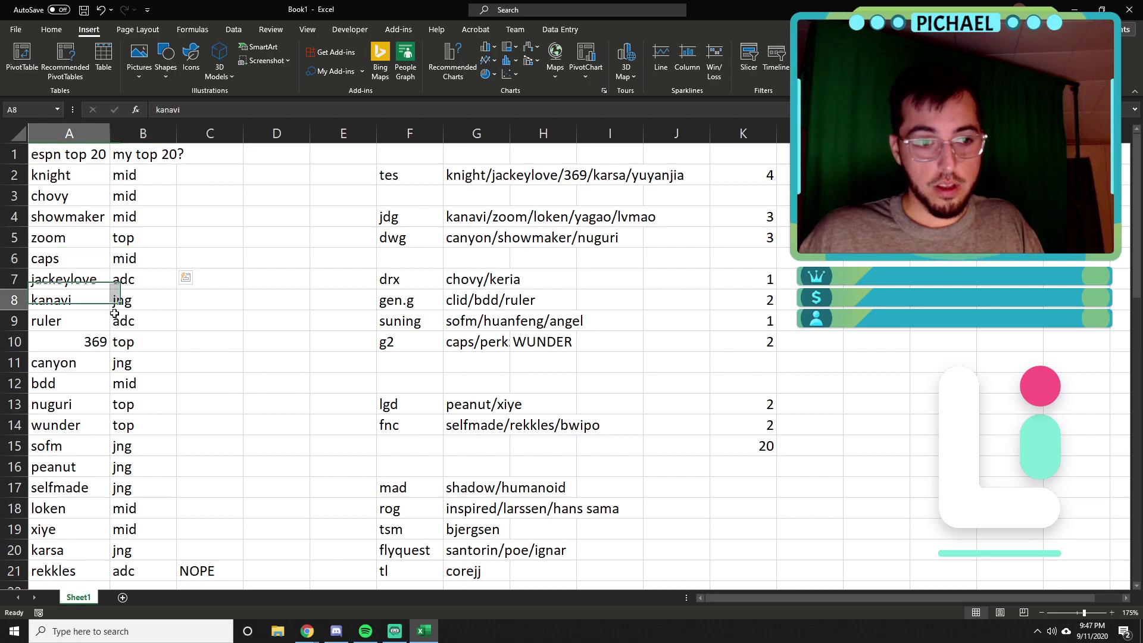
left_click_drag(59, 301, 128, 300)
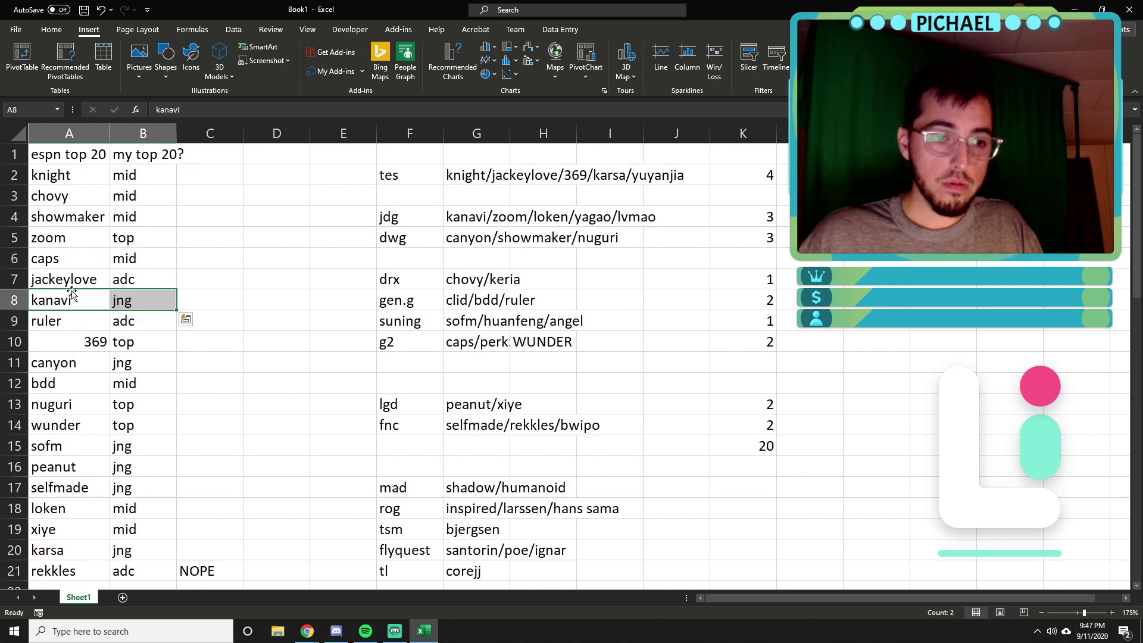
- Start the personal player ranking in column D with knight, showmaker and kanavi in D2 to D4
left_click(214, 179)
left_click(259, 179)
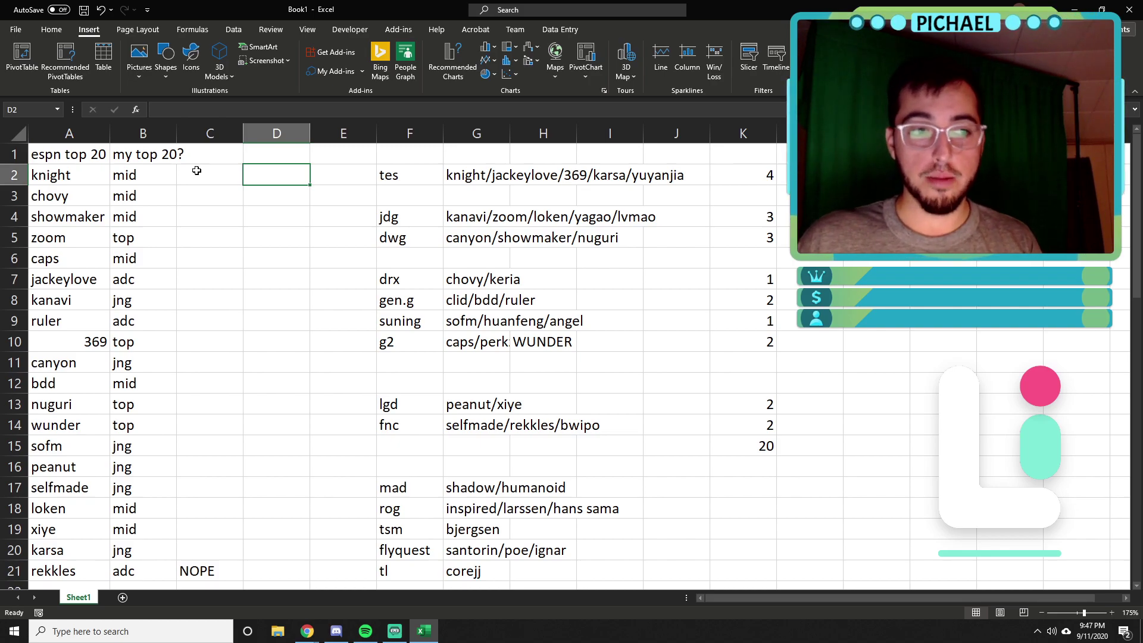
type("knight")
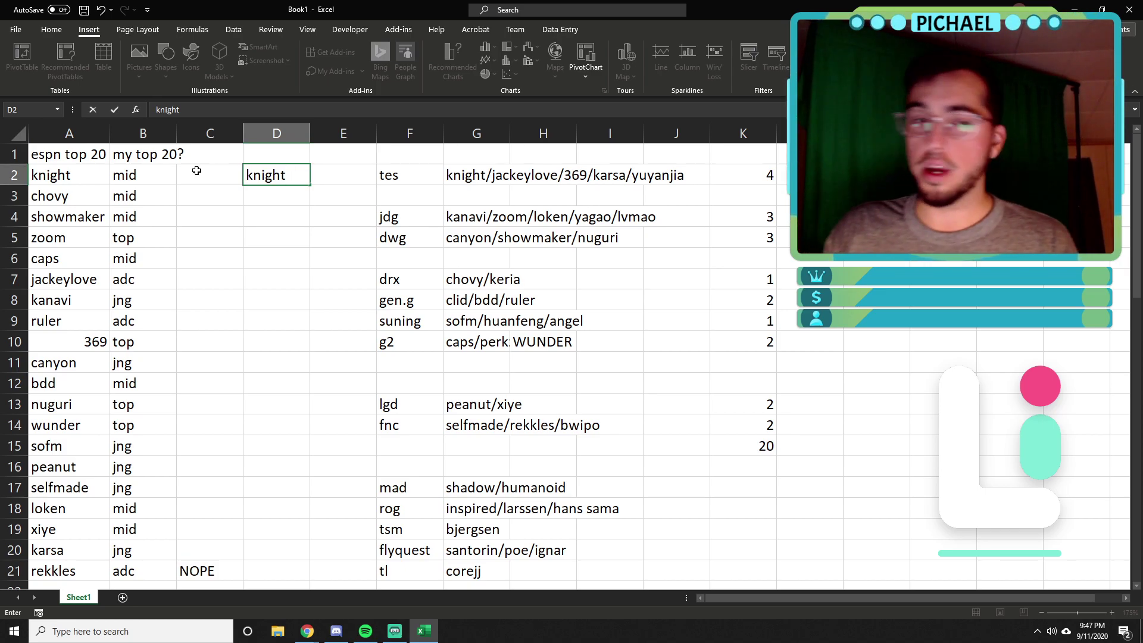
key("Return")
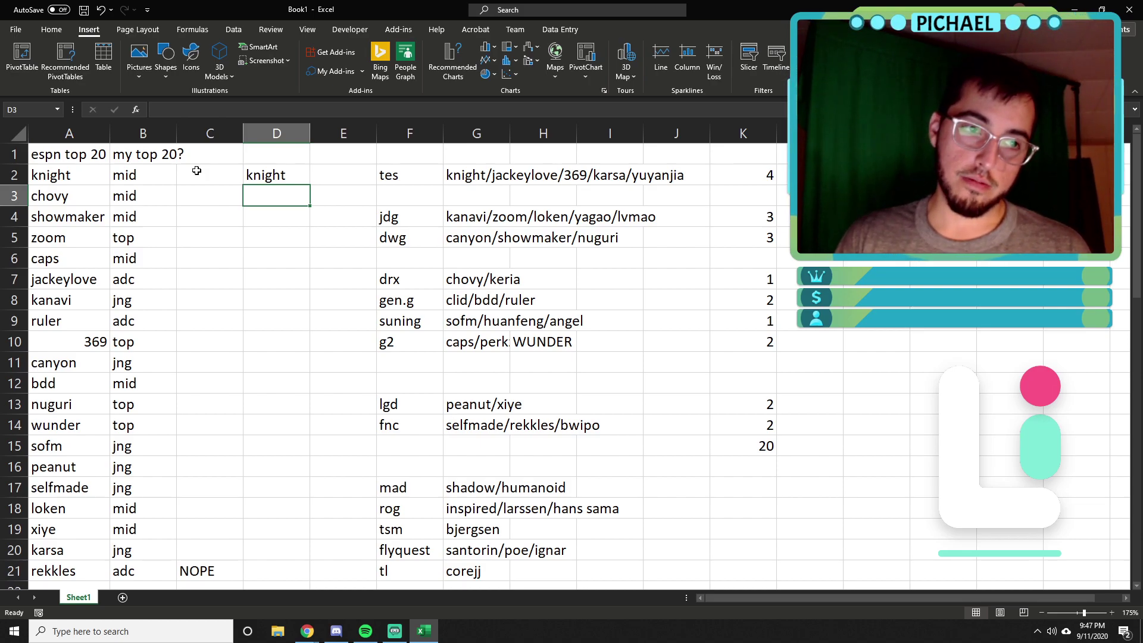
type("showmaker")
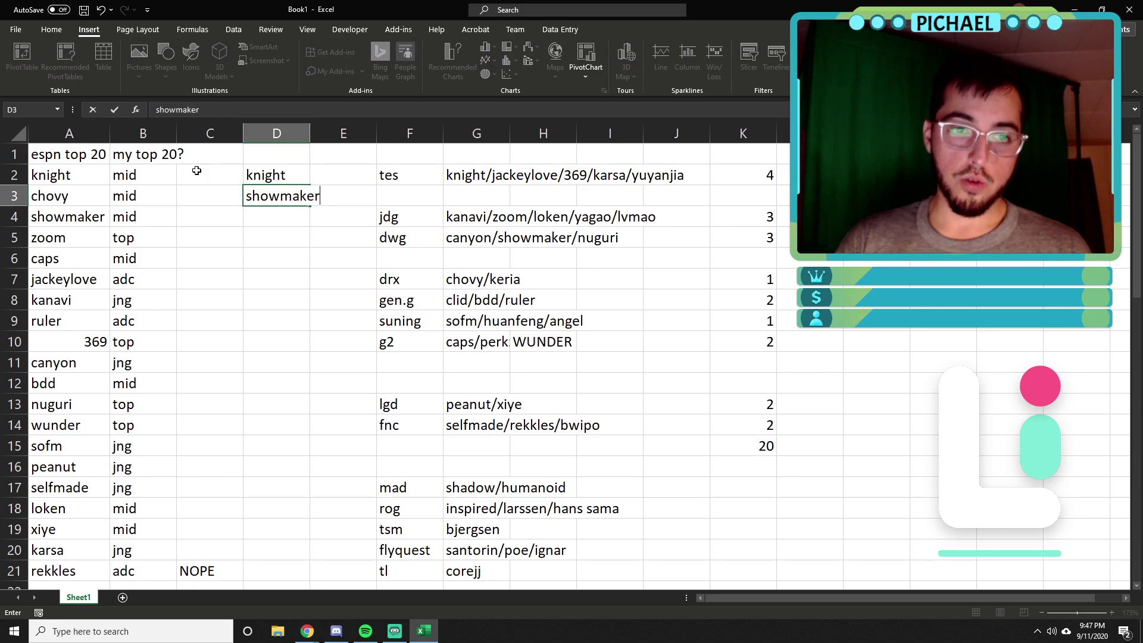
key("Return")
type("kanavi")
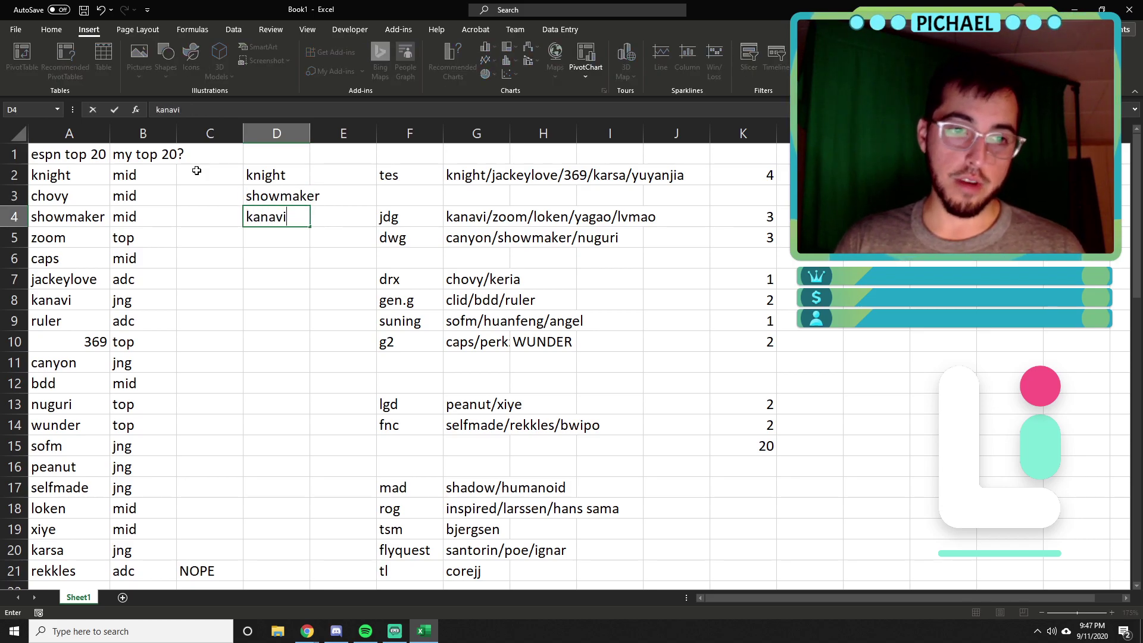
key("Return")
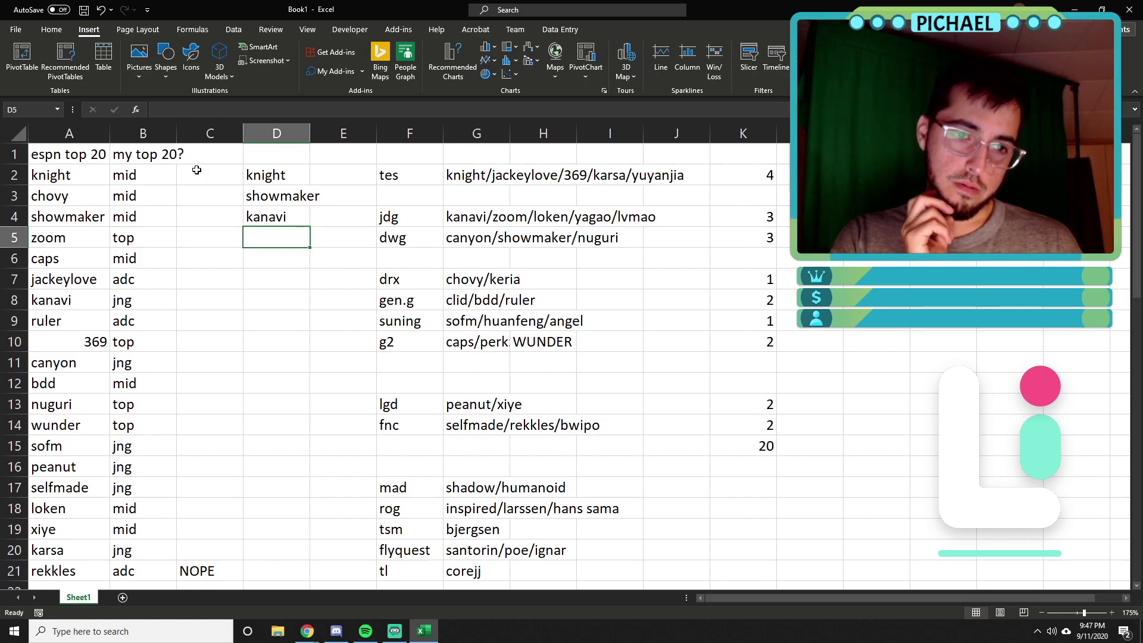
type("zoo")
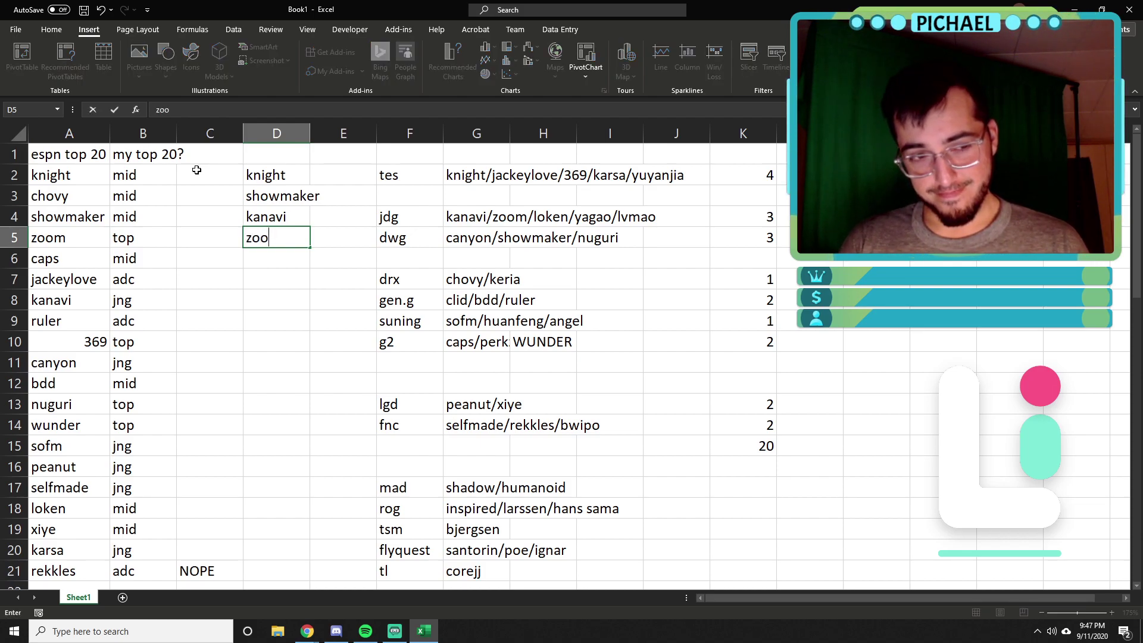
type("m")
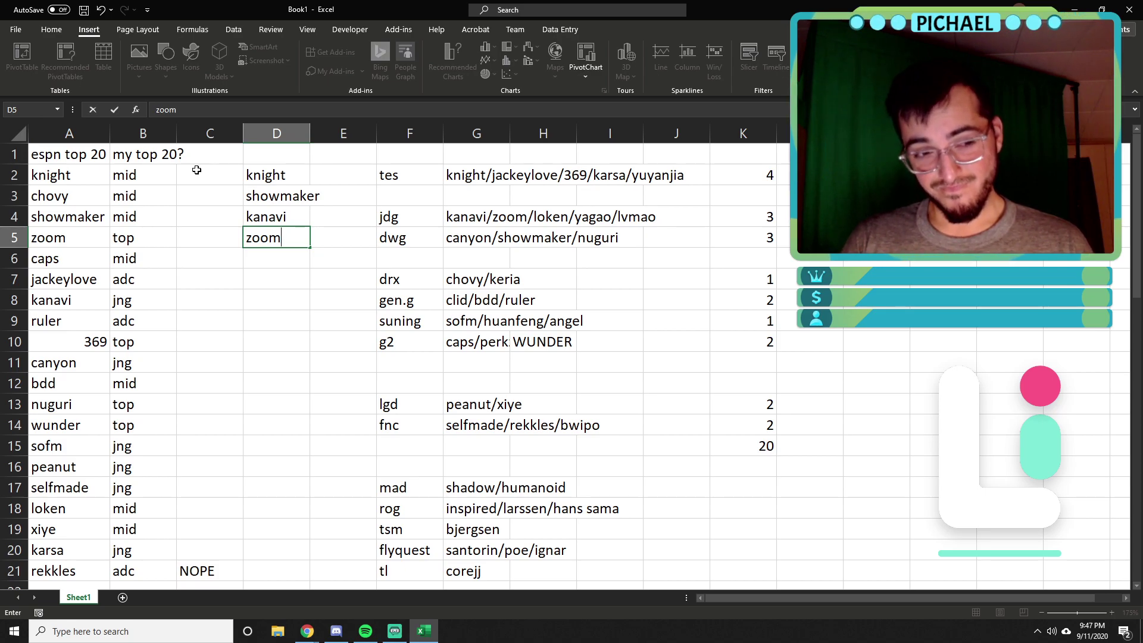
key("Return")
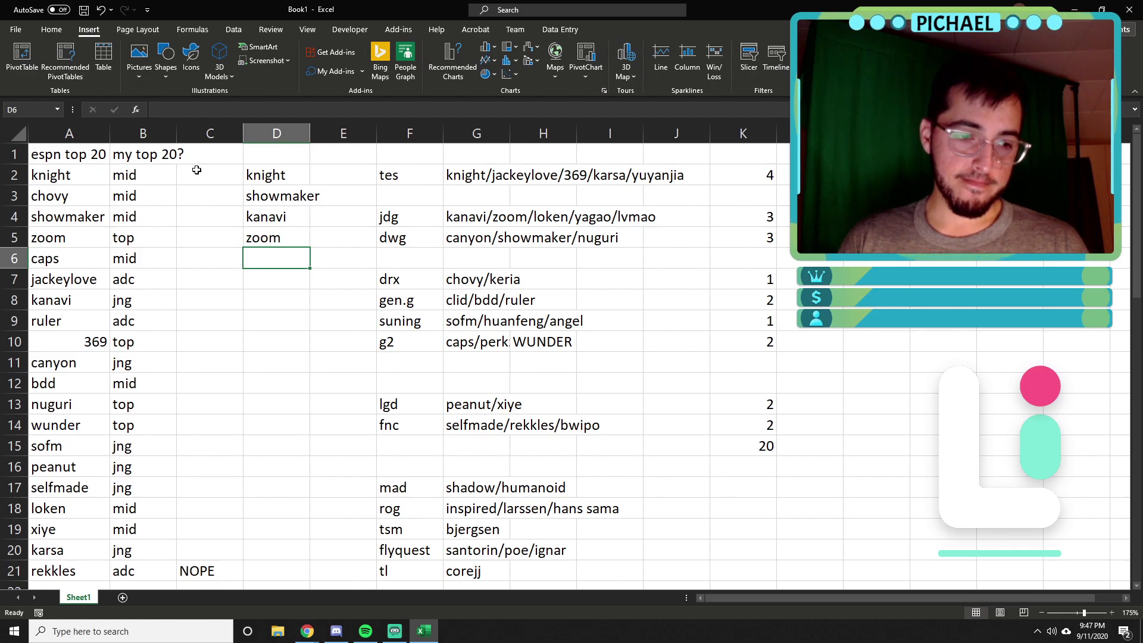
type("ruler")
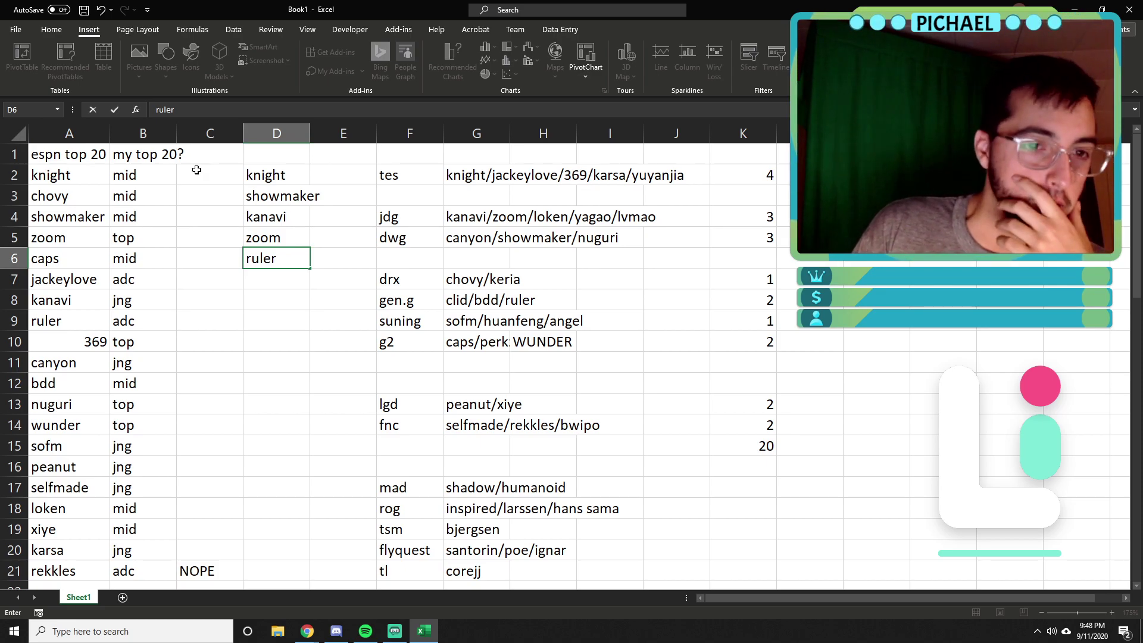
key("Return")
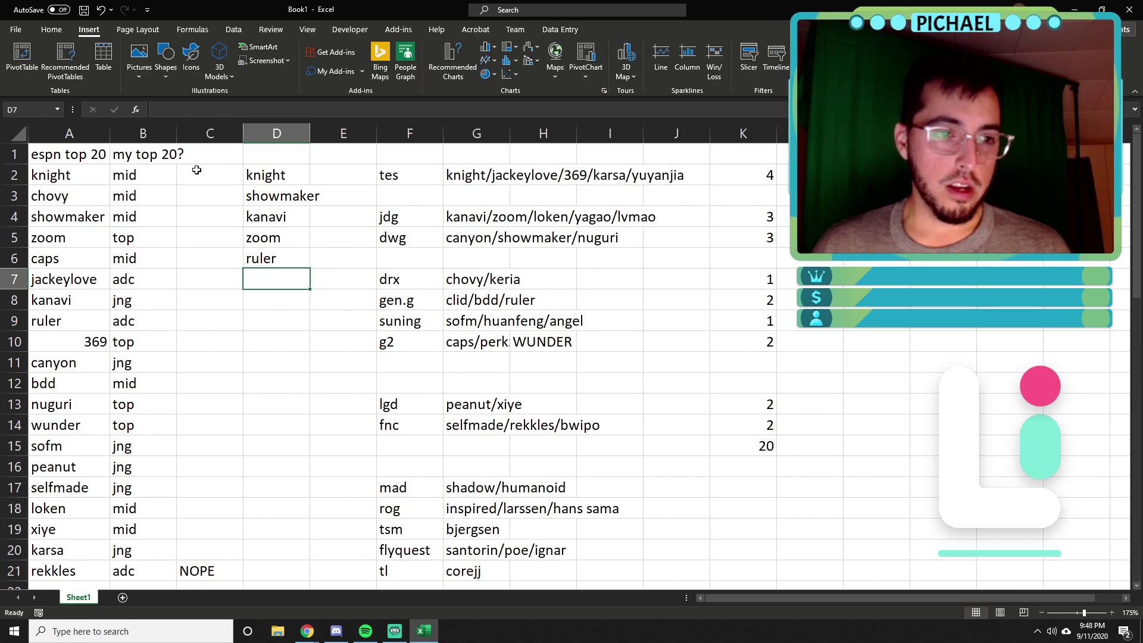
key("Up")
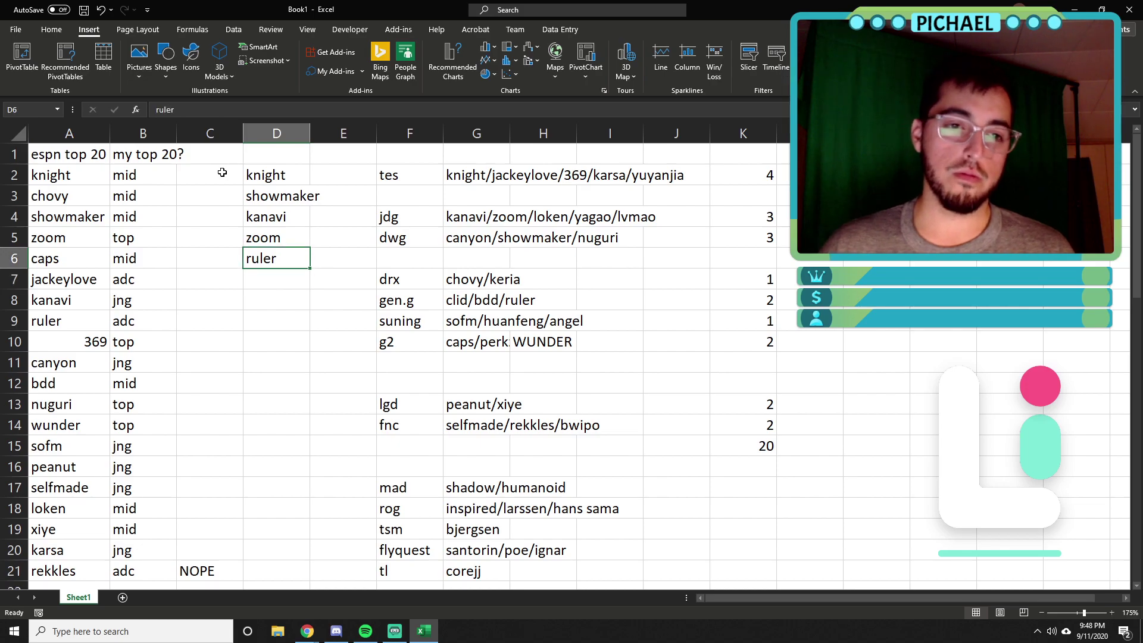
key("Up")
key("Delete")
key("Down")
key("Delete")
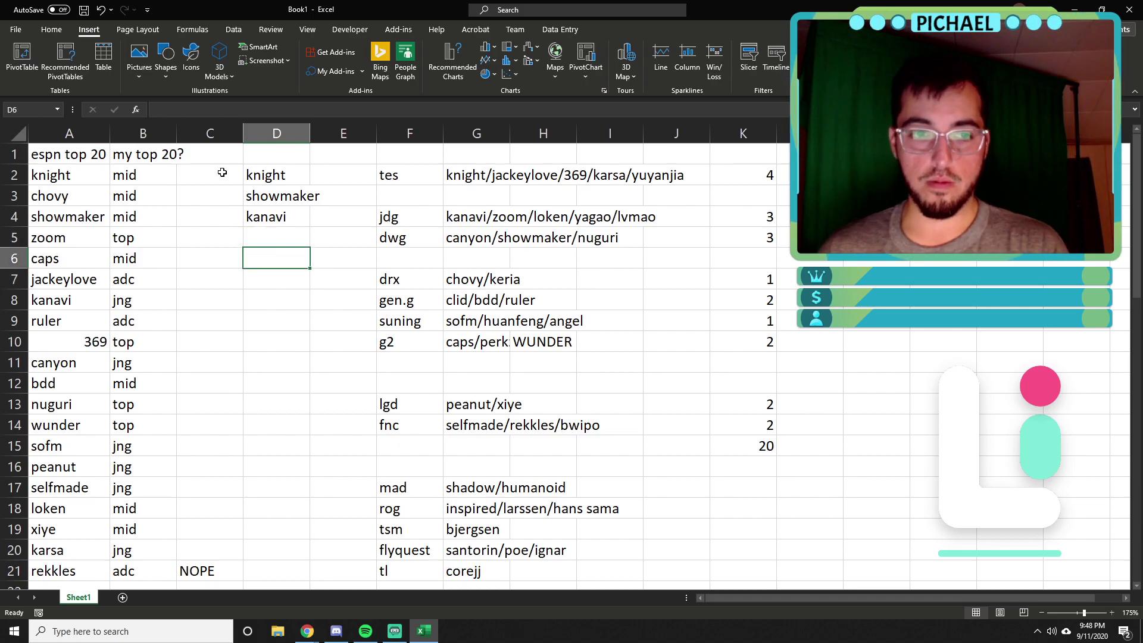
- Enter chovy as the fourth player of the personal ranking in D5
key("Up")
type("chovty")
key("BackSpace")
key("BackSpace")
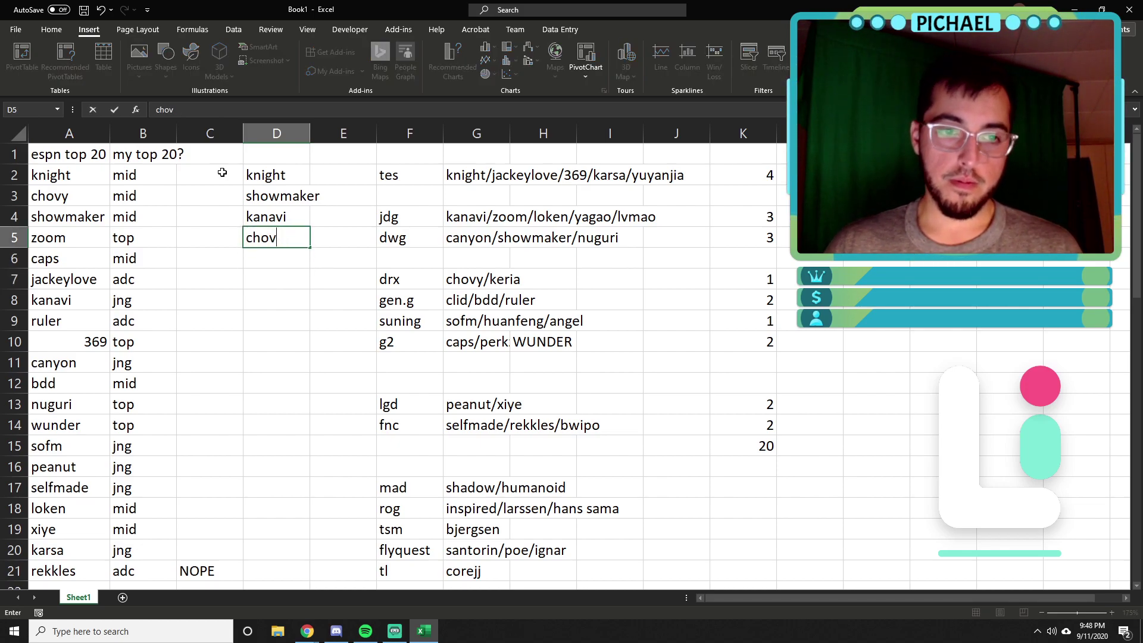
key("Return")
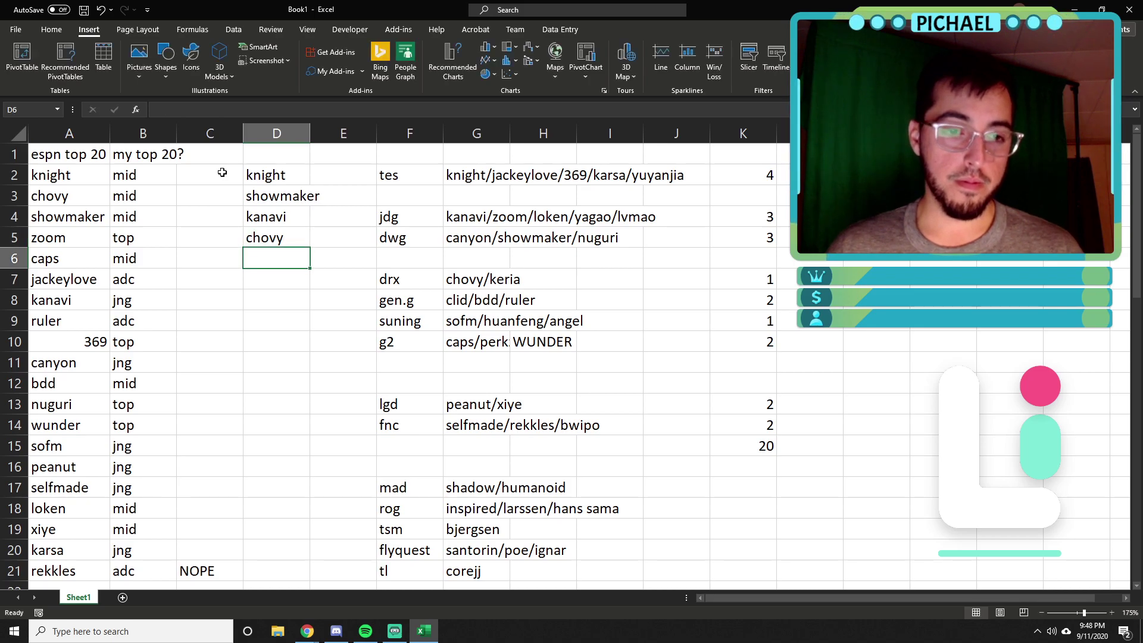
type("bdd")
key("Return")
type("ruler")
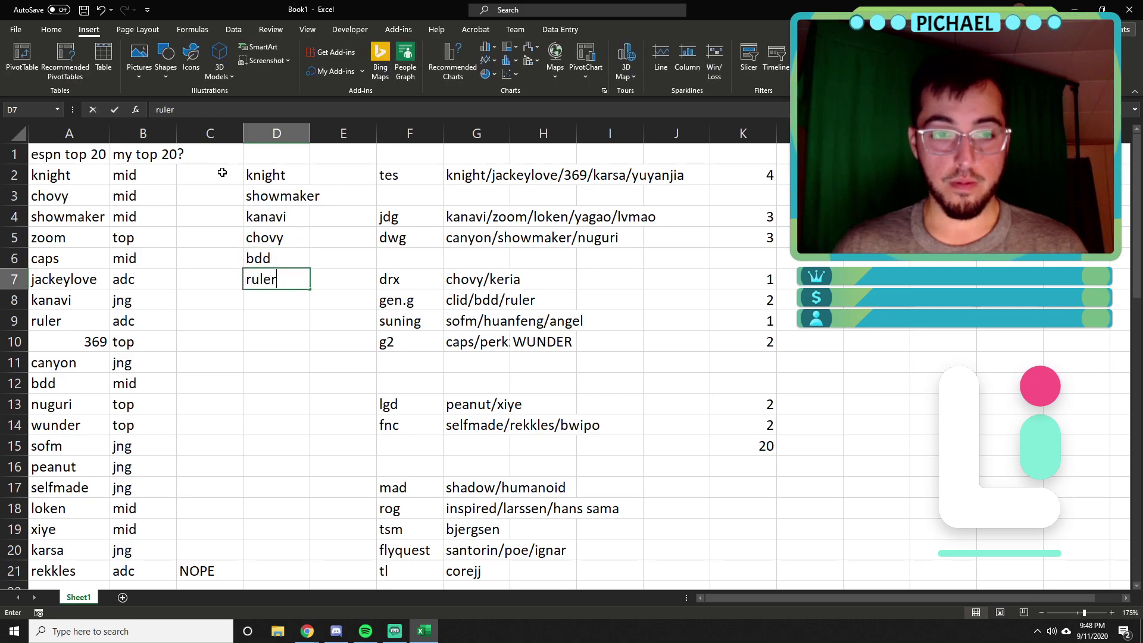
key("Up")
key("Delete")
key("Down")
key("Delete")
key("Up")
- Continue the personal ranking with ruler, bdd, zoom and caps in D6 to D9
type("ruler")
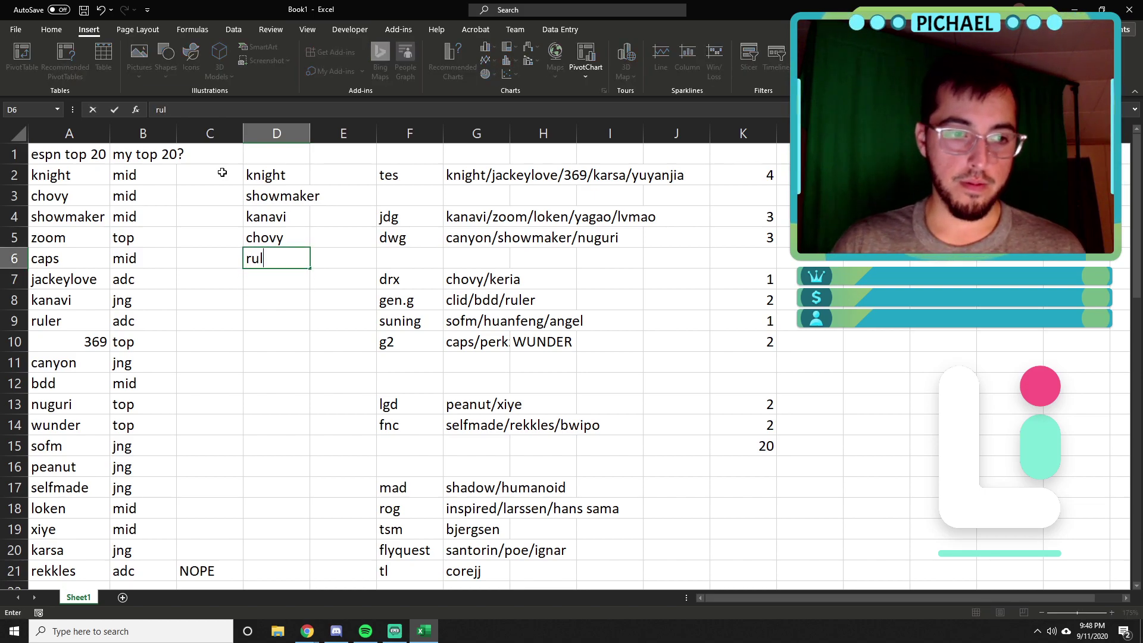
key("Return")
type("bdd")
key("Return")
type("zoom")
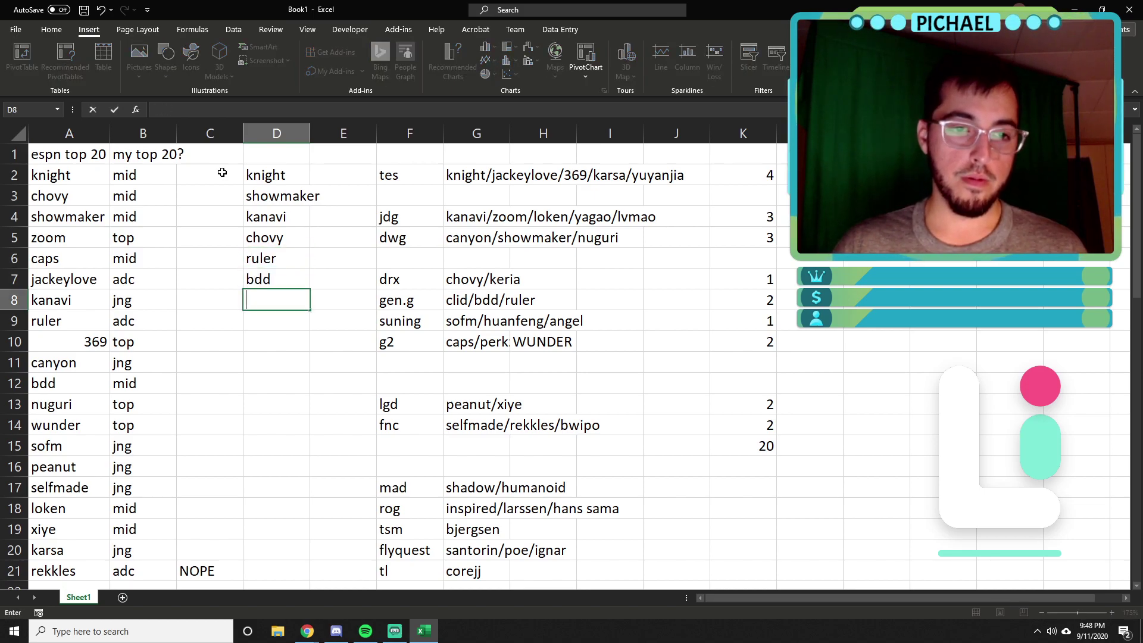
key("Return")
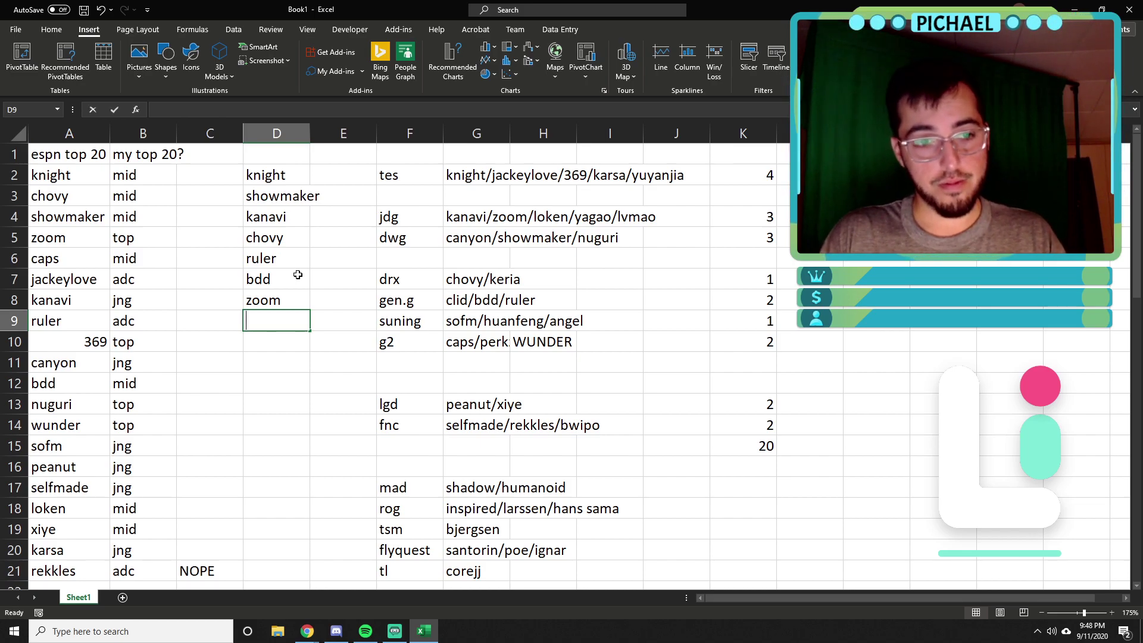
type("caps")
key("Return")
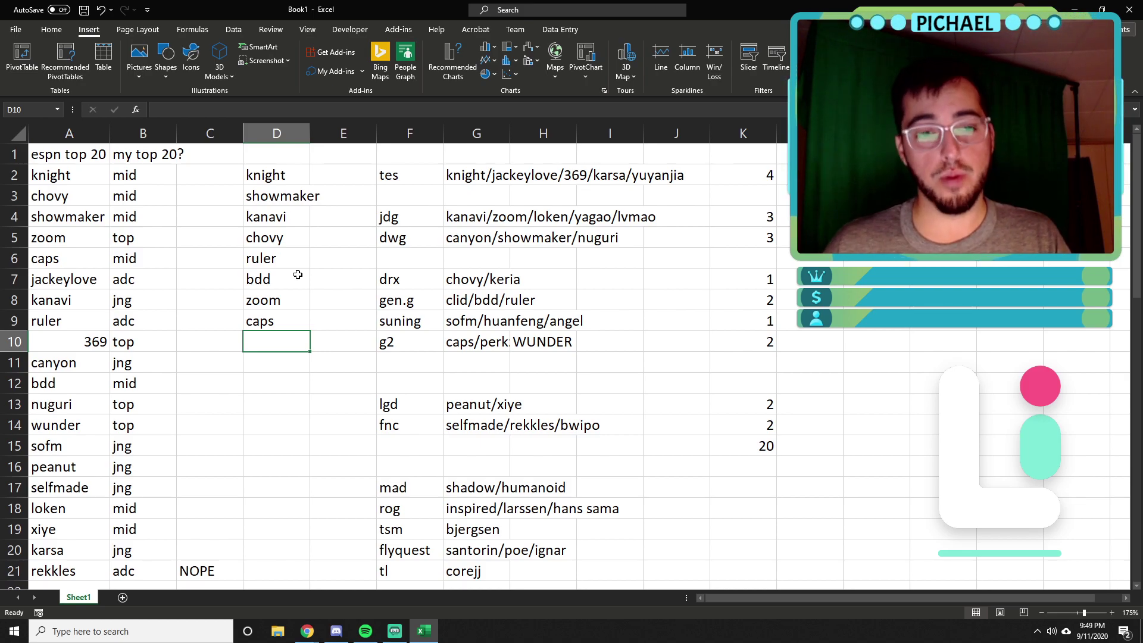
- Move bdd, zoom and caps down one row in column D and enter keria in the freed cell D7
left_click_drag(275, 281, 310, 344)
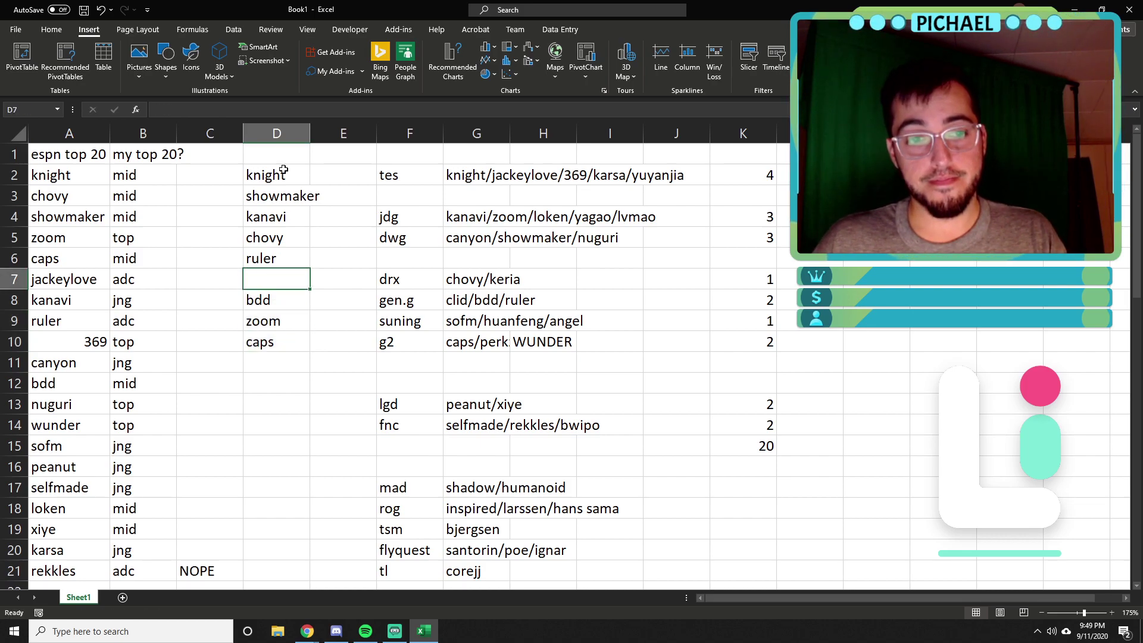
type("keria")
key("Return")
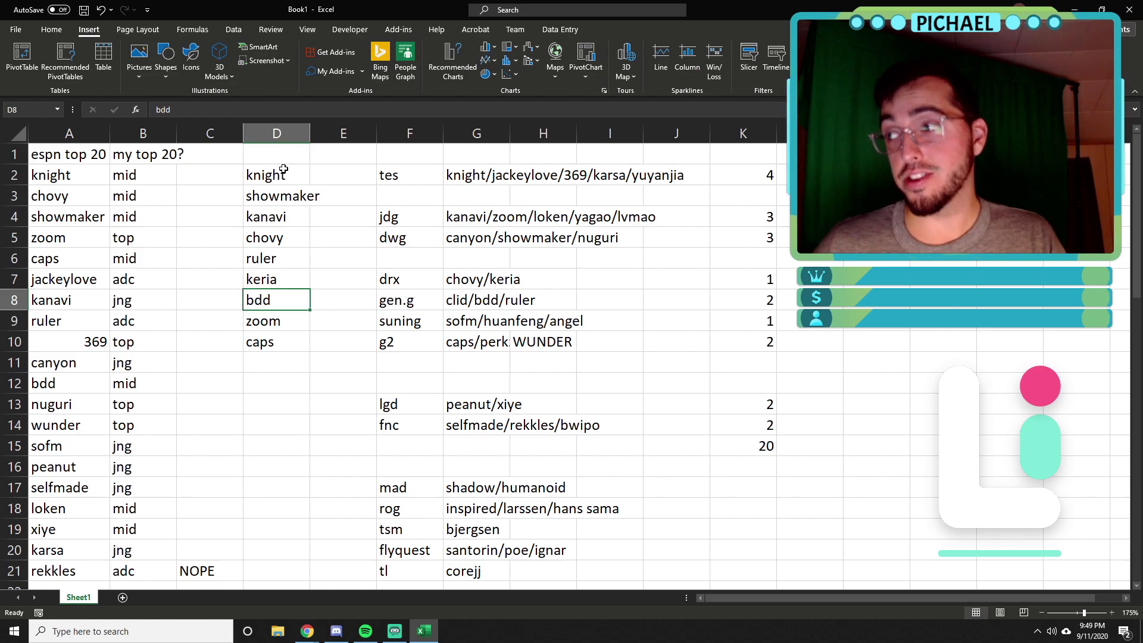
- Continue the personal ranking with jackeylove, 369 and sofm in D11 to D13
left_click(274, 359)
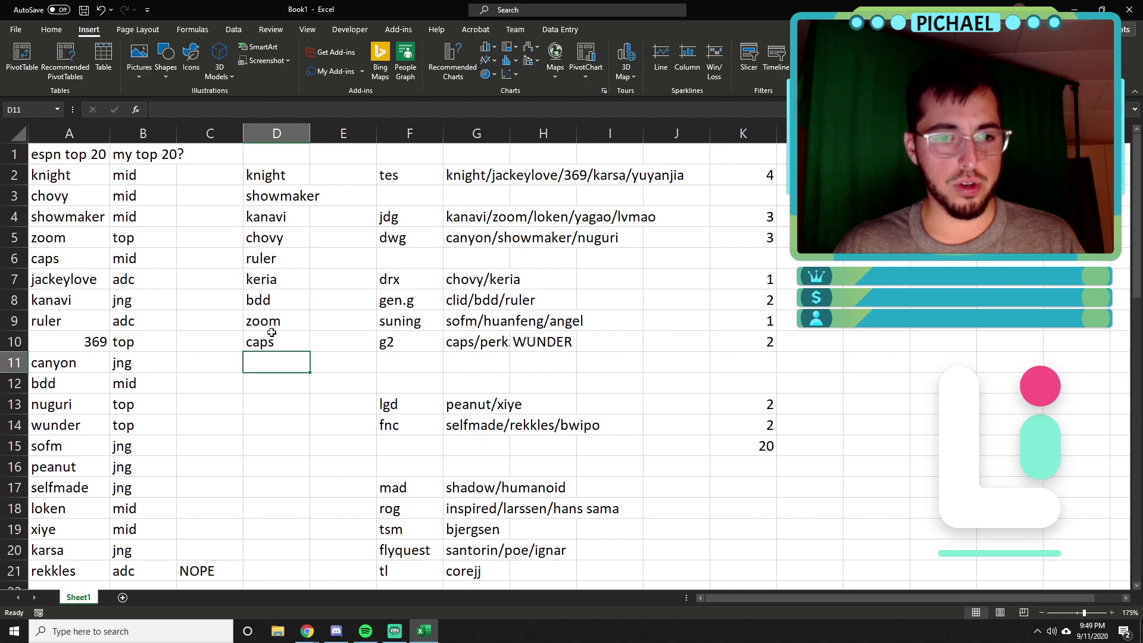
type("jackeylove")
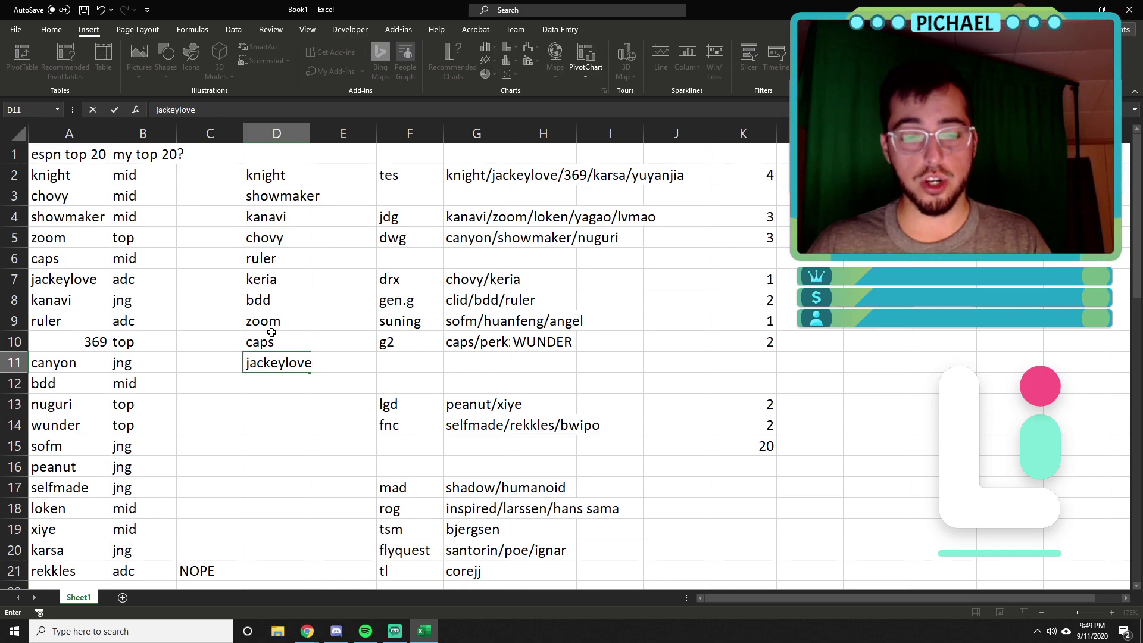
key("Return")
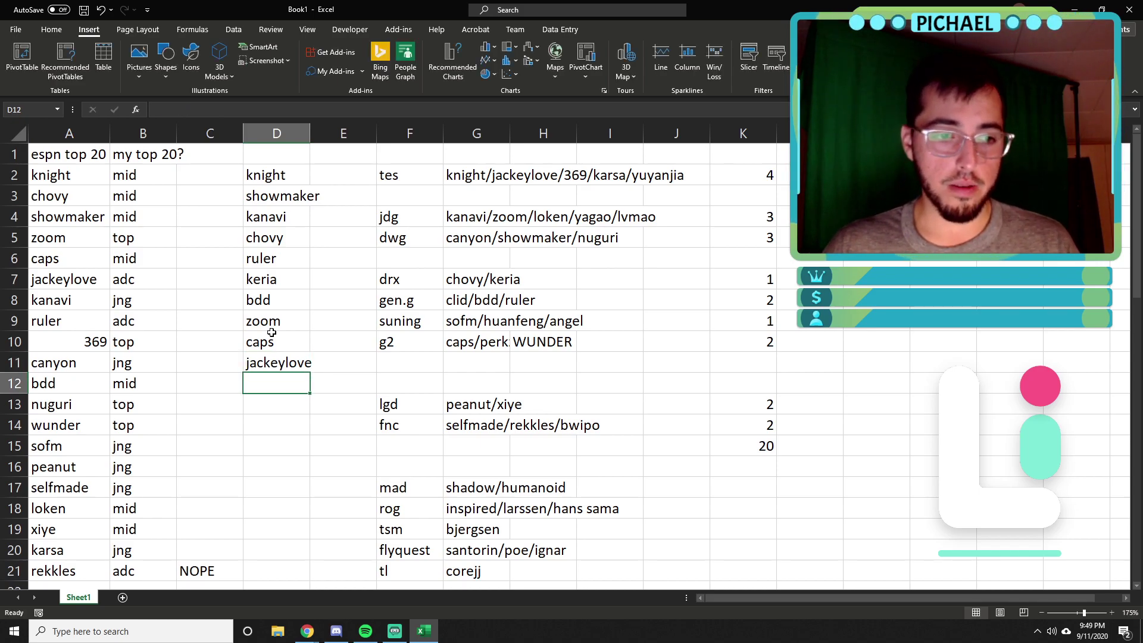
type("369")
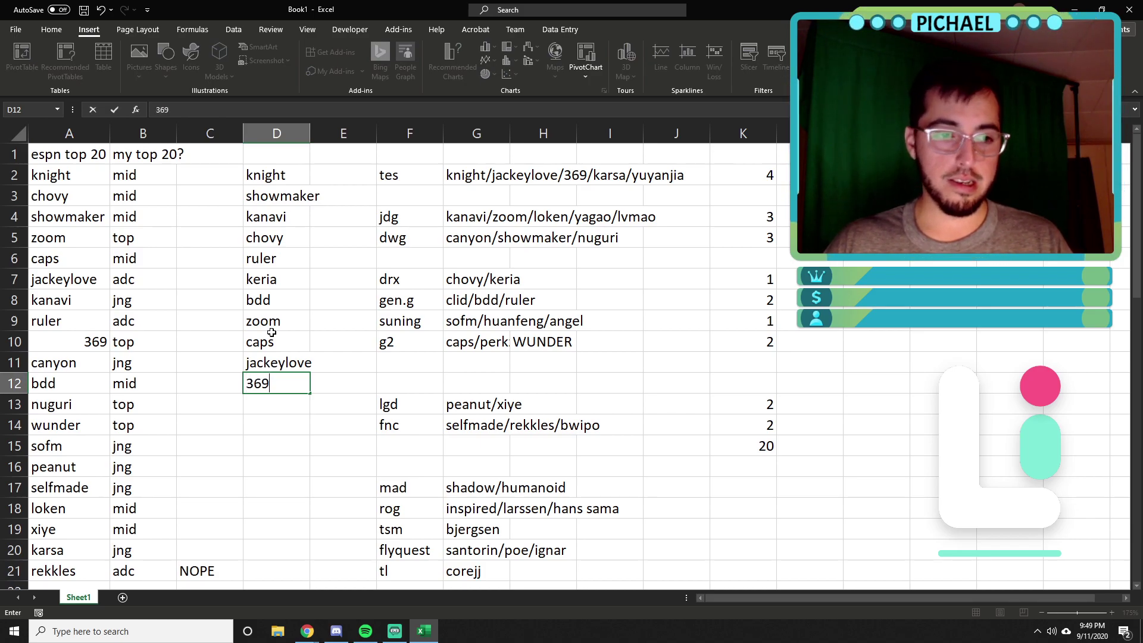
key("Return")
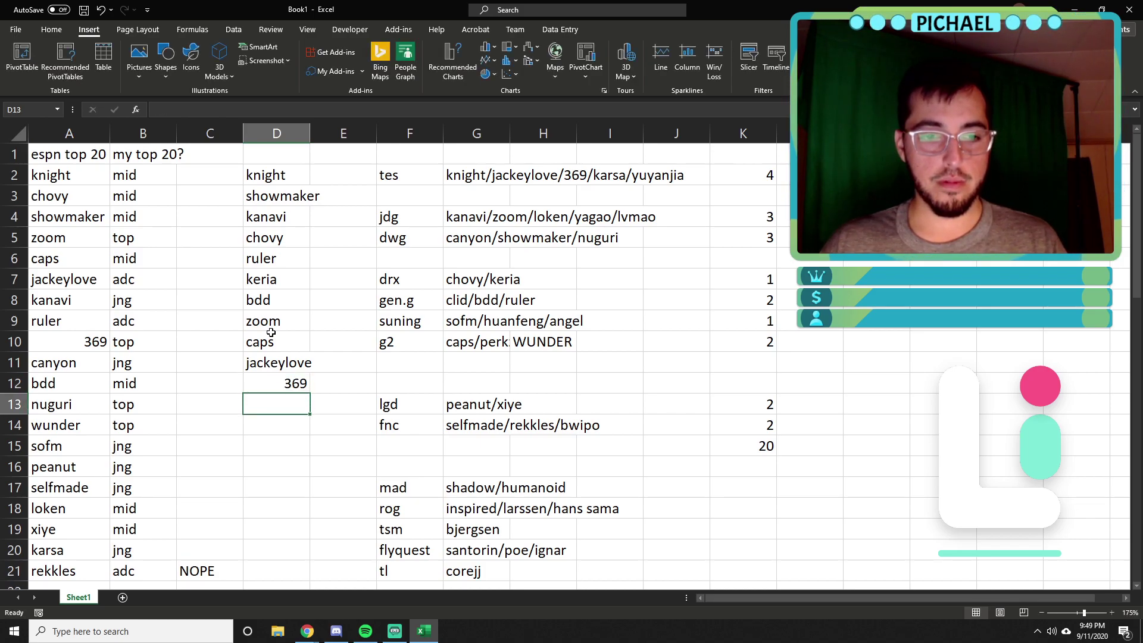
key("Up")
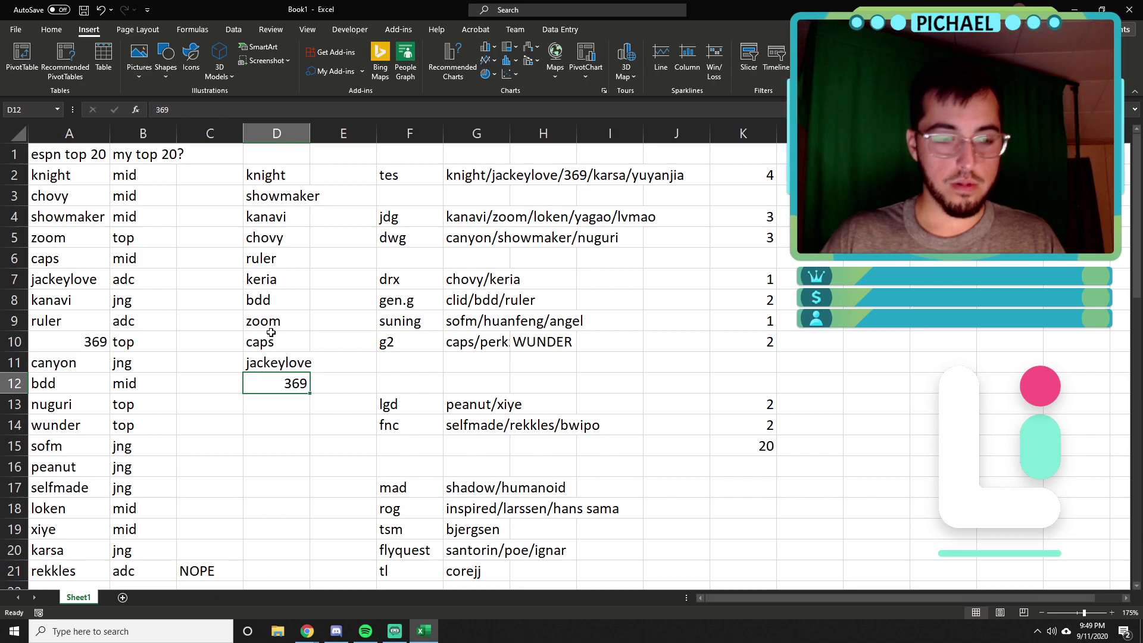
key("Down")
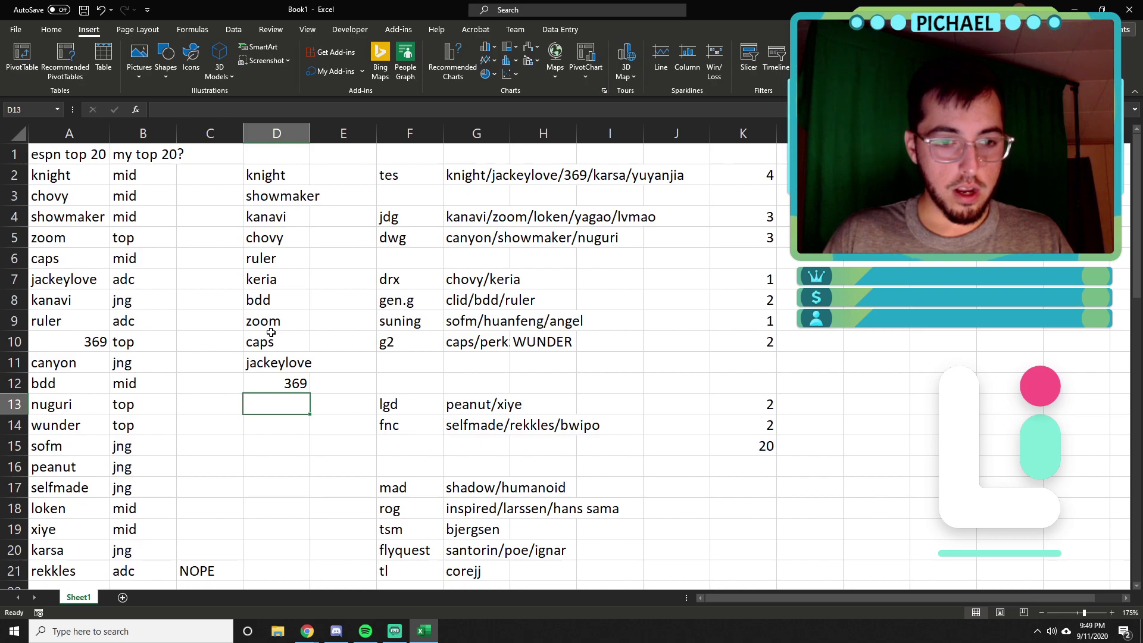
type("sofm")
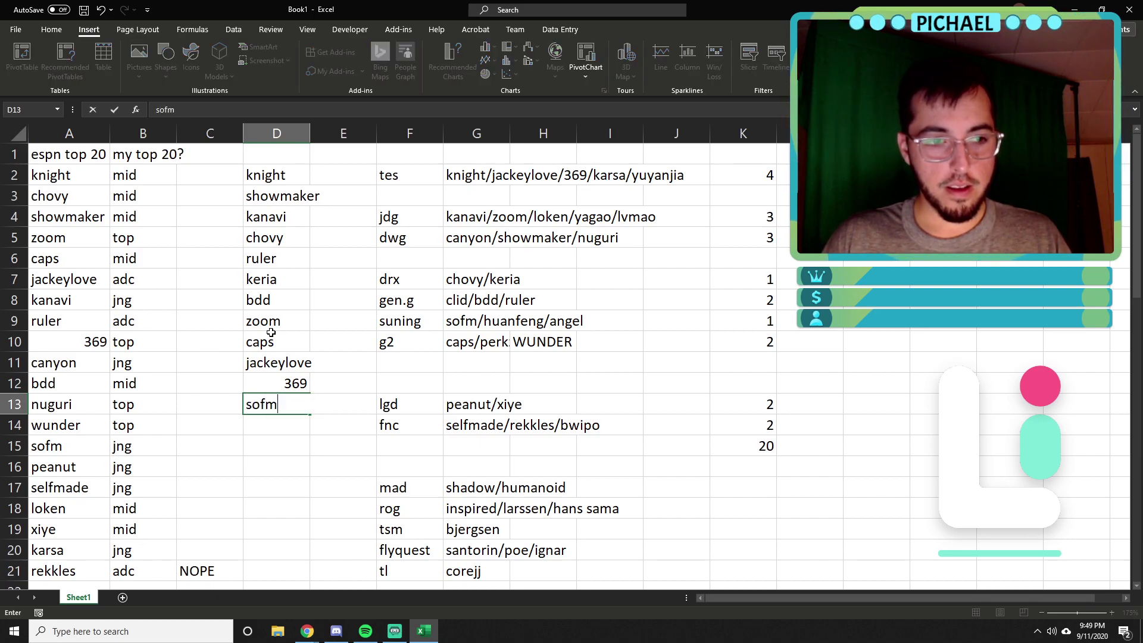
key("Return")
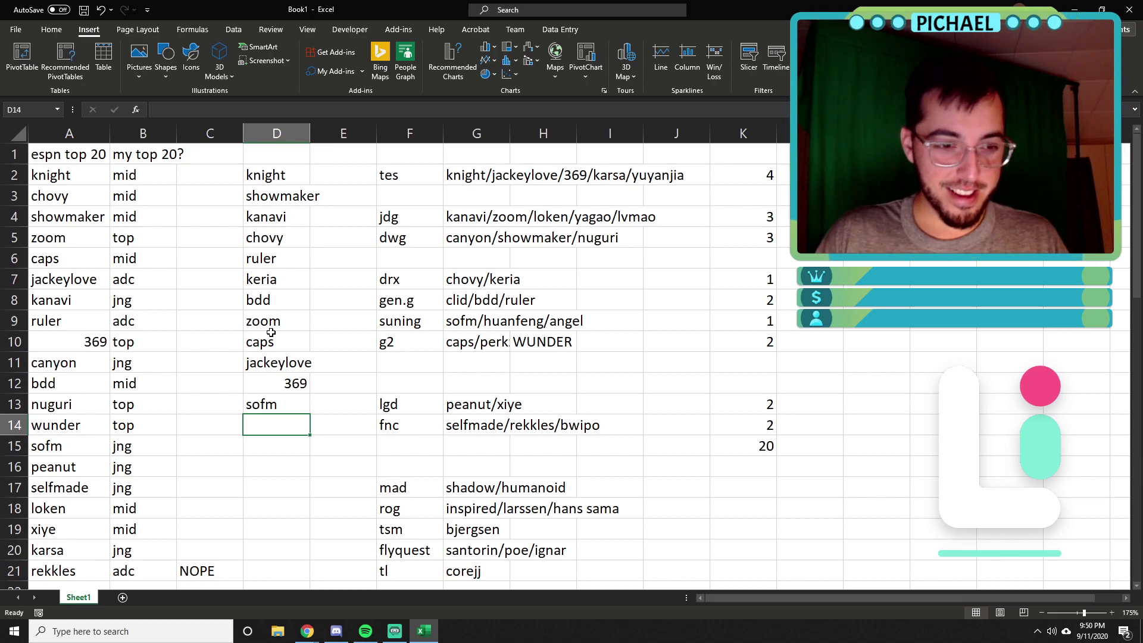
- Move jackeylove, 369 and sofm down one row in column D and enter canyon in the freed cell D11
key("Up")
key("Up")
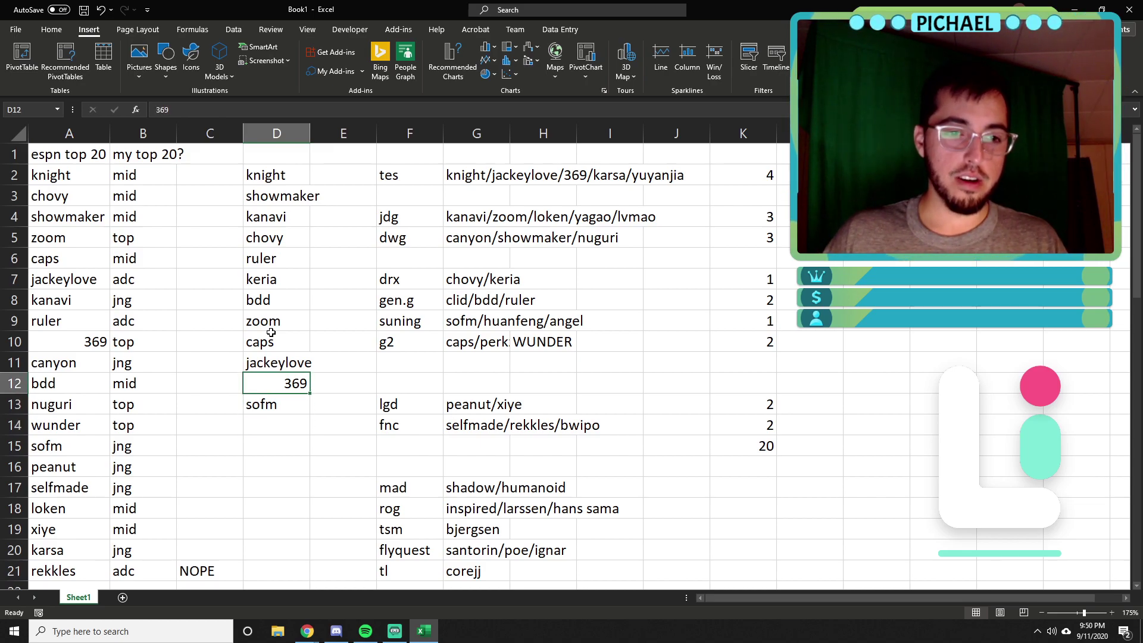
left_click_drag(283, 364, 276, 426)
left_click(273, 365)
type("canyon")
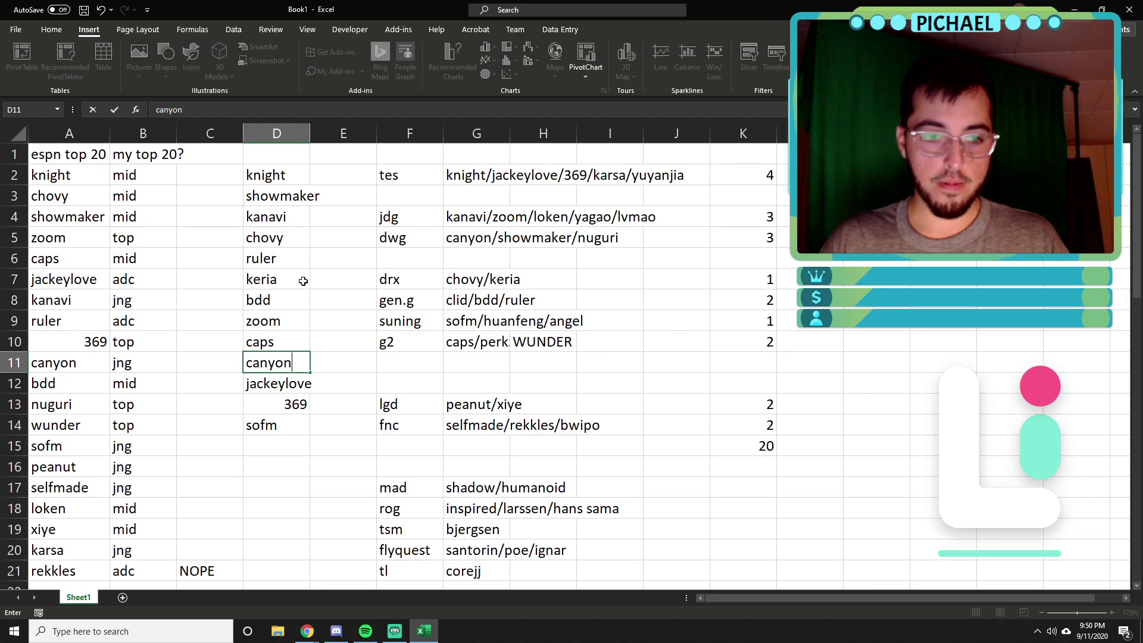
key("Return")
- Move the entries from zoom through sofm down one row and enter huanfeng in the freed cell D9
left_click_drag(289, 323, 284, 459)
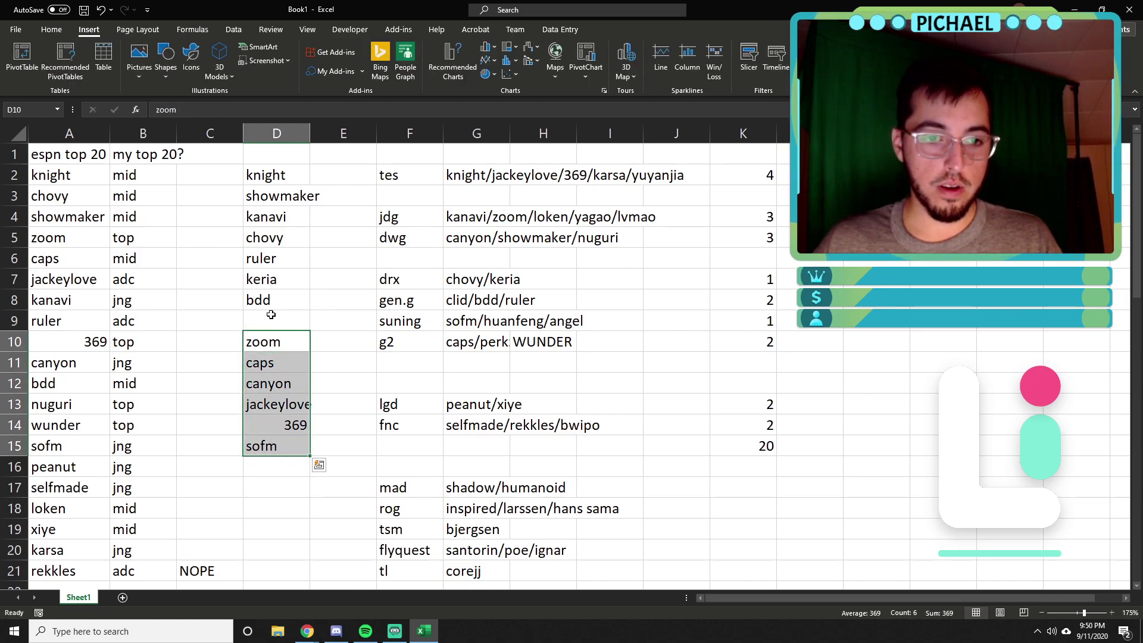
left_click(260, 316)
type("huanfeng")
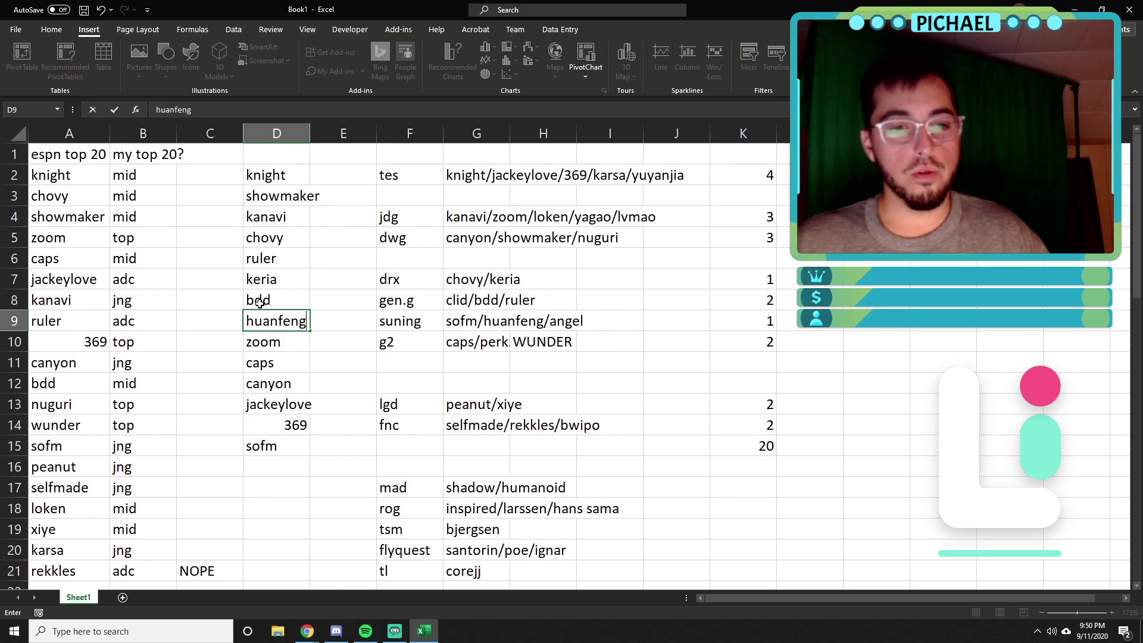
key("Return")
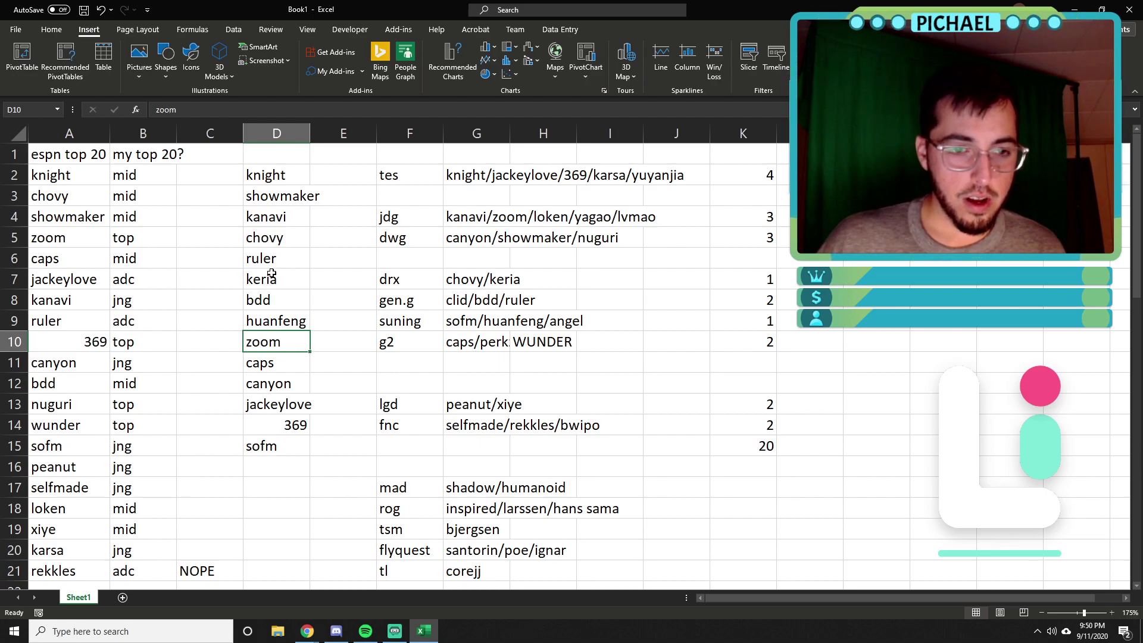
- Rank huanfeng above keria by moving it to D7, shifting keria and bdd down one row and keeping zoom through sofm in D10 to D15
left_click_drag(273, 278, 278, 479)
left_click(292, 336)
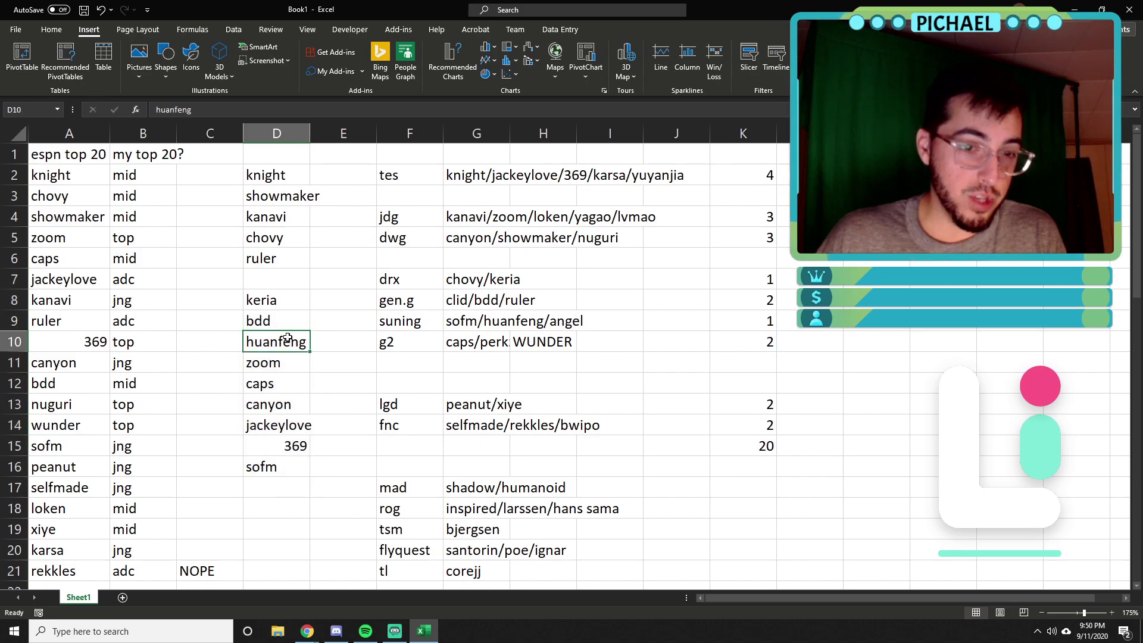
left_click_drag(291, 333, 291, 273)
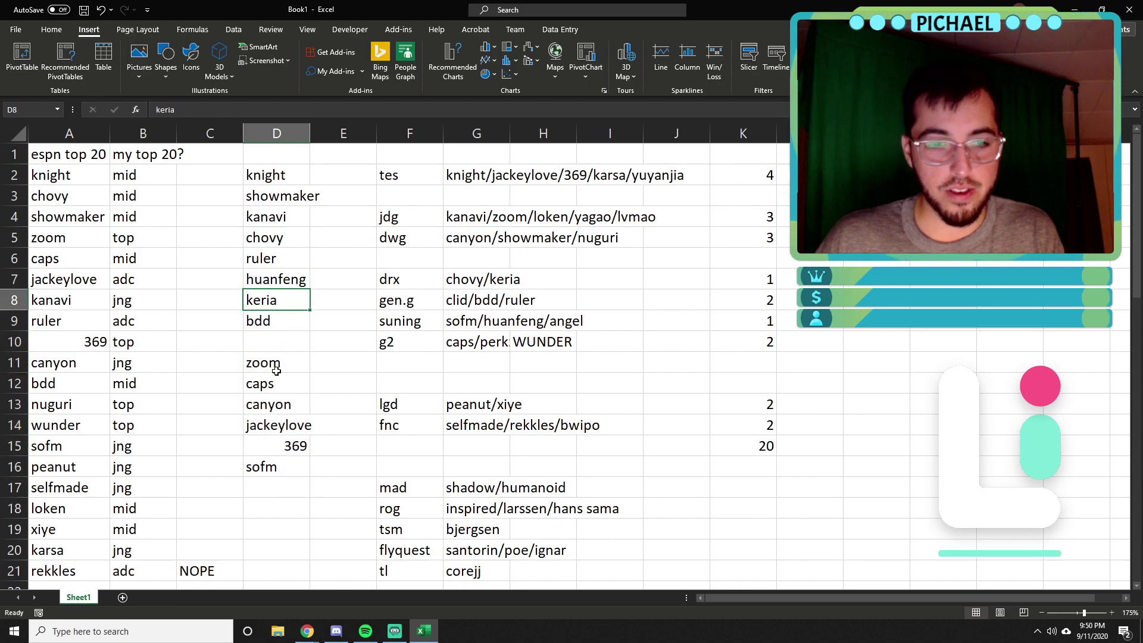
left_click_drag(263, 360, 286, 450)
left_click_drag(267, 360, 297, 466)
left_click_drag(285, 353, 278, 347)
- Add nuguri and peanut to the personal ranking in D16 and D17
left_click(277, 446)
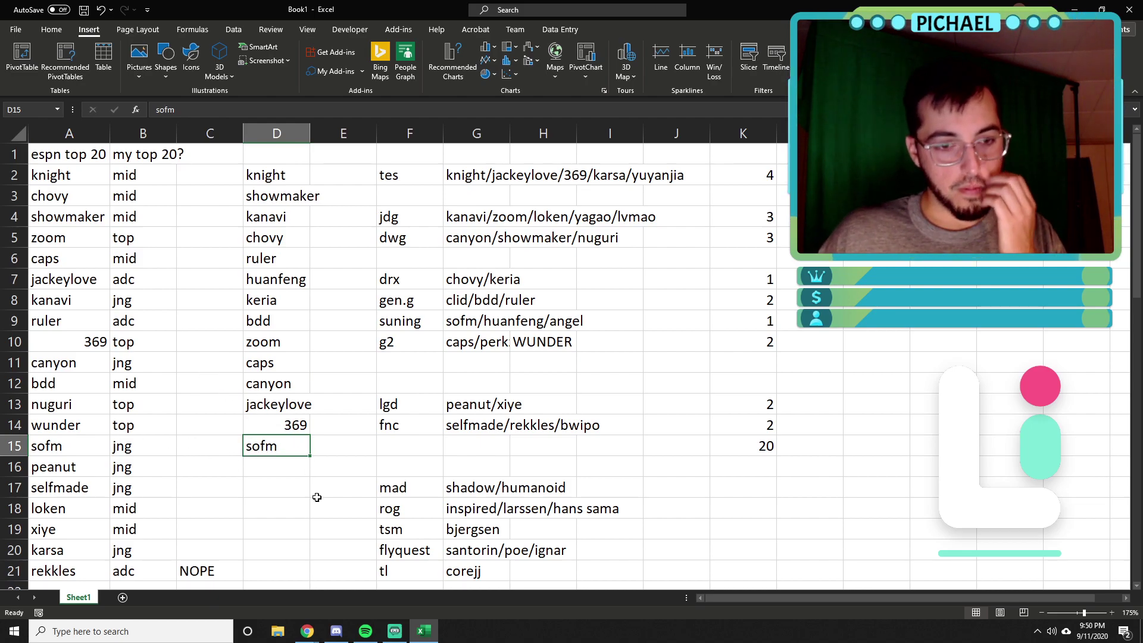
key("Return")
type("nuguri")
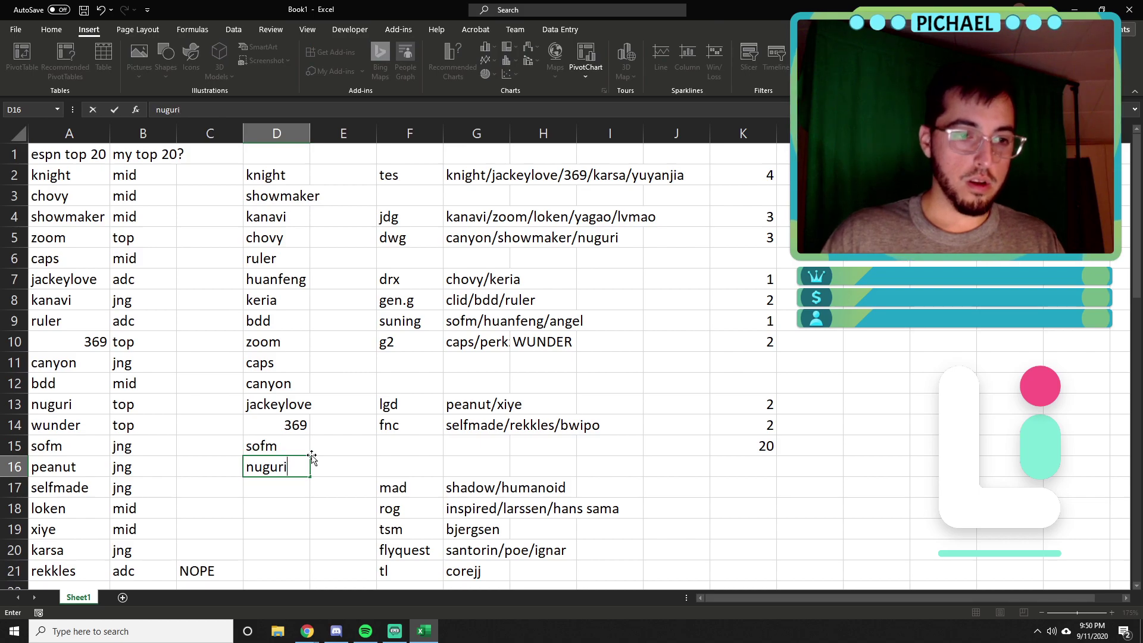
key("Return")
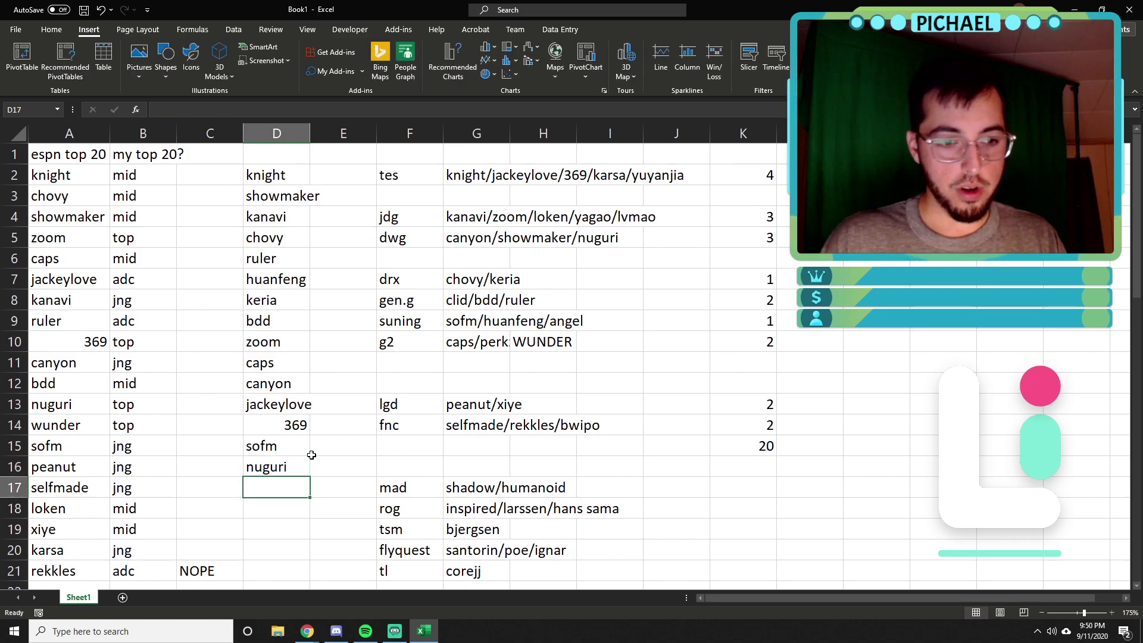
type("peanut")
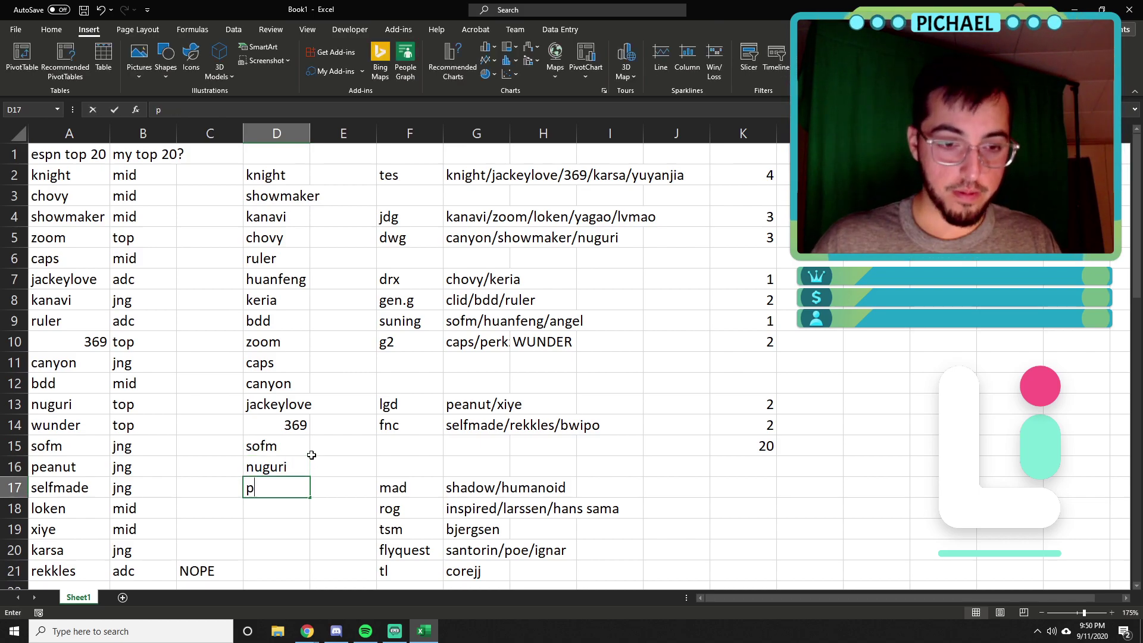
key("Return")
key("Up")
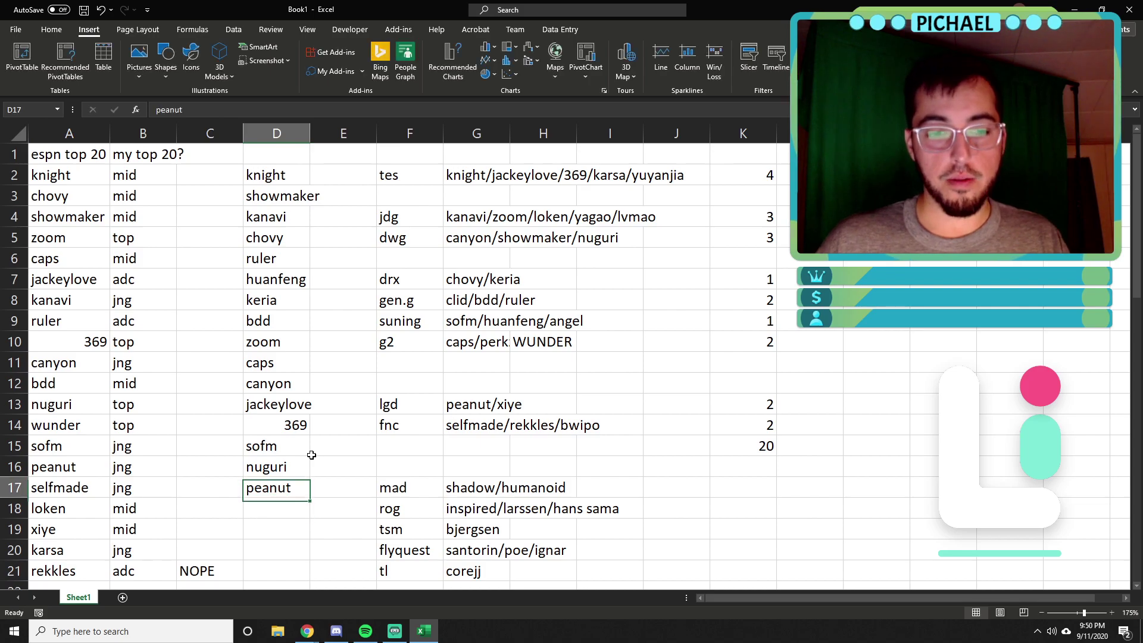
- Rank peanut above sofm and nuguri by placing peanut in D15 and moving the other two to D16 and D17
left_click(266, 466)
left_click_drag(272, 448, 278, 493)
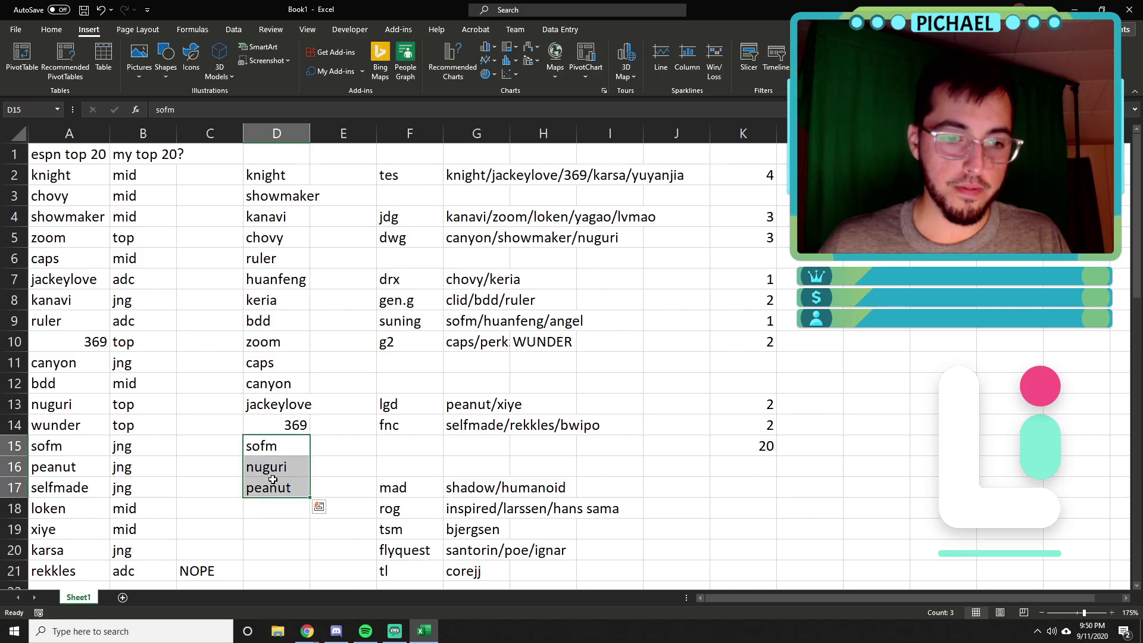
left_click(276, 491)
left_click_drag(268, 446, 291, 444)
left_click(278, 502)
key("Tab")
- Continue the personal ranking with xiye, loken and karsa in D18 to D20
left_click(285, 502)
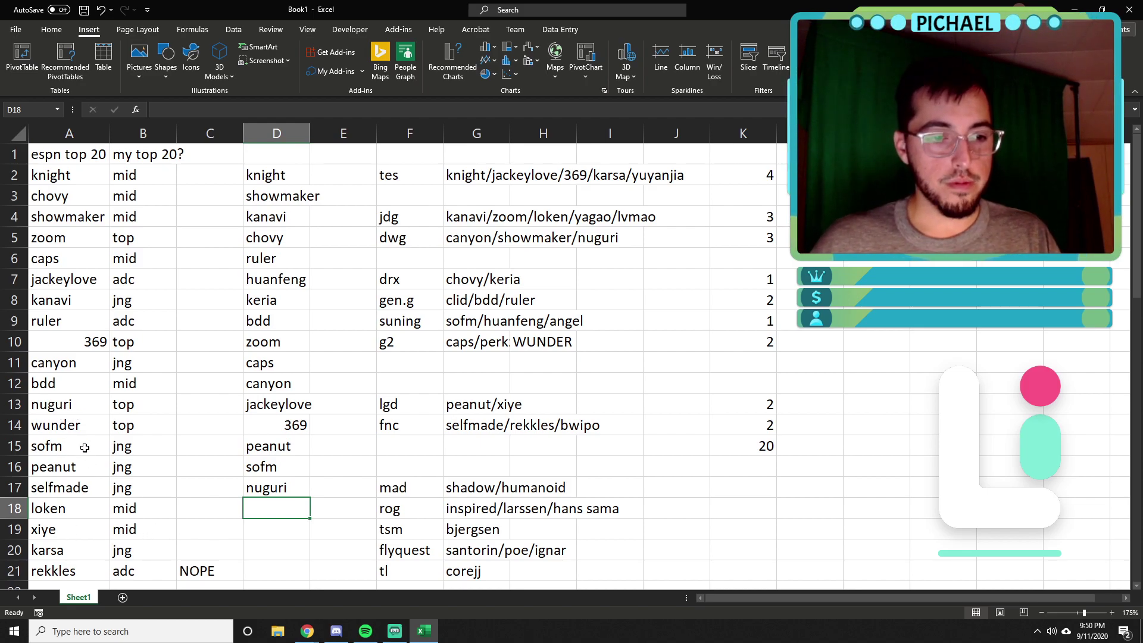
key("shift+F10")
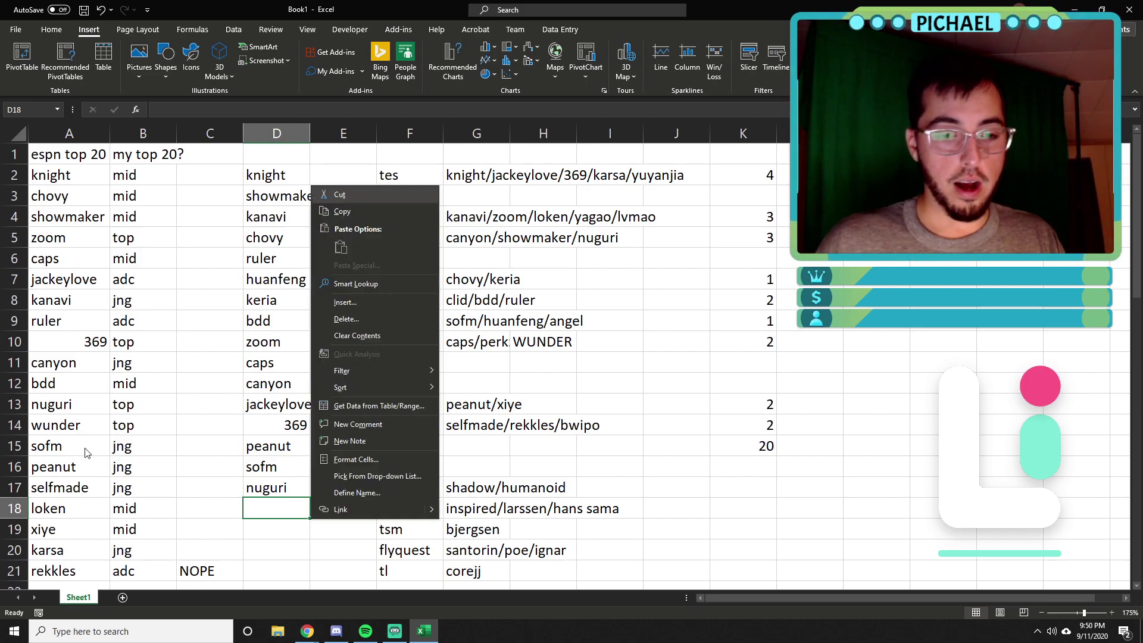
key("Escape")
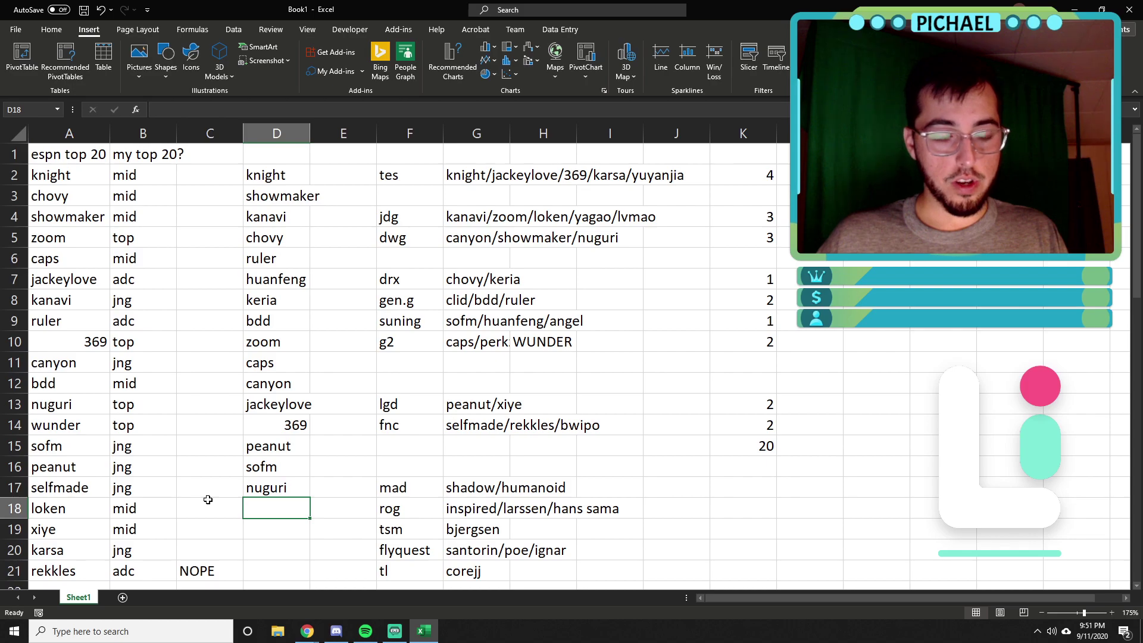
type("xiye")
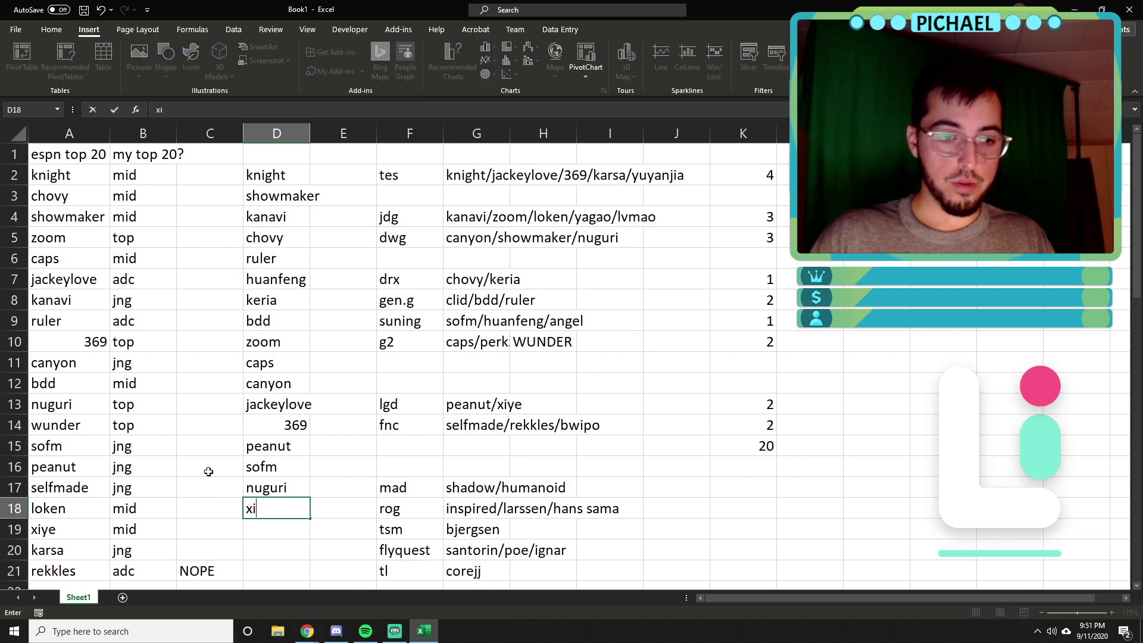
key("Return")
type("lo")
key("Return")
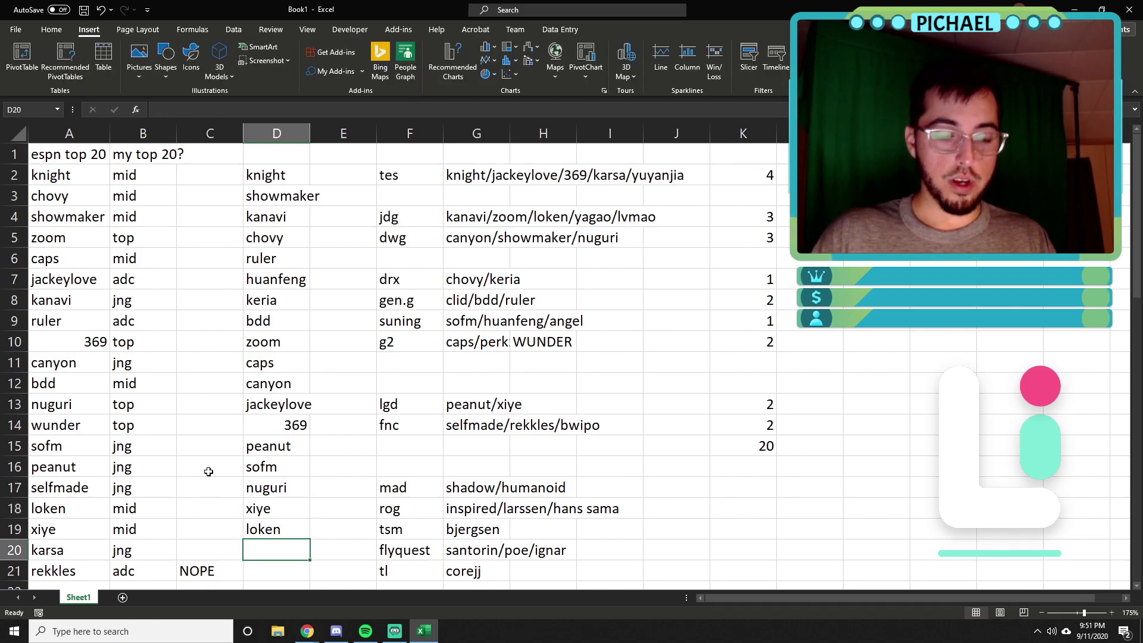
type("karsa")
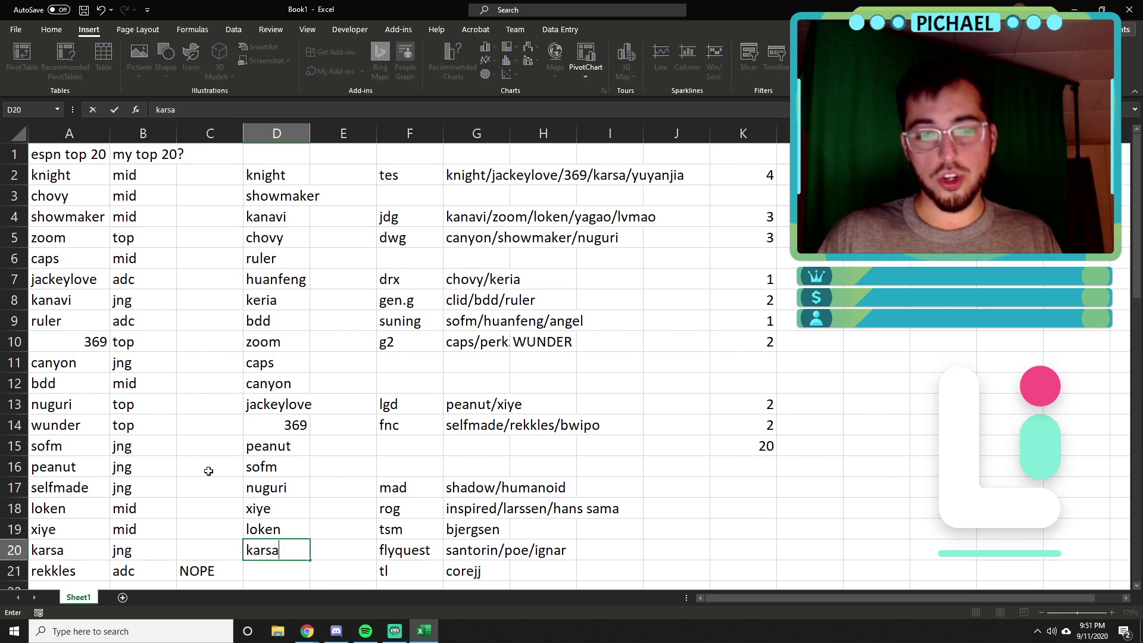
key("Return")
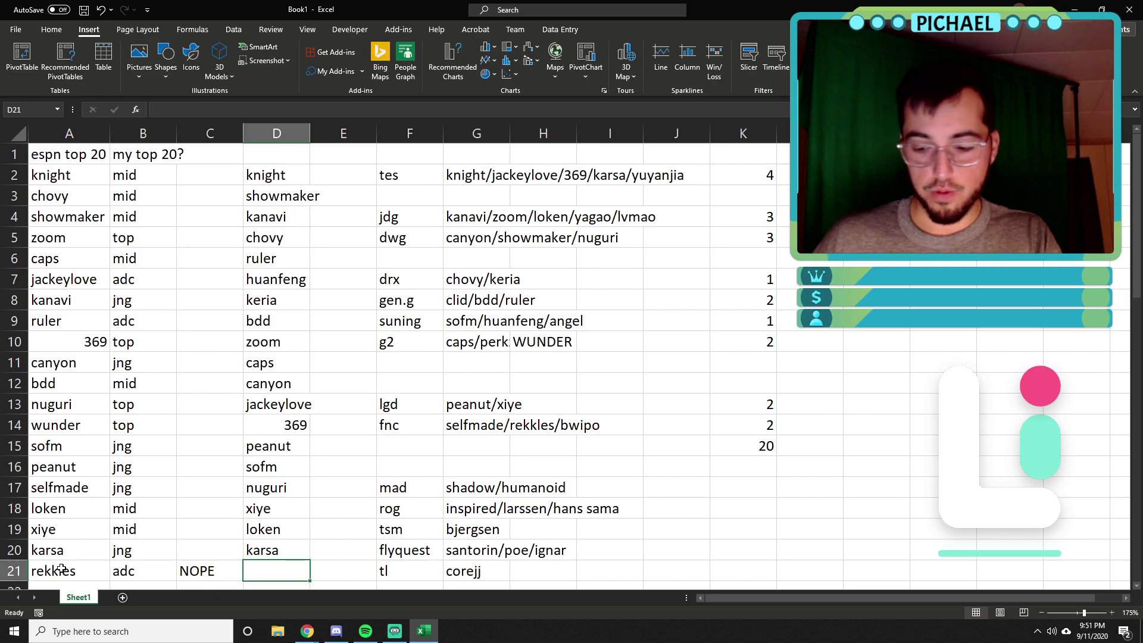
- Fill the last ranking spot in D21 with the shared entry selfmade/rekkles/wunder
type("rekkles/wunder")
key("Return")
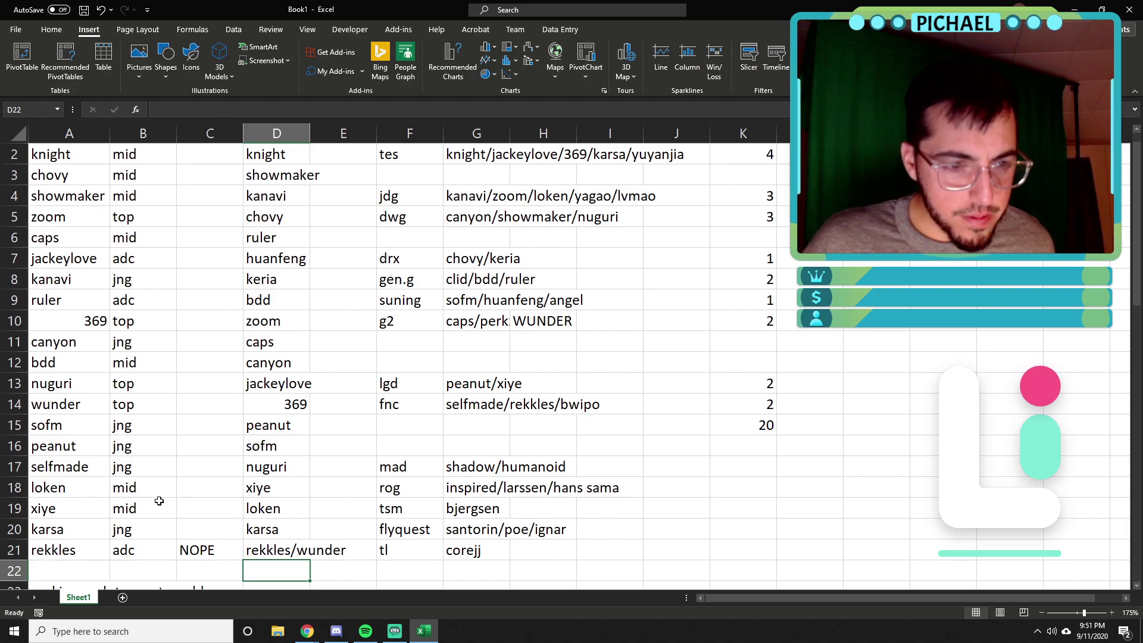
left_click(270, 552)
double_click(270, 552)
key("Home")
type("selfmade")
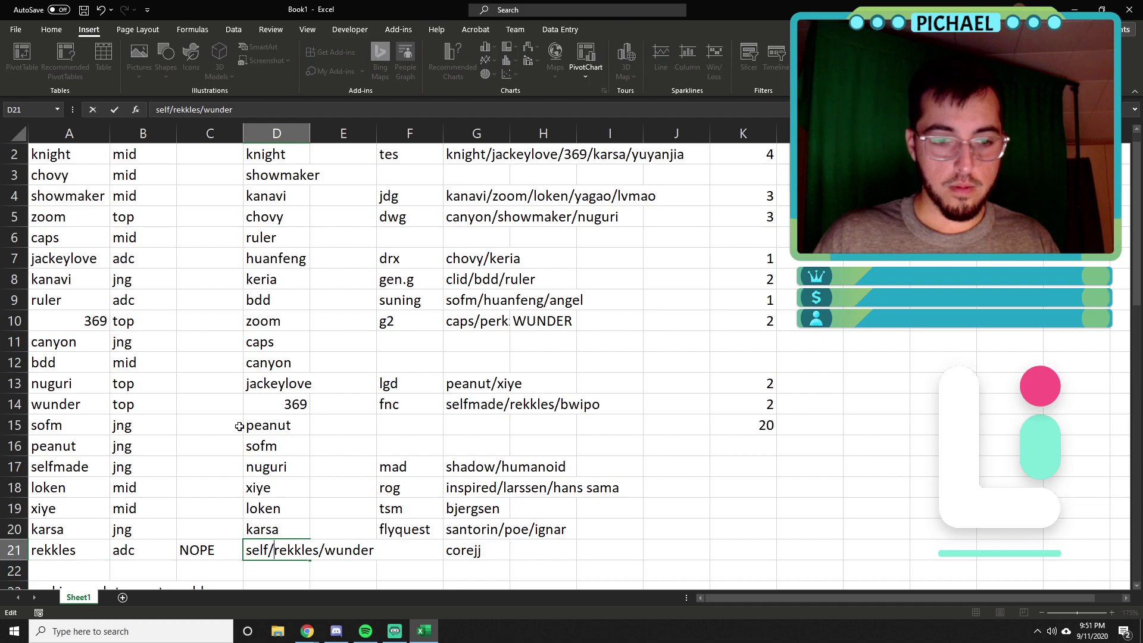
type("/")
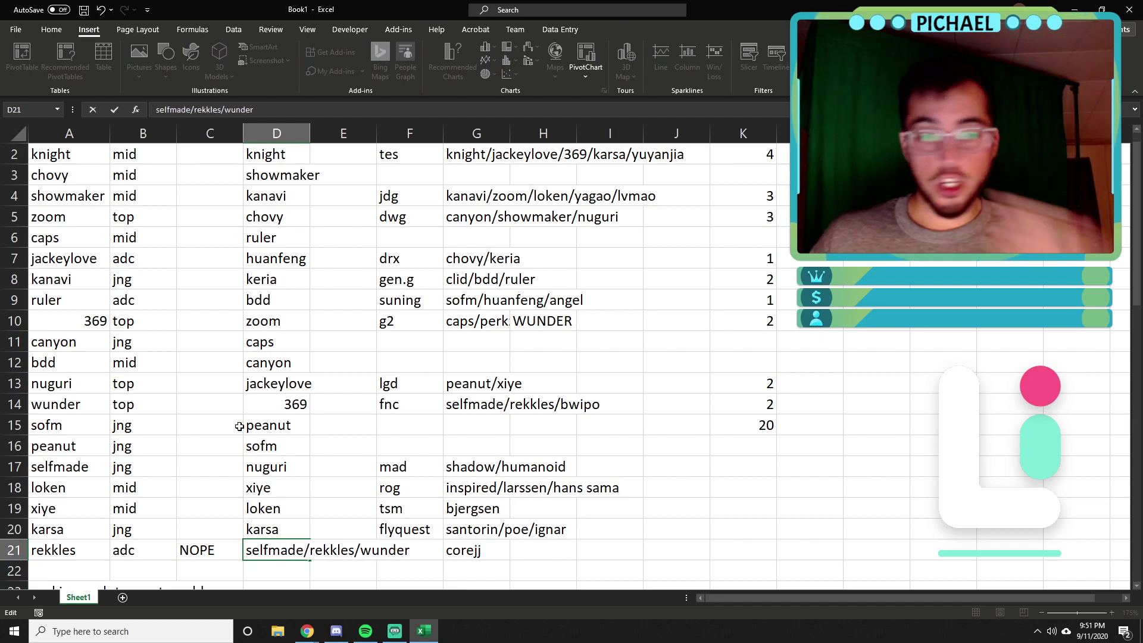
key("Return")
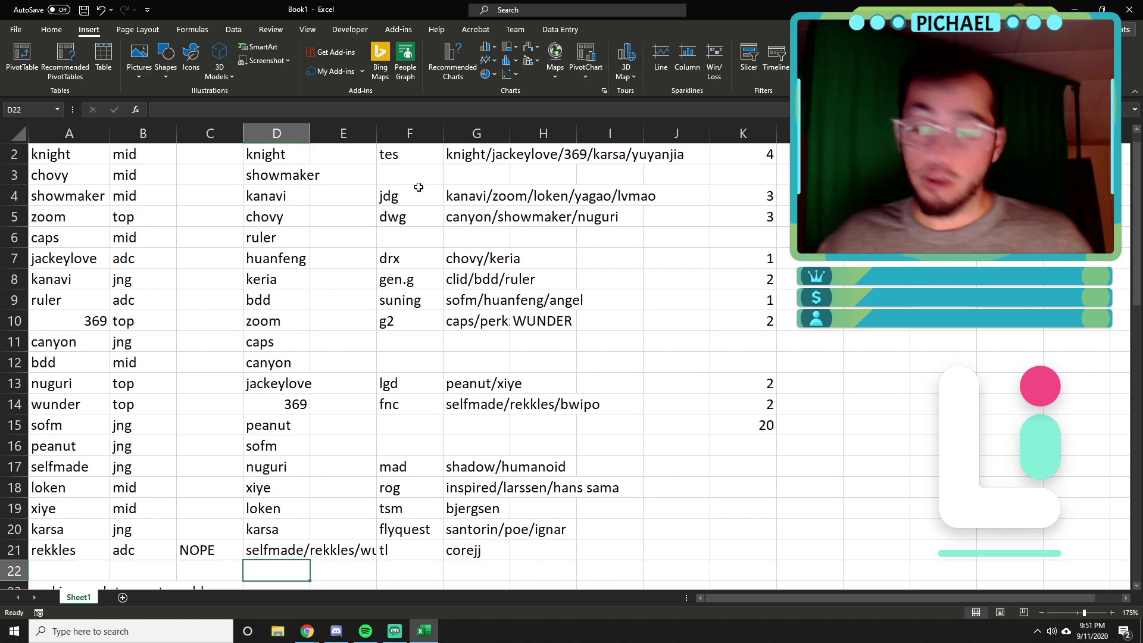
left_click(410, 135)
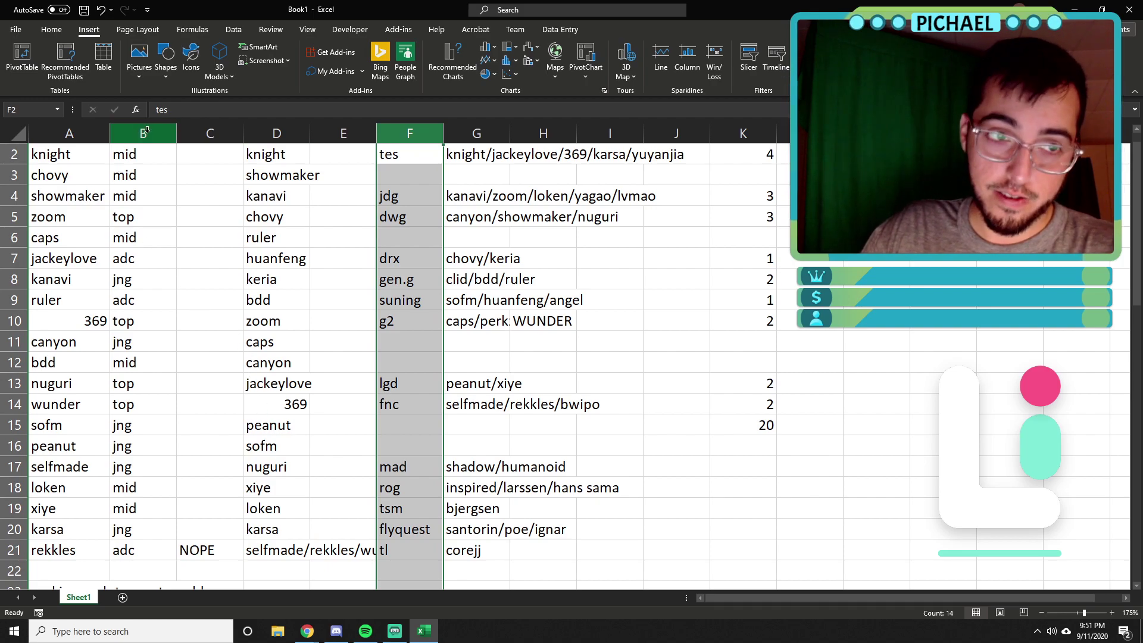
left_click(277, 133)
left_click(465, 320)
scroll(496, 345, "up", 1)
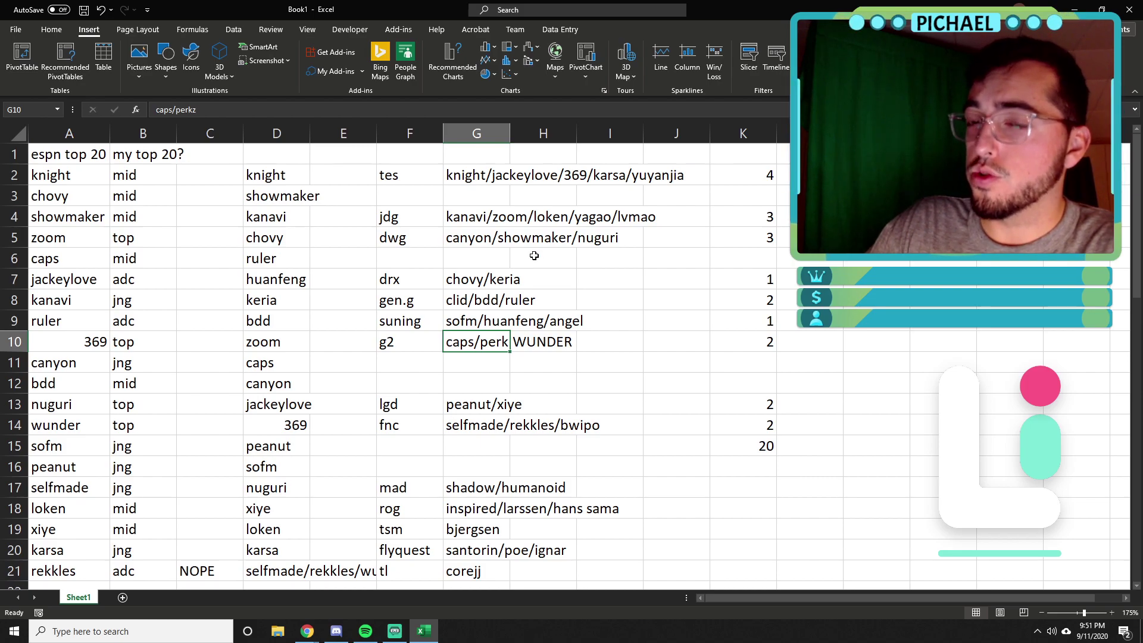
left_click(739, 175)
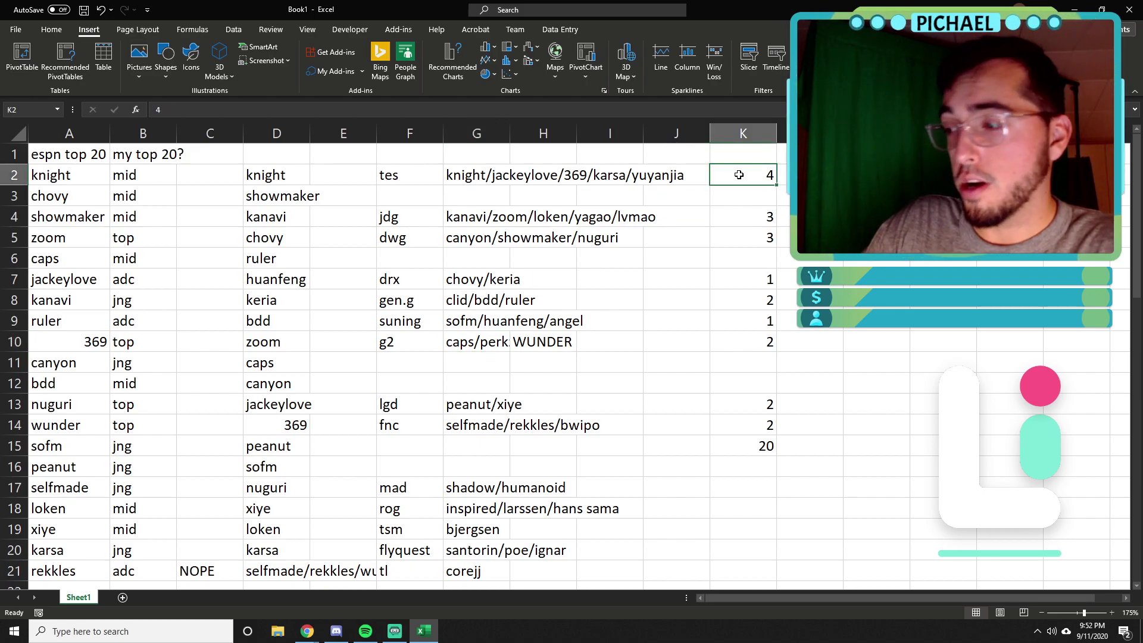